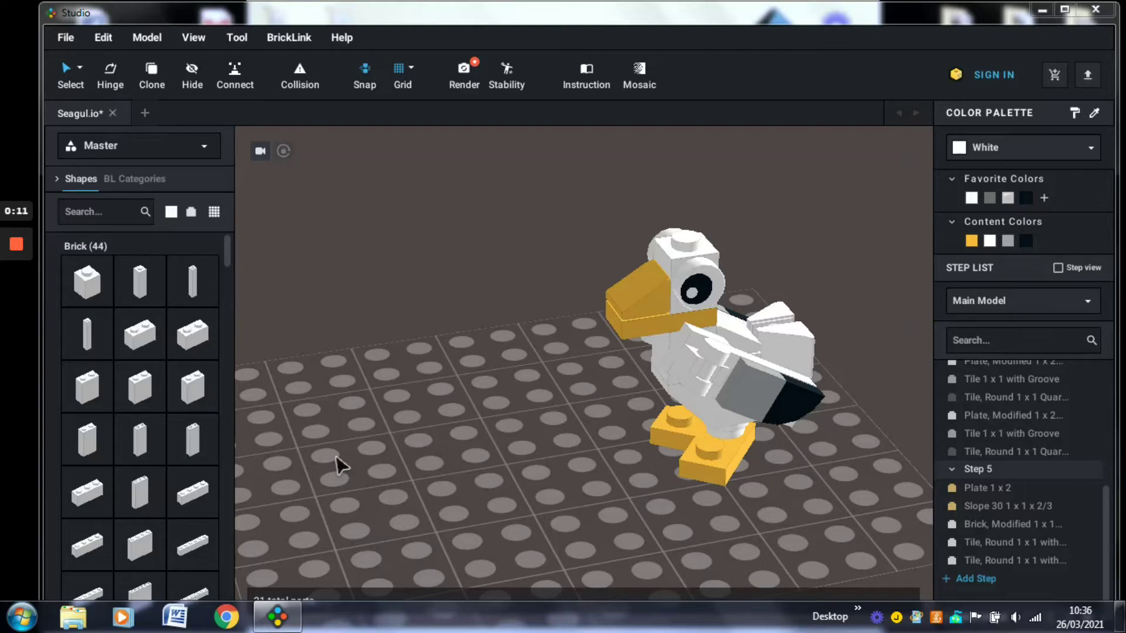
{"action": "mouse_move", "coordinate": [482, 478]}
{"action": "right_mouse_down"}
{"action": "mouse_move", "coordinate": [377, 460]}
{"action": "mouse_move", "coordinate": [497, 470]}
{"action": "mouse_move", "coordinate": [473, 470]}
{"action": "right_mouse_up"}
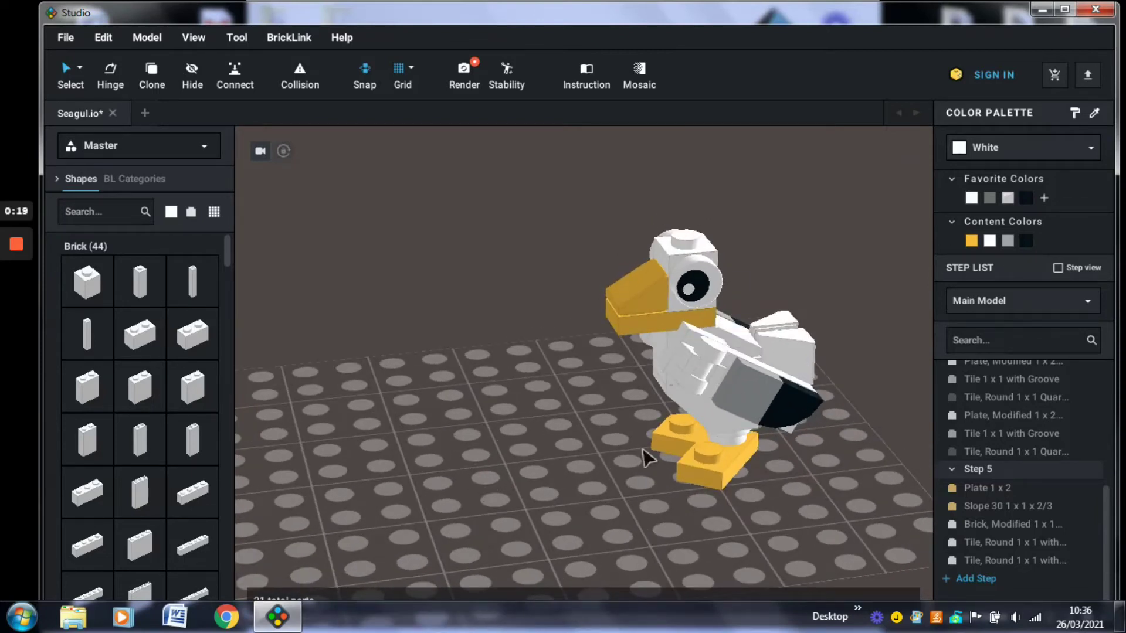
{"action": "right_click_drag", "start_coordinate": [485, 473], "coordinate": [498, 474]}
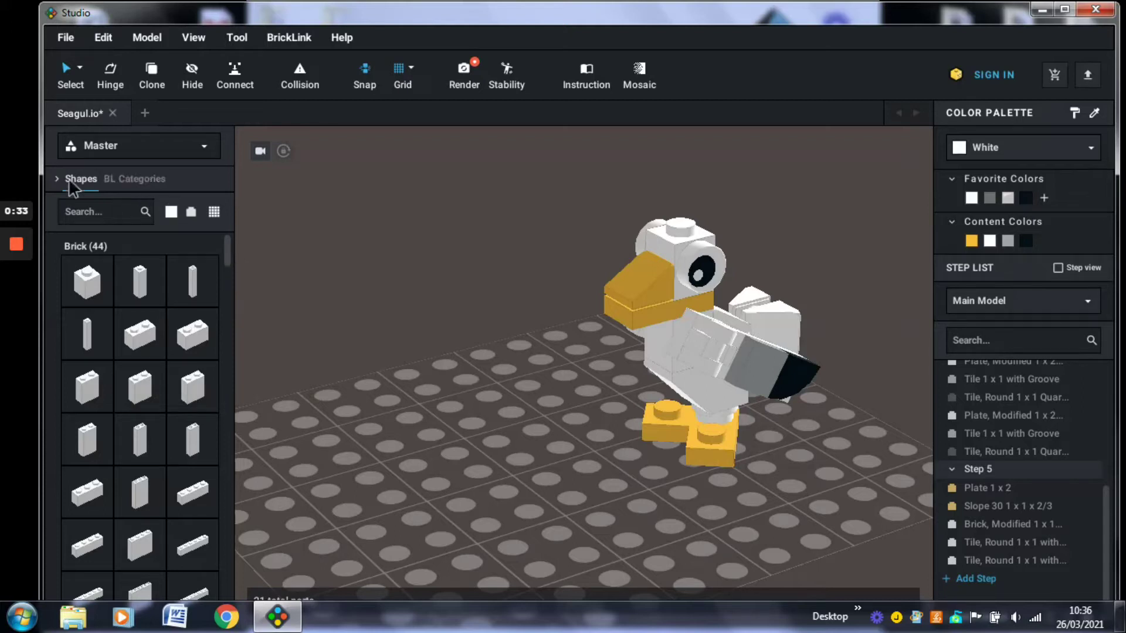
{"action": "left_click", "coordinate": [147, 182]}
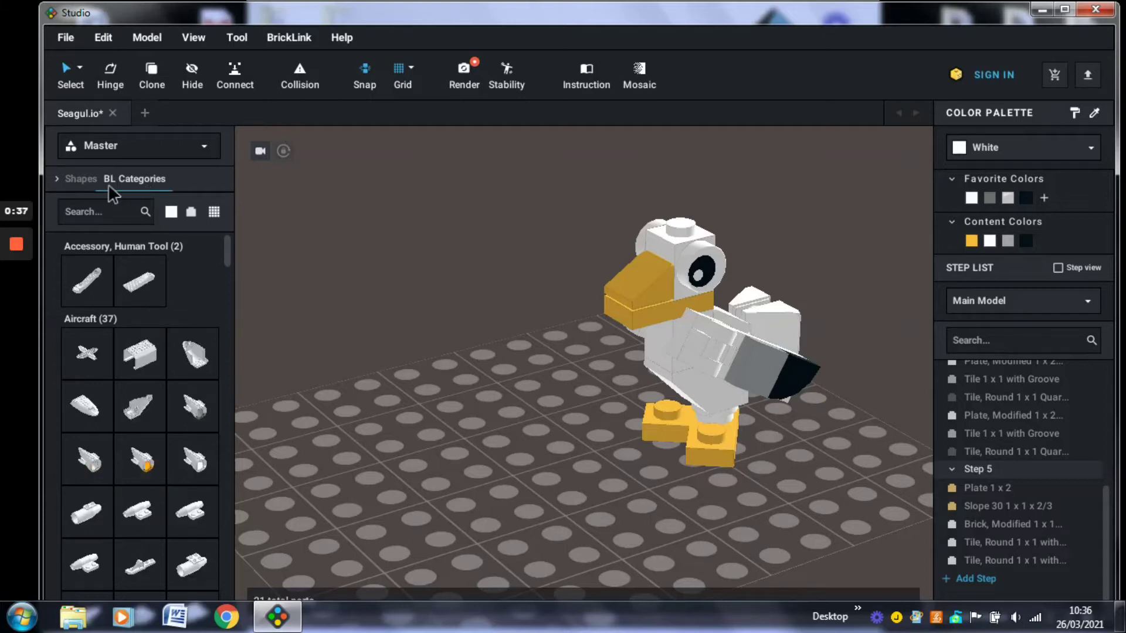
{"action": "left_click", "coordinate": [83, 179]}
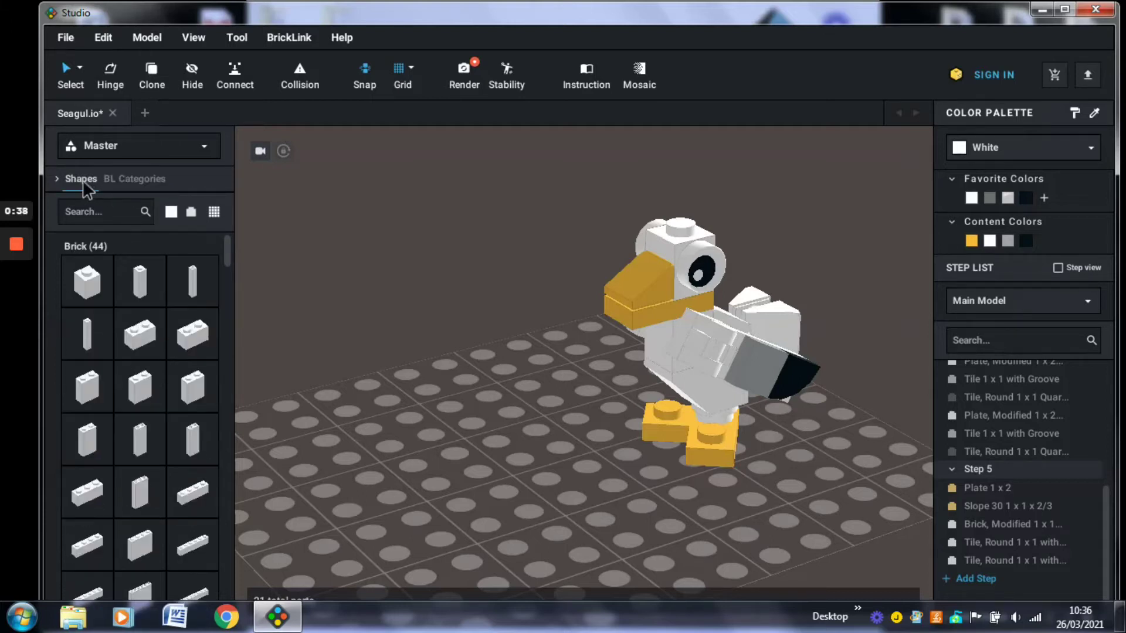
Step: Search the parts for "1x1 round plate" and place a white round 1 x 1 plate on the empty baseplate area beside the finished seagull
{"action": "left_click", "coordinate": [88, 215]}
{"action": "type", "text": "1x1"}
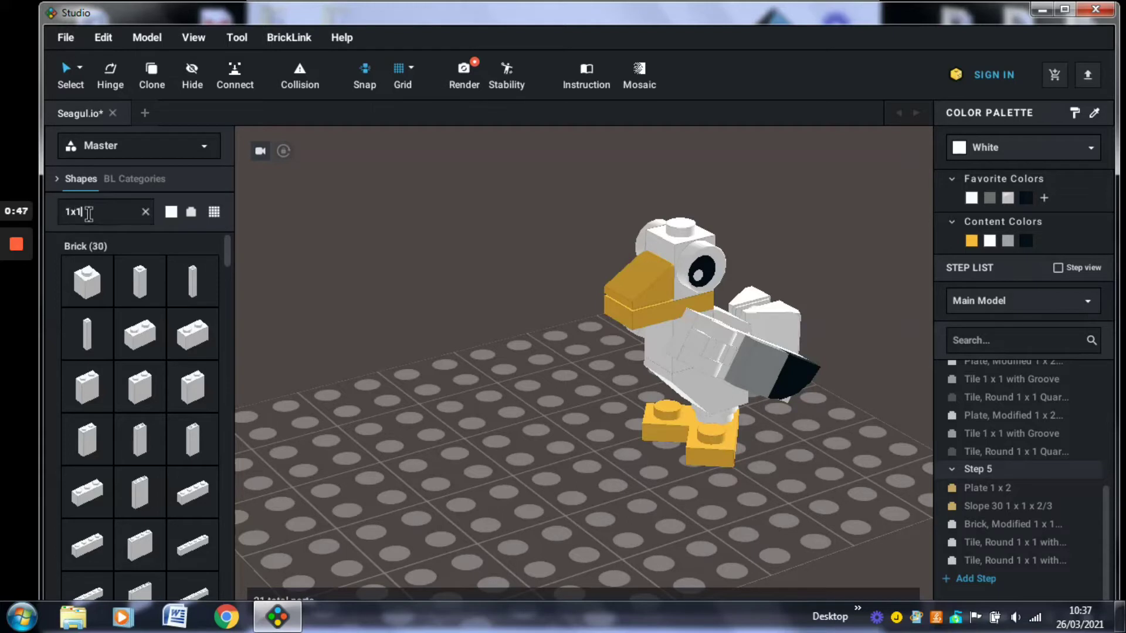
{"action": "type", "text": " round"}
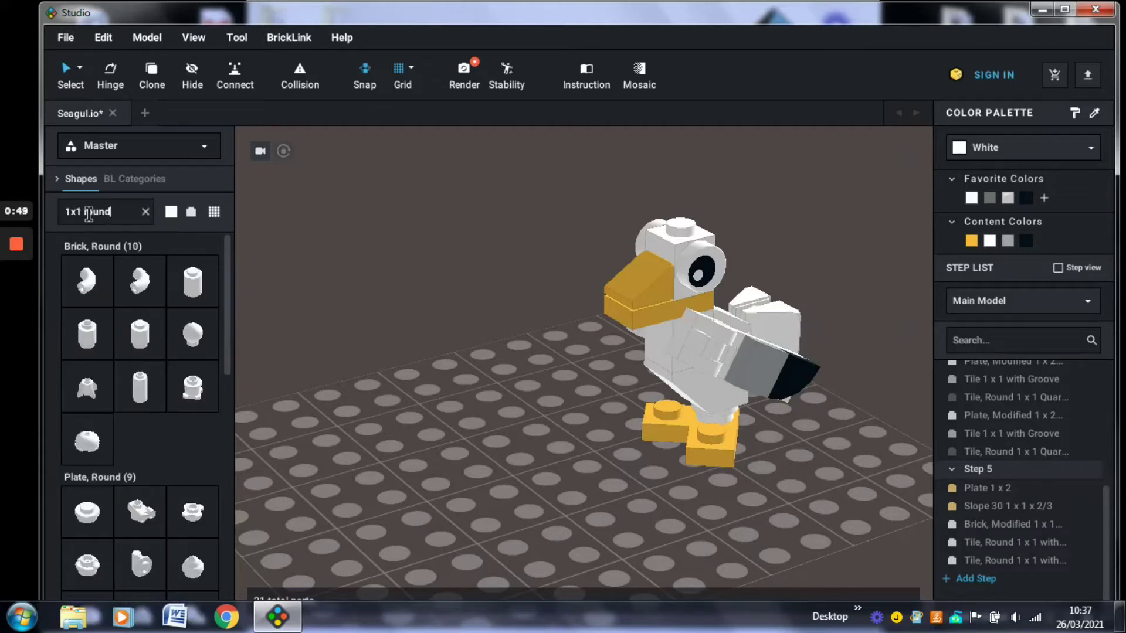
{"action": "type", "text": " plate"}
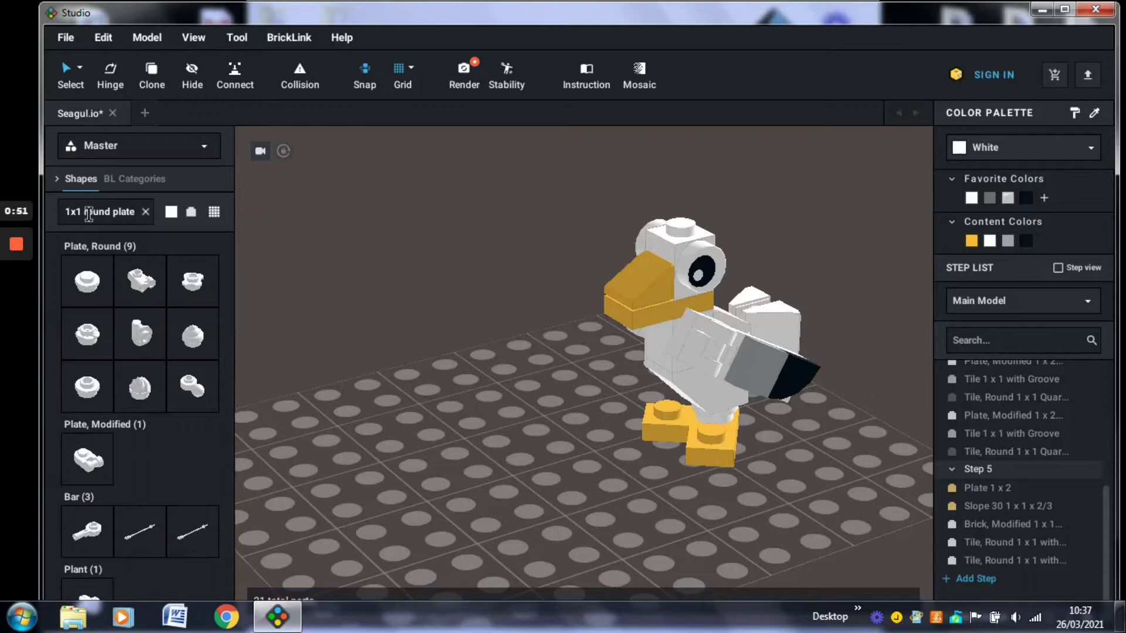
{"action": "left_click_drag", "start_coordinate": [87, 280], "coordinate": [433, 469]}
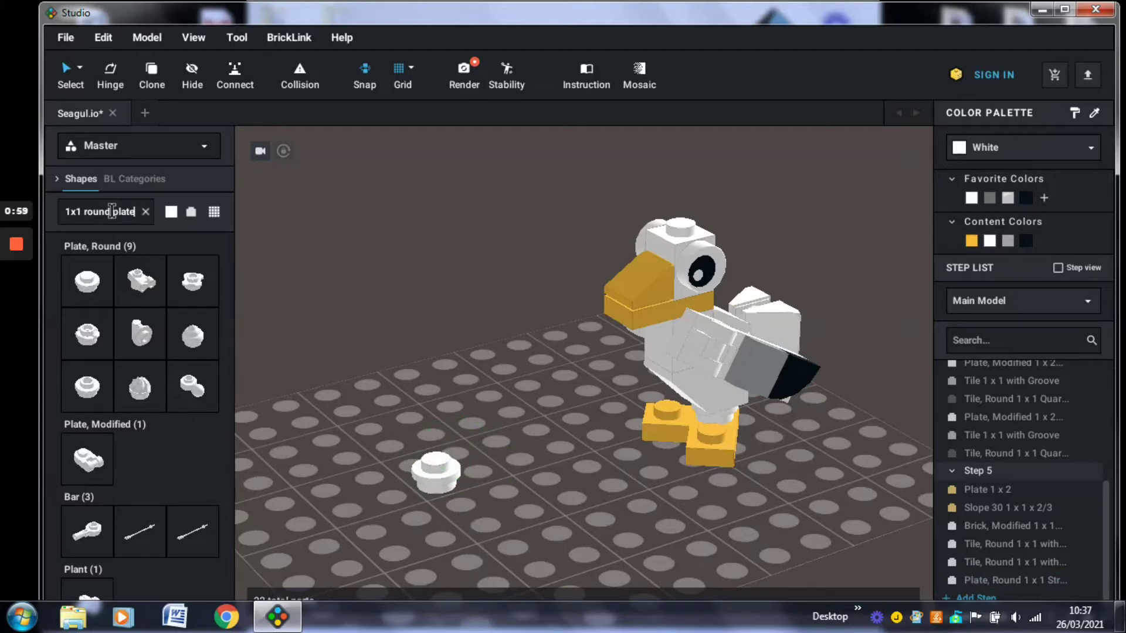
Step: Search the parts for "1x2 slope inv" and place the Slope, Inverted 45 2 x 1 on top of the round plate
{"action": "key", "text": "BackSpace"}
{"action": "key", "text": "BackSpace"}
{"action": "key", "text": "BackSpace"}
{"action": "key", "text": "BackSpace"}
{"action": "key", "text": "BackSpace"}
{"action": "key", "text": "BackSpace"}
{"action": "key", "text": "BackSpace"}
{"action": "key", "text": "BackSpace"}
{"action": "key", "text": "BackSpace"}
{"action": "key", "text": "BackSpace"}
{"action": "key", "text": "BackSpace"}
{"action": "key", "text": "BackSpace"}
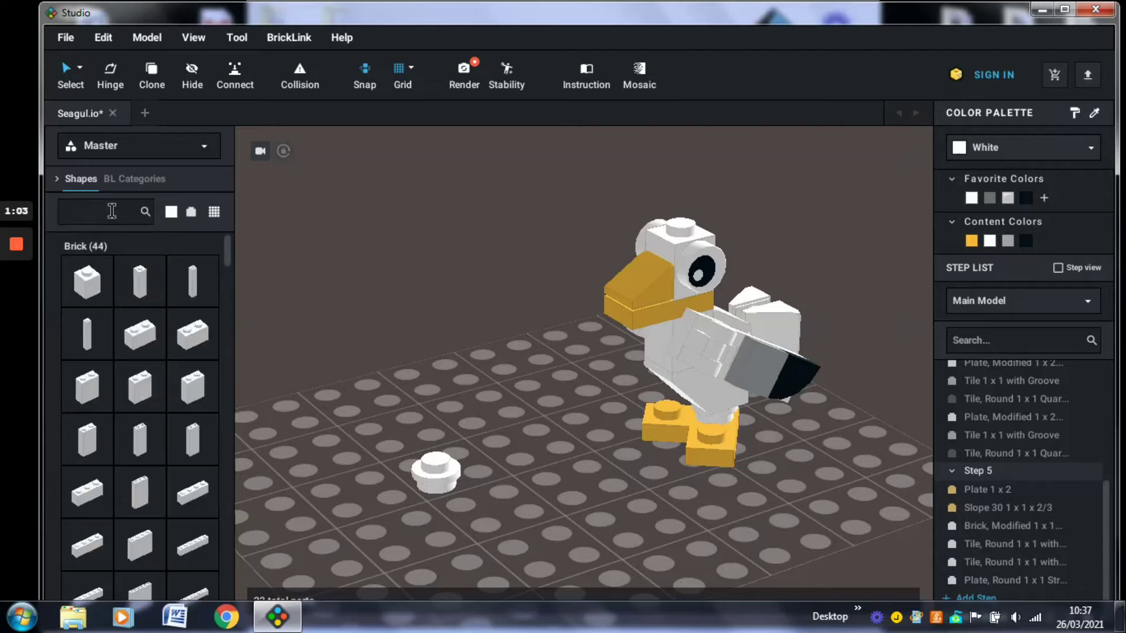
{"action": "type", "text": "2 slo"}
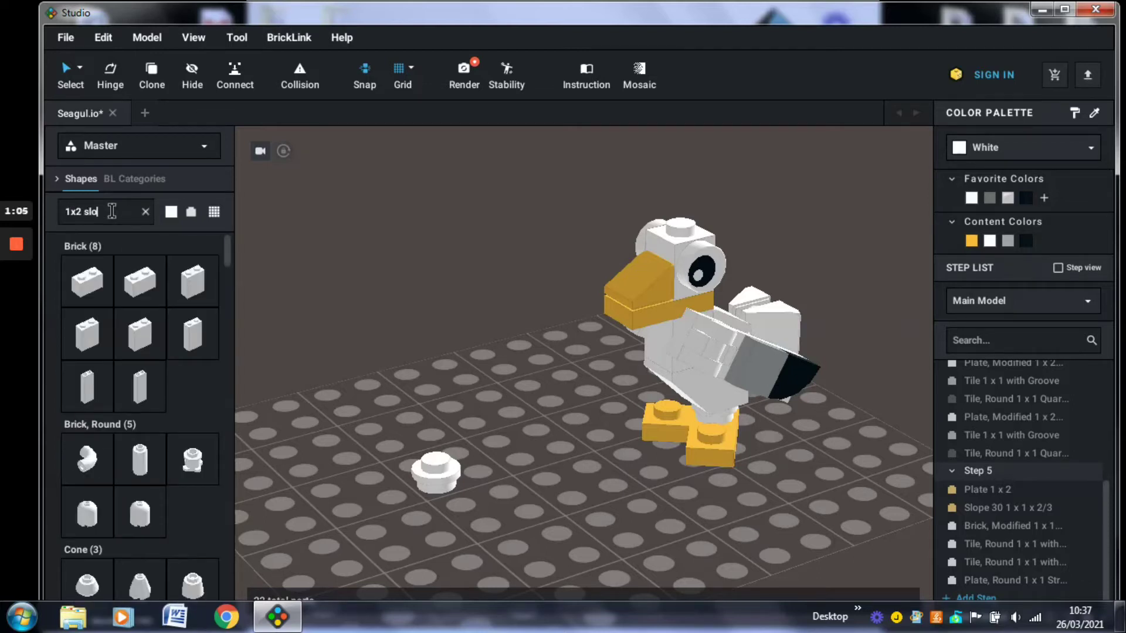
{"action": "type", "text": "pe inv"}
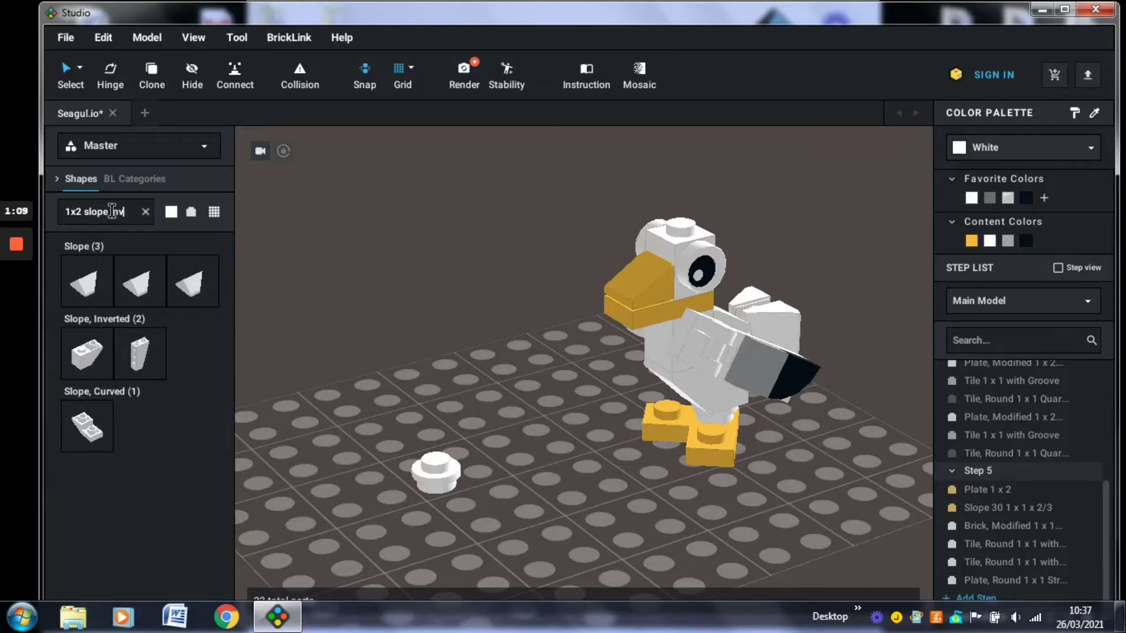
{"action": "left_click_drag", "start_coordinate": [89, 353], "coordinate": [432, 423]}
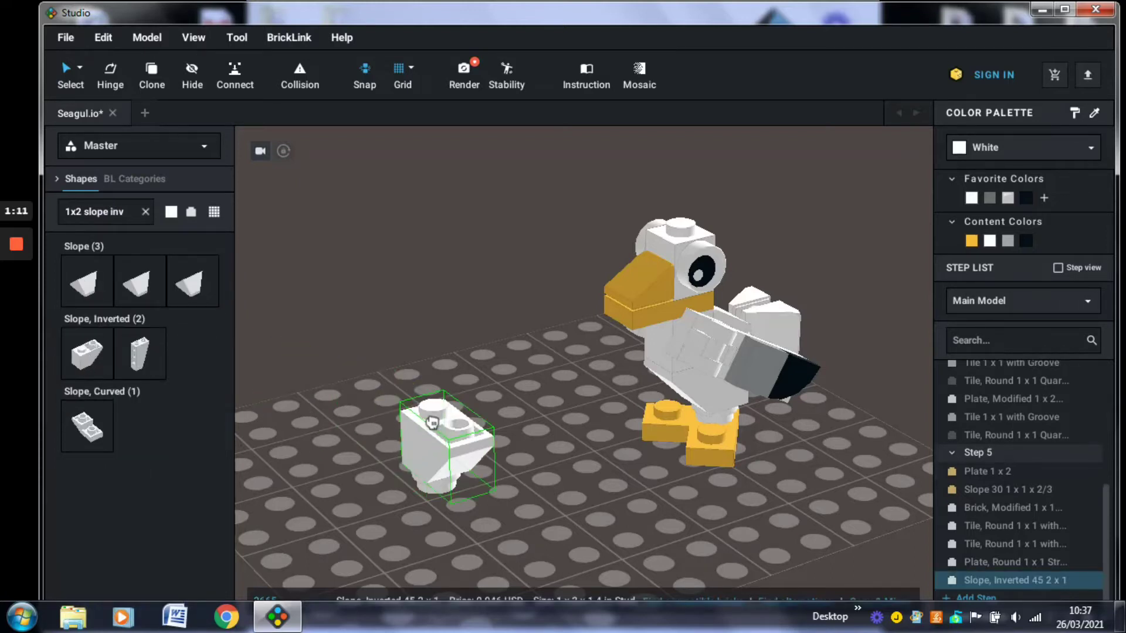
{"action": "left_click", "coordinate": [437, 421]}
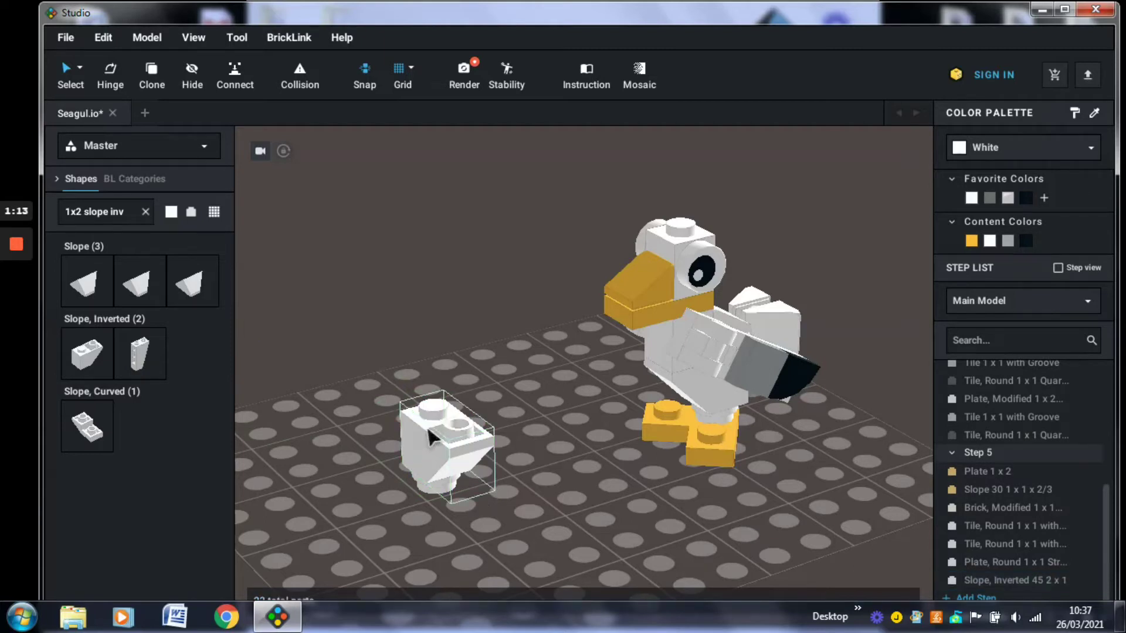
Step: Rotate the inverted slope until its overhang points the same way as the finished seagull's beak, keeping it seated on the round plate
{"action": "left_click", "coordinate": [431, 437]}
{"action": "key", "text": "Right"}
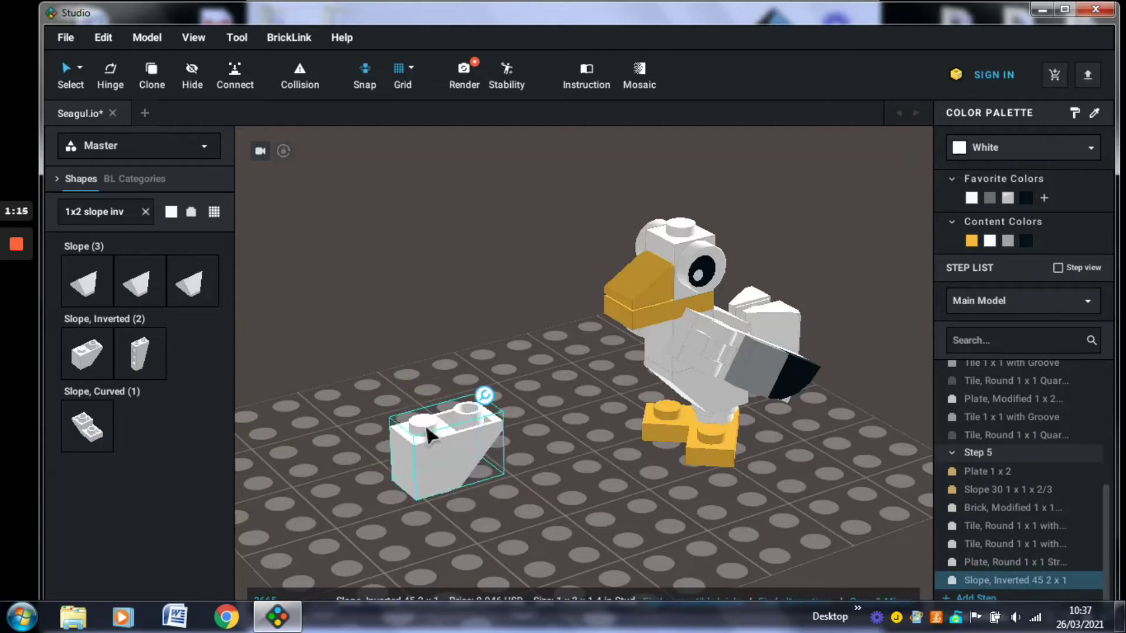
{"action": "left_click_drag", "start_coordinate": [425, 424], "coordinate": [435, 418]}
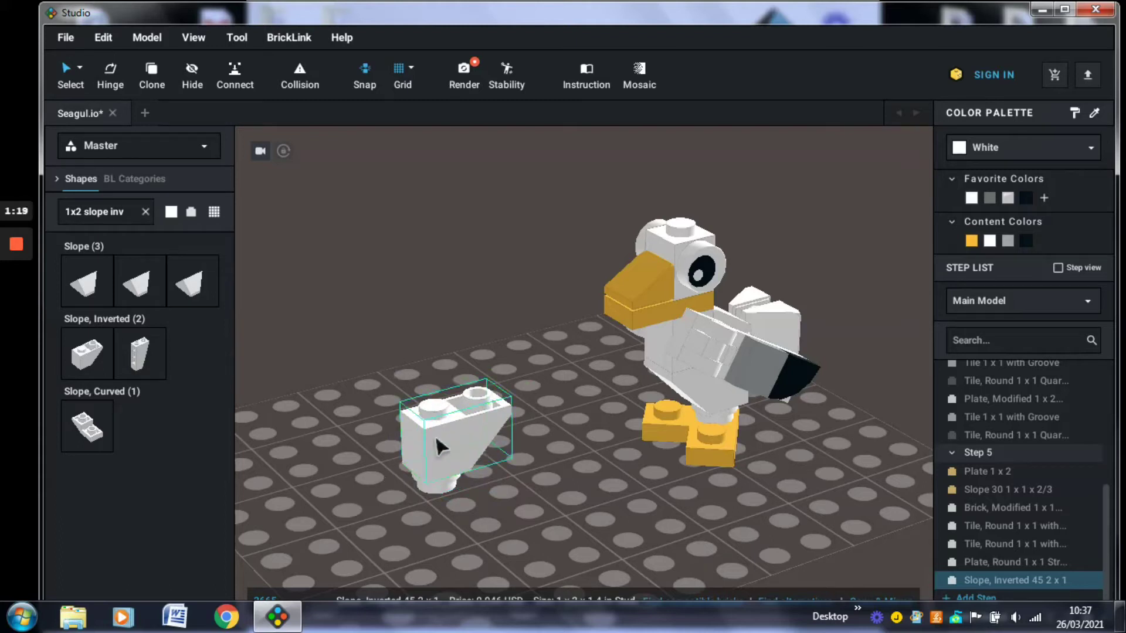
{"action": "key", "text": "Right"}
{"action": "key", "text": "Right"}
{"action": "key", "text": "Right"}
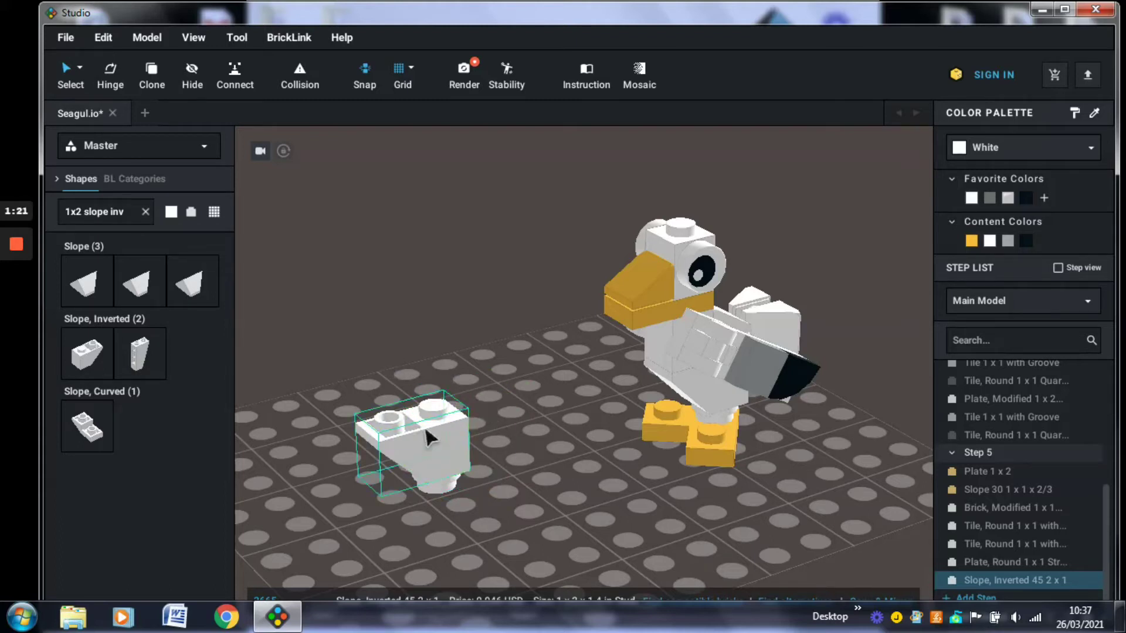
{"action": "left_click", "coordinate": [396, 355]}
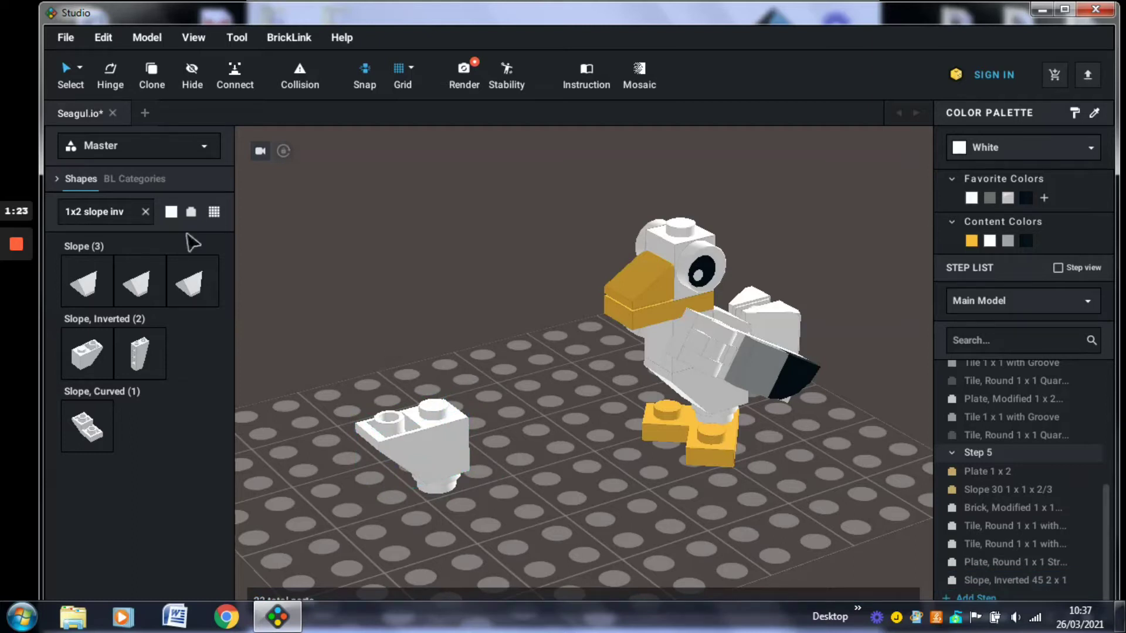
Step: Search the parts for "1x1 brick mod" and place the Brick, Modified 1 x 1 with Studs on 2 Sides on the inverted slope's overhanging stud
{"action": "left_click", "coordinate": [128, 213]}
{"action": "key", "text": "BackSpace"}
{"action": "key", "text": "BackSpace"}
{"action": "key", "text": "BackSpace"}
{"action": "key", "text": "BackSpace"}
{"action": "key", "text": "BackSpace"}
{"action": "key", "text": "BackSpace"}
{"action": "key", "text": "BackSpace"}
{"action": "key", "text": "BackSpace"}
{"action": "key", "text": "BackSpace"}
{"action": "key", "text": "BackSpace"}
{"action": "key", "text": "BackSpace"}
{"action": "key", "text": "BackSpace"}
{"action": "key", "text": "BackSpace"}
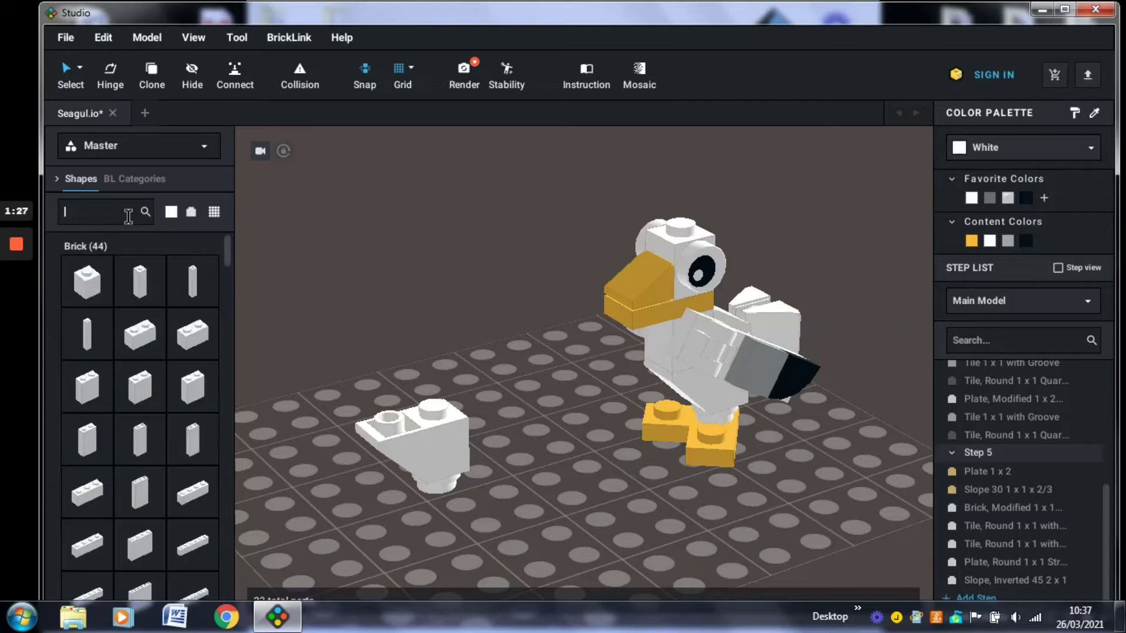
{"action": "type", "text": "1x1 brick"}
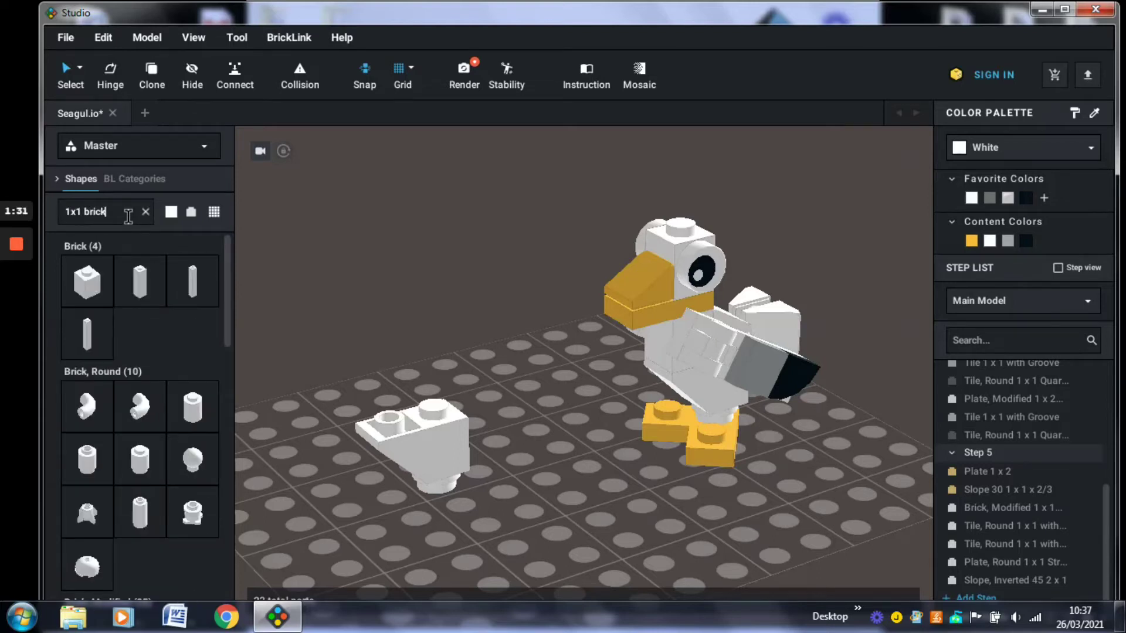
{"action": "type", "text": " mod"}
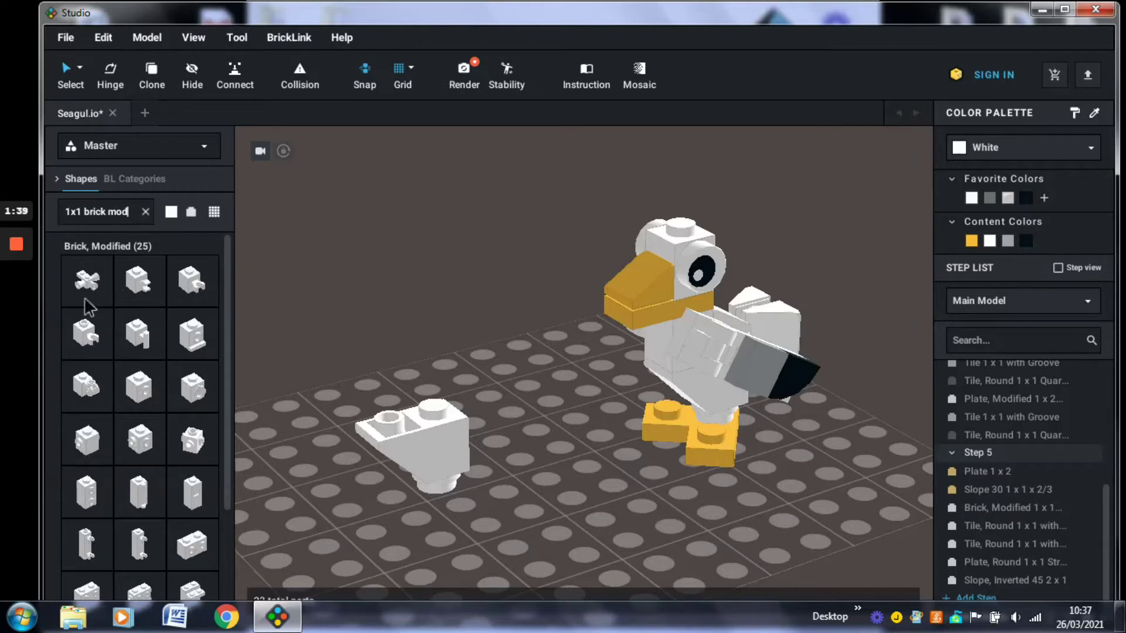
{"action": "left_click_drag", "start_coordinate": [301, 377], "coordinate": [406, 390]}
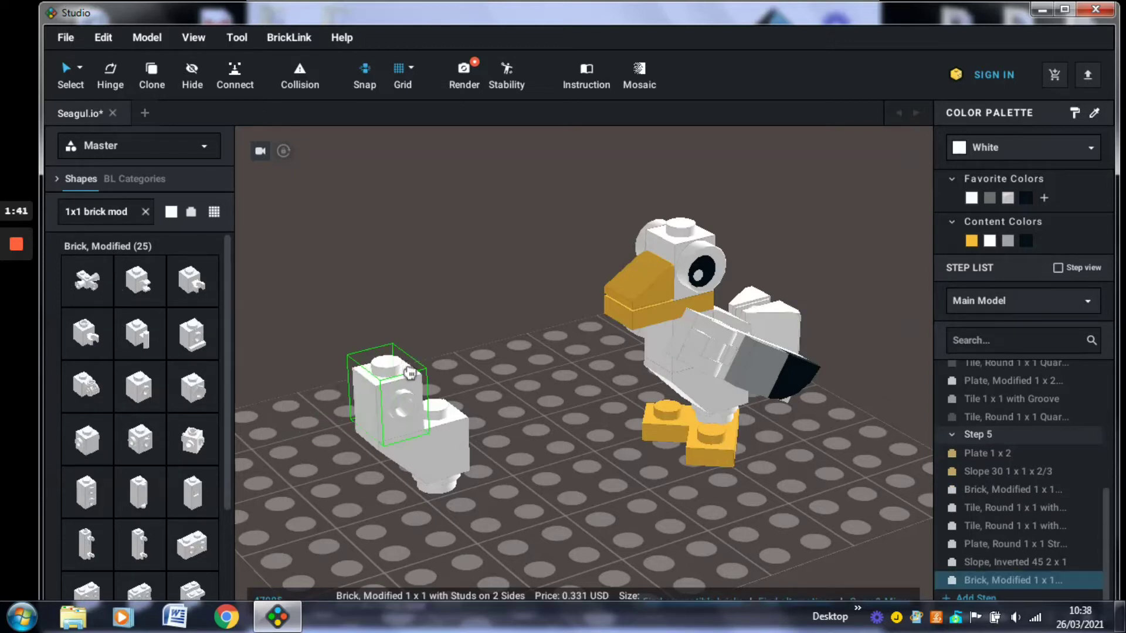
{"action": "left_click", "coordinate": [443, 329]}
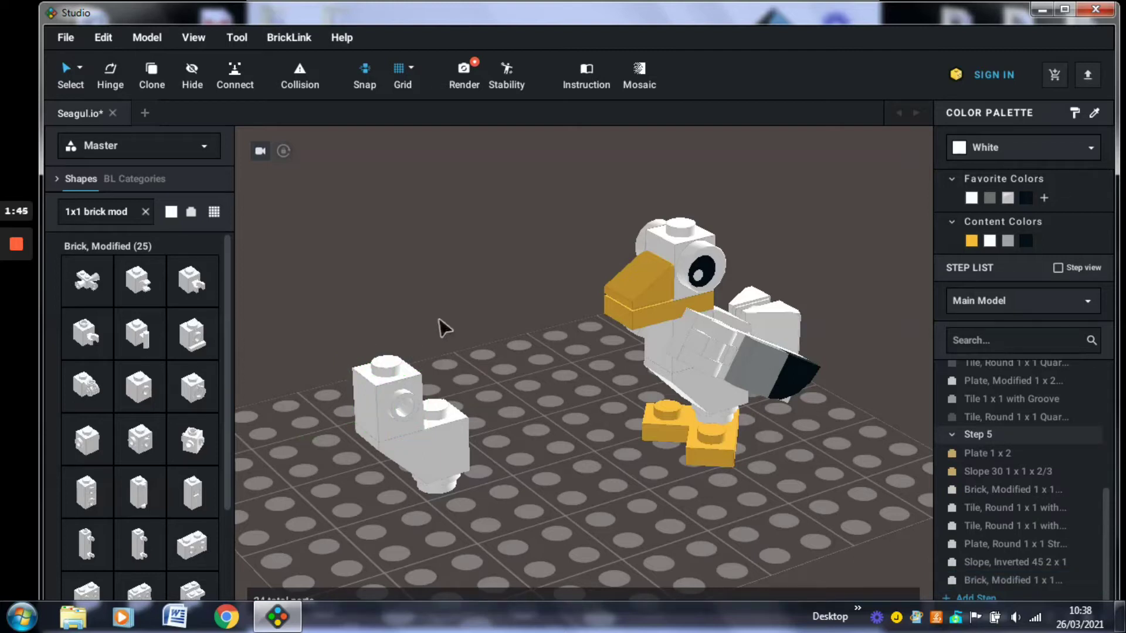
Step: Search the parts for "1x1 plate mod" and place the Plate, Modified 1 x 1 with Clip Light - Thick Ring on the inverted slope's rear stud
{"action": "left_click", "coordinate": [130, 213]}
{"action": "key", "text": "BackSpace"}
{"action": "key", "text": "BackSpace"}
{"action": "key", "text": "BackSpace"}
{"action": "key", "text": "BackSpace"}
{"action": "key", "text": "BackSpace"}
{"action": "key", "text": "BackSpace"}
{"action": "key", "text": "BackSpace"}
{"action": "key", "text": "BackSpace"}
{"action": "key", "text": "BackSpace"}
{"action": "key", "text": "BackSpace"}
{"action": "key", "text": "BackSpace"}
{"action": "key", "text": "BackSpace"}
{"action": "key", "text": "BackSpace"}
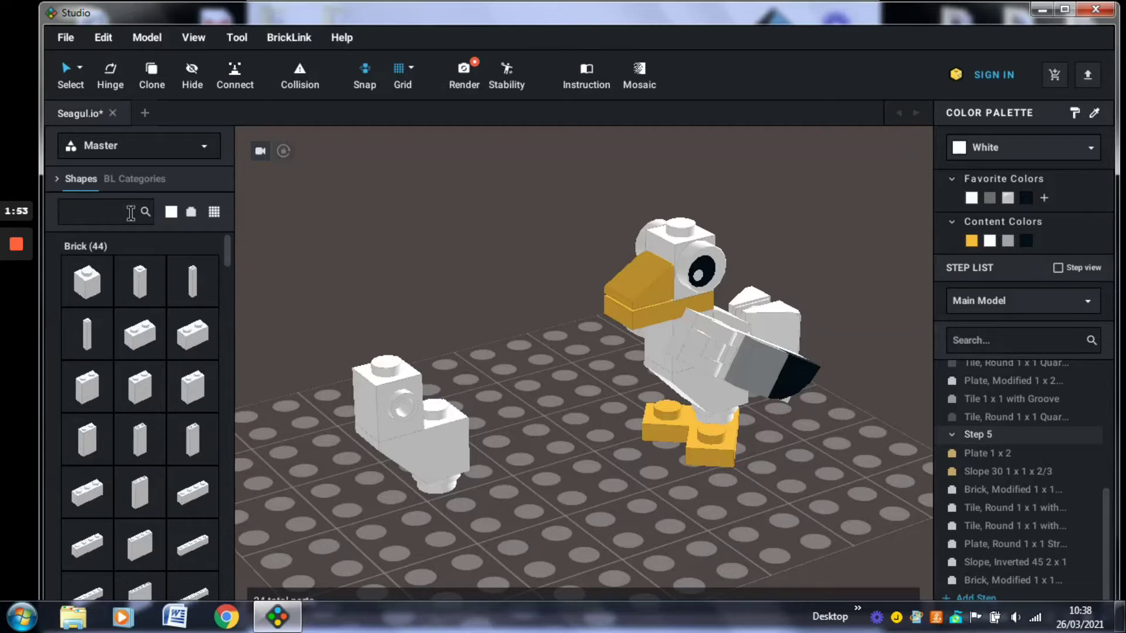
{"action": "type", "text": "1x"}
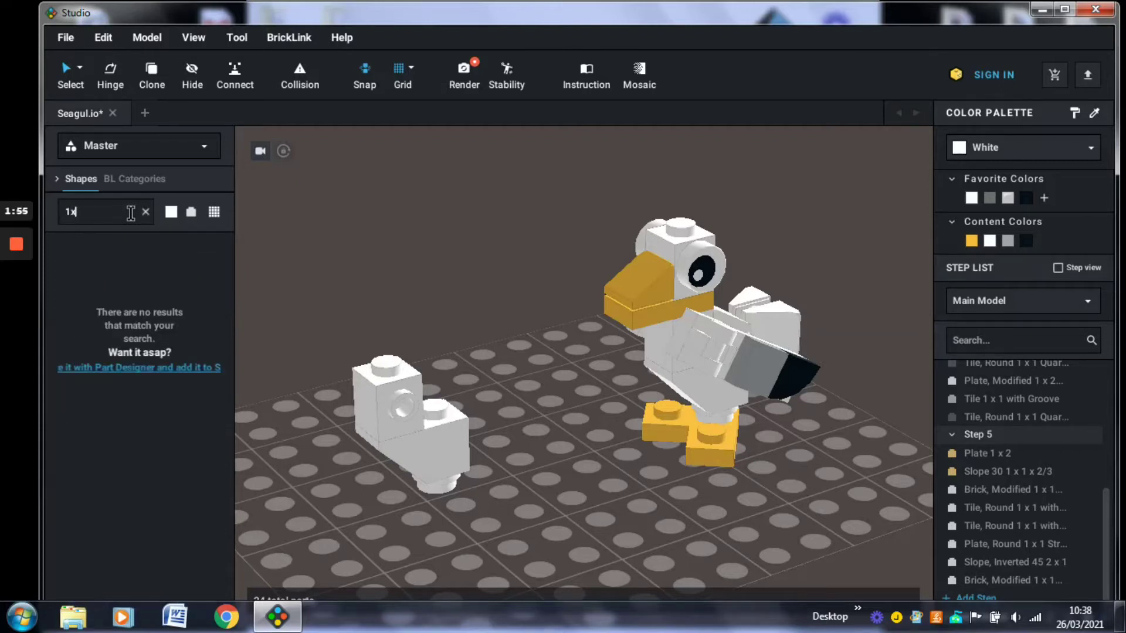
{"action": "type", "text": "1 plate"}
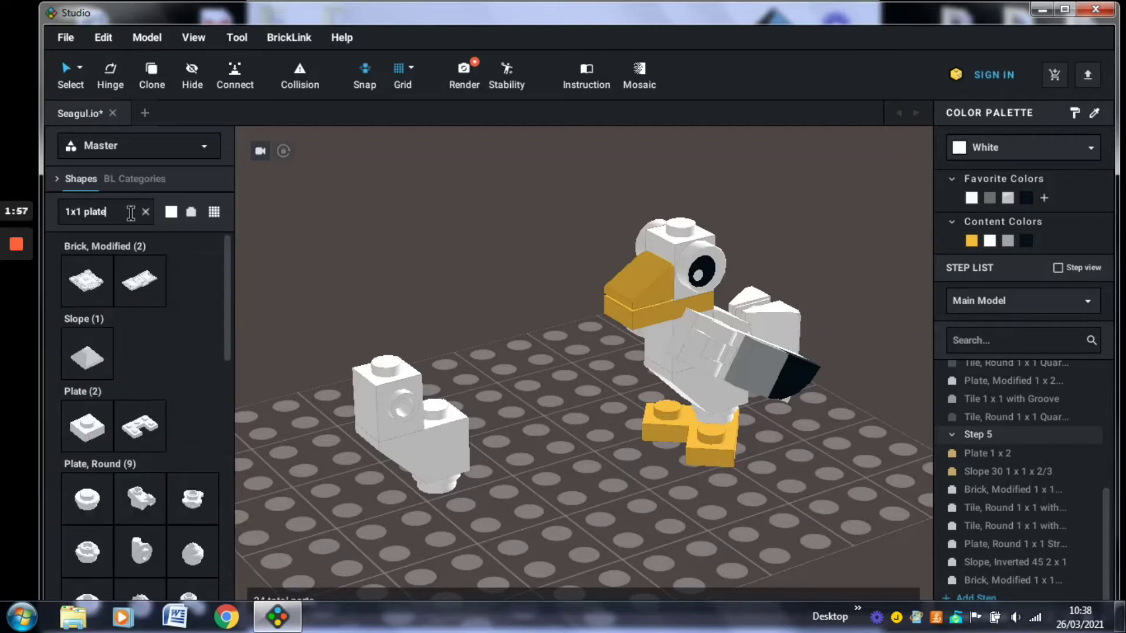
{"action": "type", "text": " mod"}
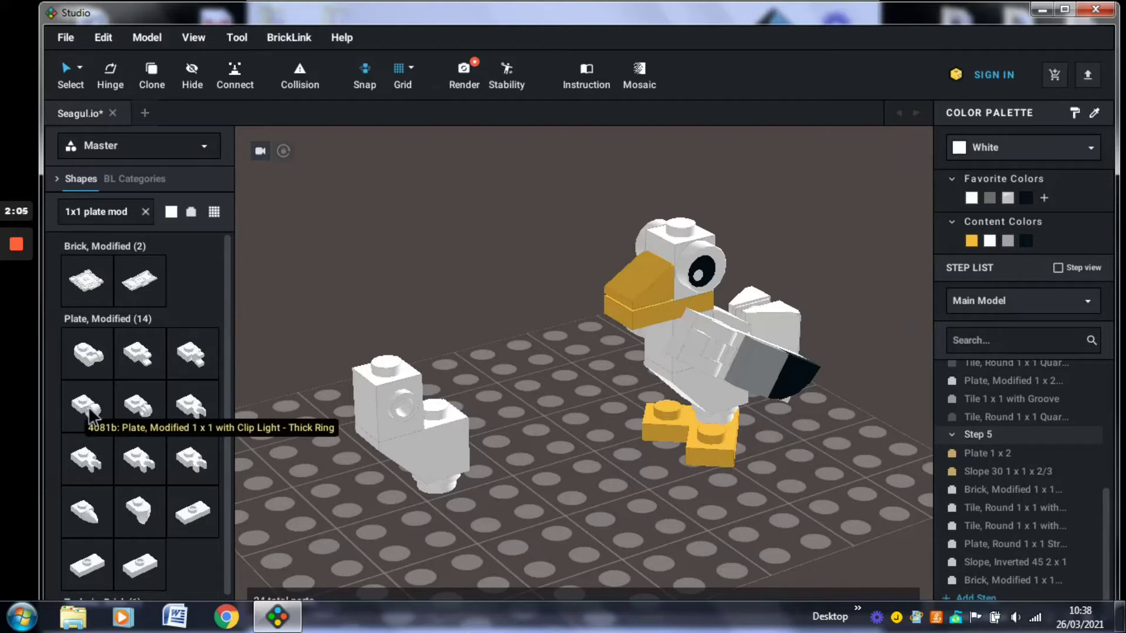
{"action": "left_click_drag", "start_coordinate": [153, 396], "coordinate": [444, 403]}
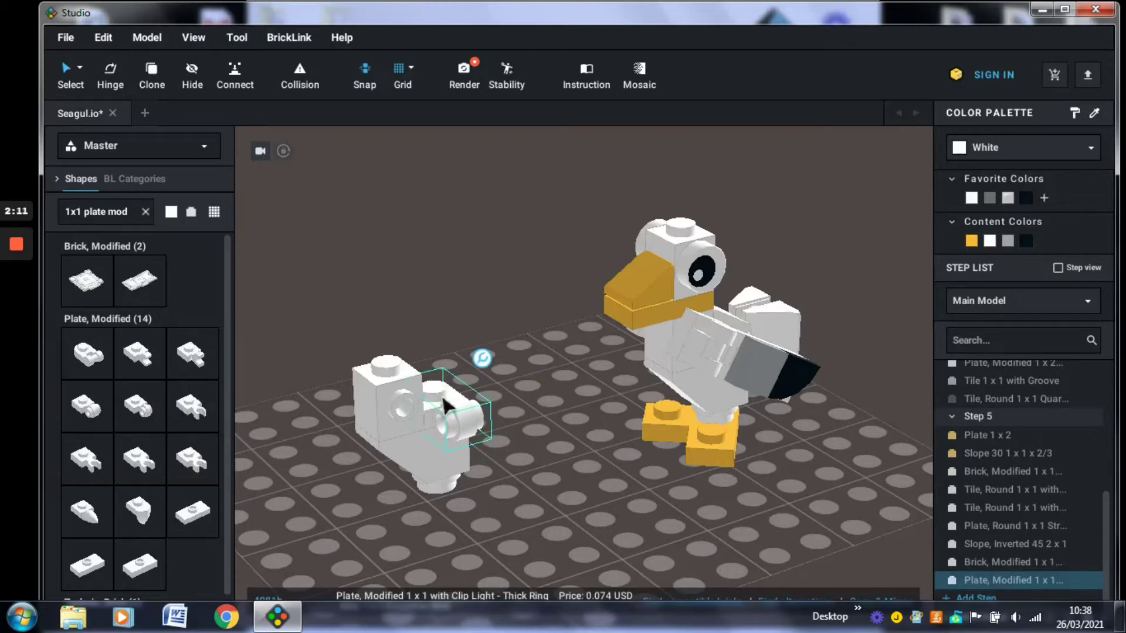
Step: Rotate the clip light plate so its ring points backward, away from the two-sided stud brick, and seat it on the rear stud
{"action": "key", "text": "Left"}
{"action": "key", "text": "Left"}
{"action": "key", "text": "Left"}
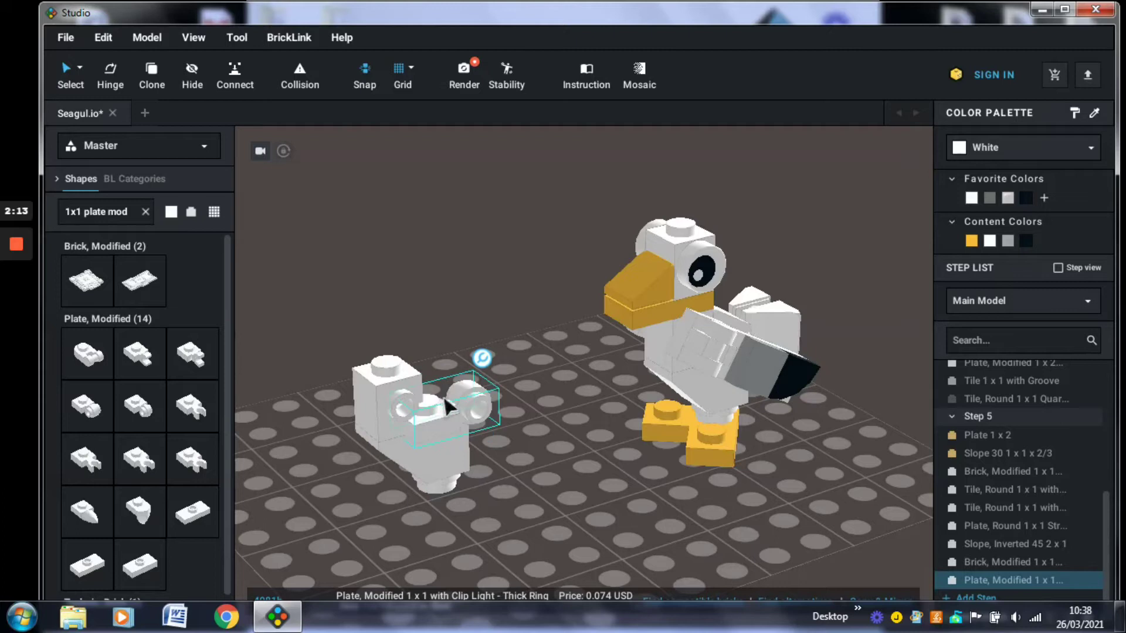
{"action": "left_click", "coordinate": [486, 438]}
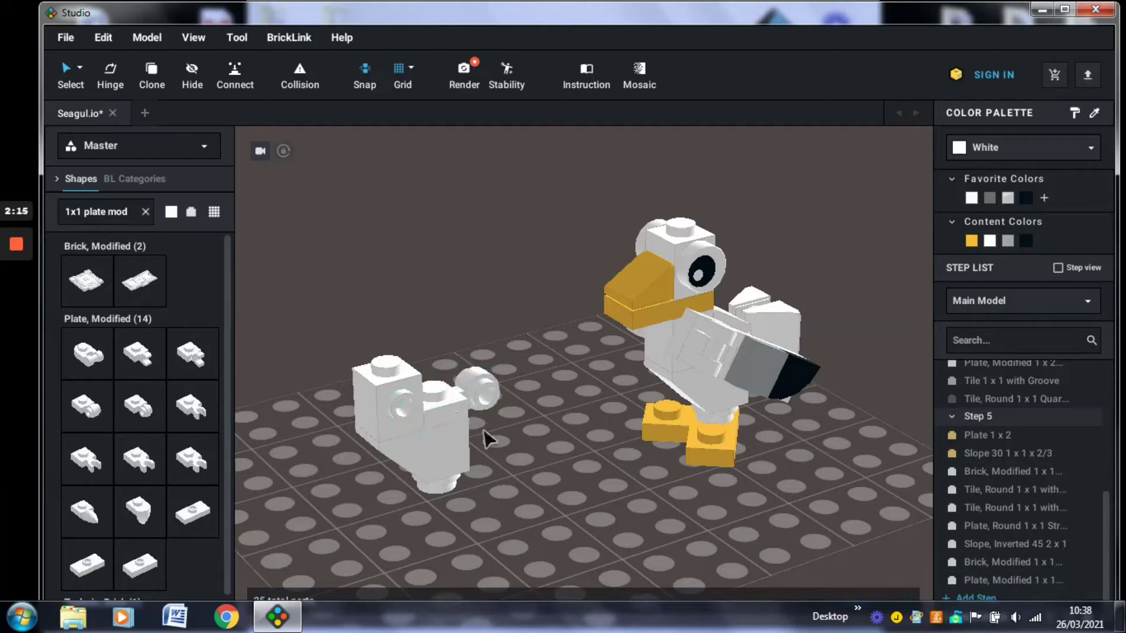
{"action": "left_click", "coordinate": [464, 405]}
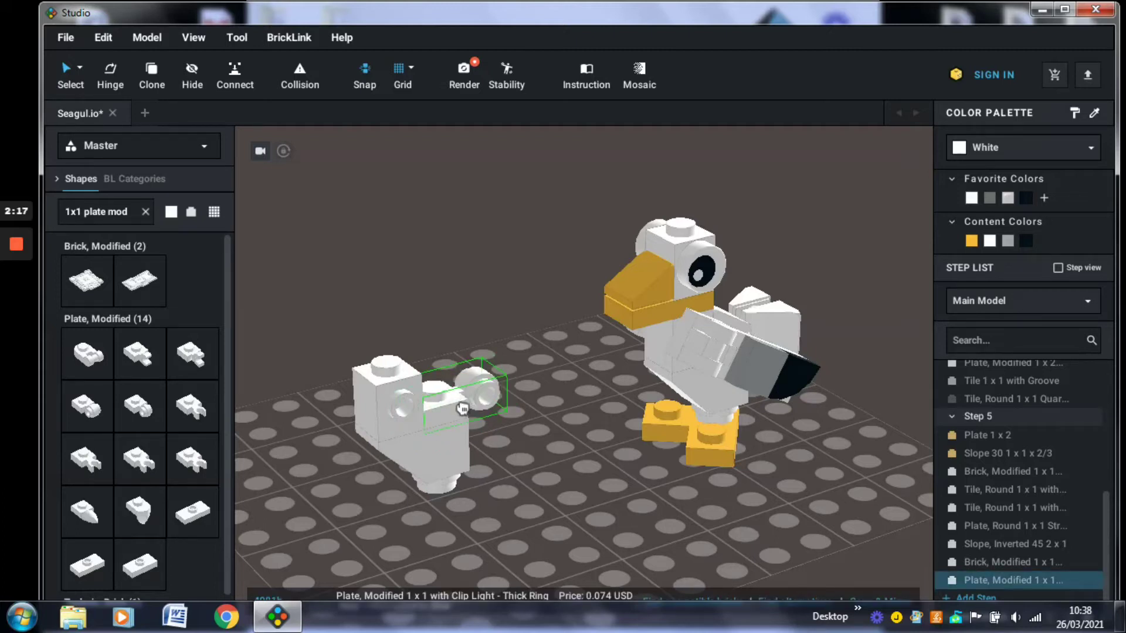
{"action": "left_click", "coordinate": [535, 456]}
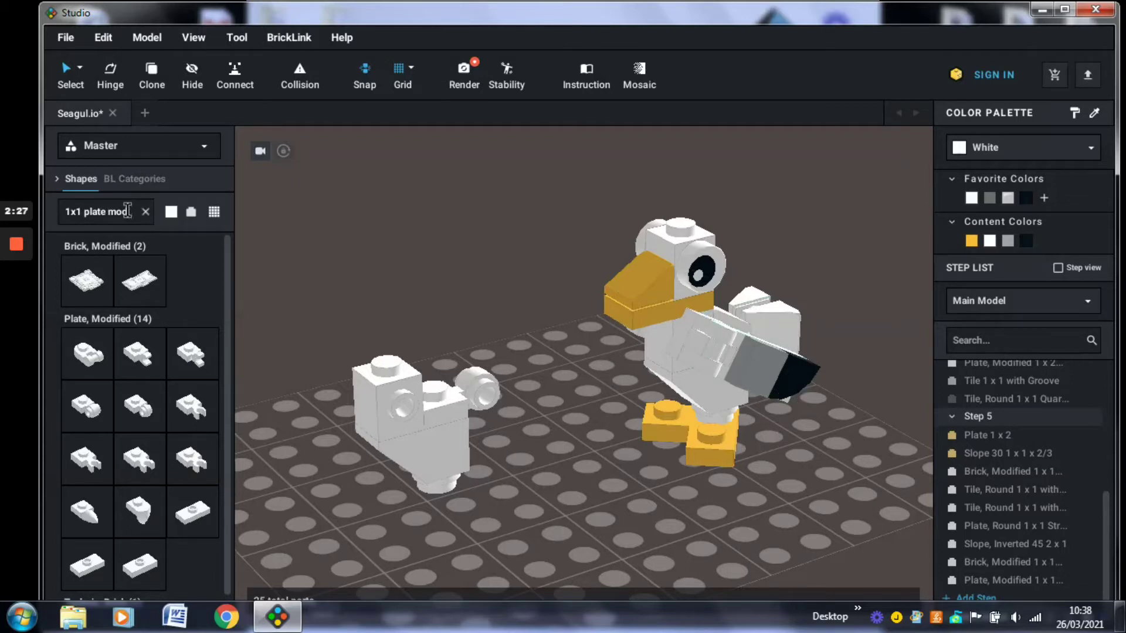
Step: Search the parts for "1x1 slope" and place the Slope 30 1 x 1 x 2/3 on top of the clip light plate
{"action": "key", "text": "BackSpace"}
{"action": "key", "text": "BackSpace"}
{"action": "key", "text": "BackSpace"}
{"action": "key", "text": "BackSpace"}
{"action": "key", "text": "BackSpace"}
{"action": "key", "text": "BackSpace"}
{"action": "key", "text": "BackSpace"}
{"action": "key", "text": "BackSpace"}
{"action": "key", "text": "BackSpace"}
{"action": "key", "text": "BackSpace"}
{"action": "key", "text": "BackSpace"}
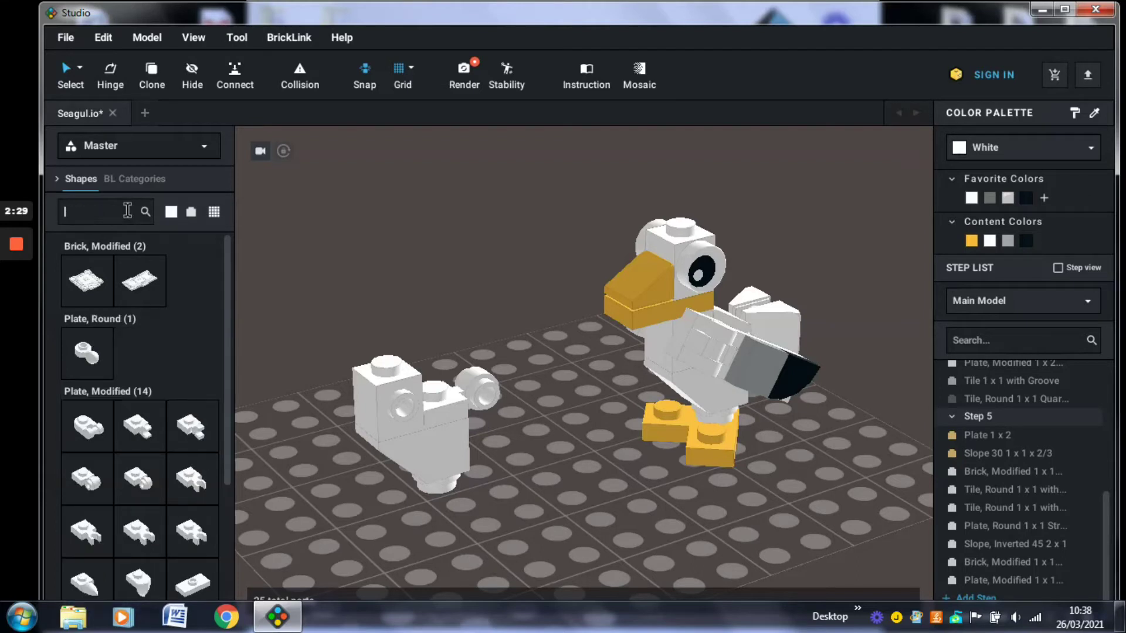
{"action": "type", "text": "1x1"}
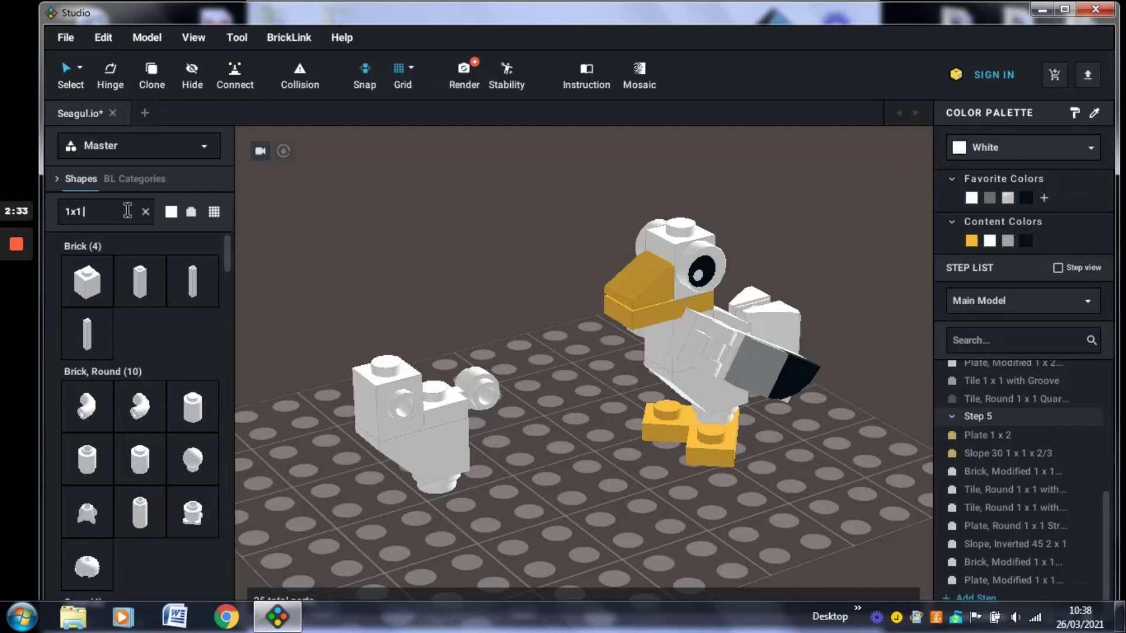
{"action": "type", "text": " slope"}
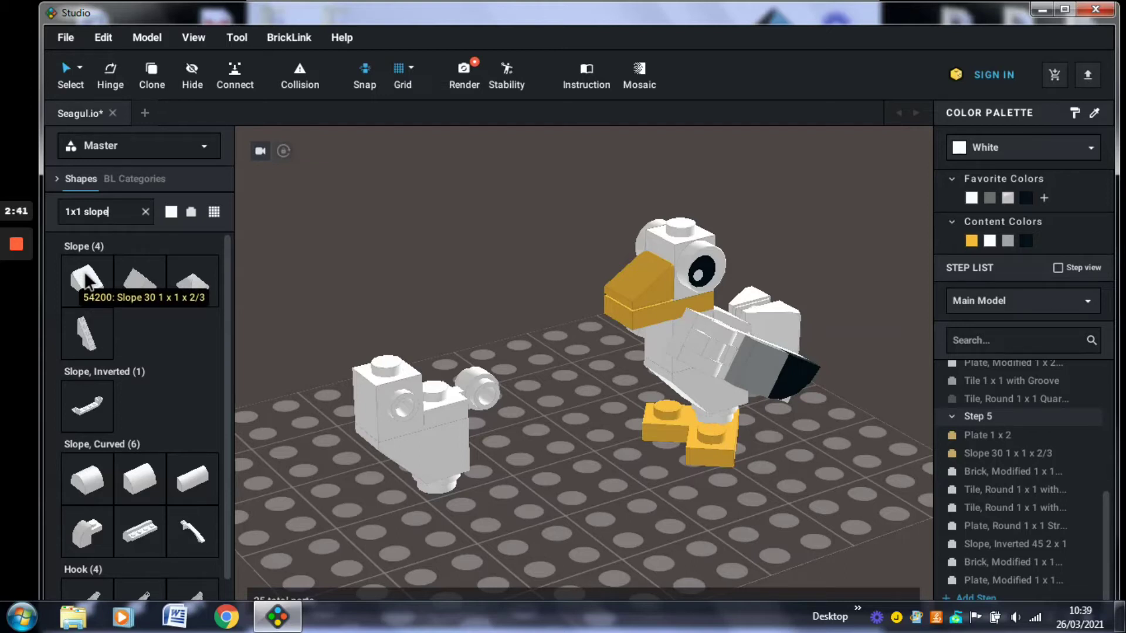
{"action": "left_click_drag", "start_coordinate": [87, 274], "coordinate": [443, 386]}
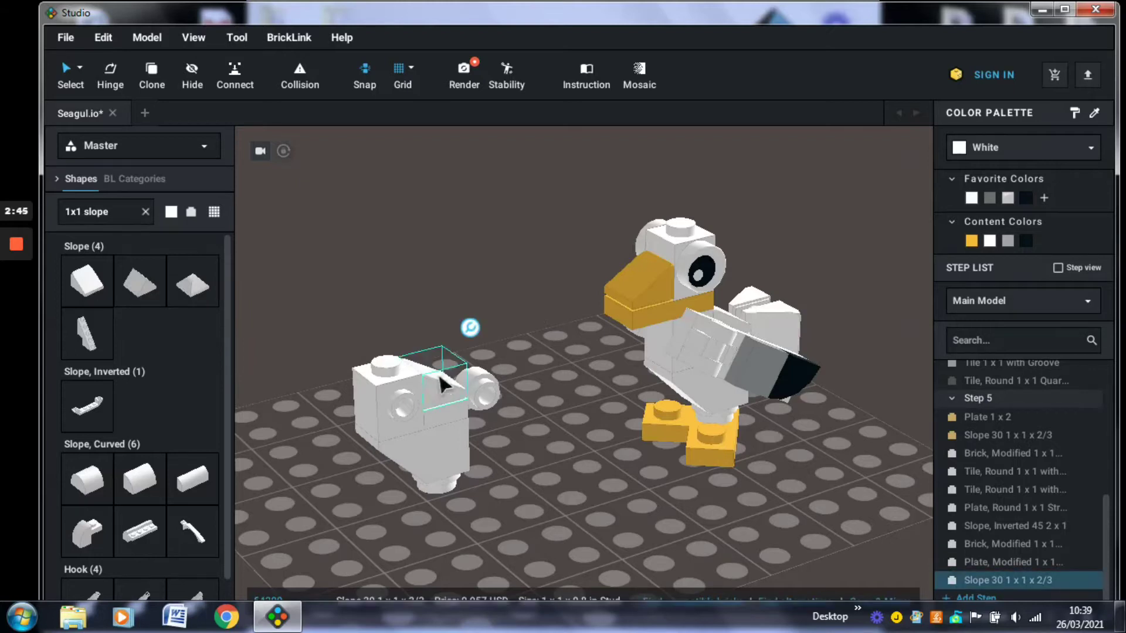
Step: Copy the Slope 30 1 x 1 x 2/3 on the body, rotate the copy and attach it to the far side of the rear clip ring
{"action": "left_click", "coordinate": [550, 479]}
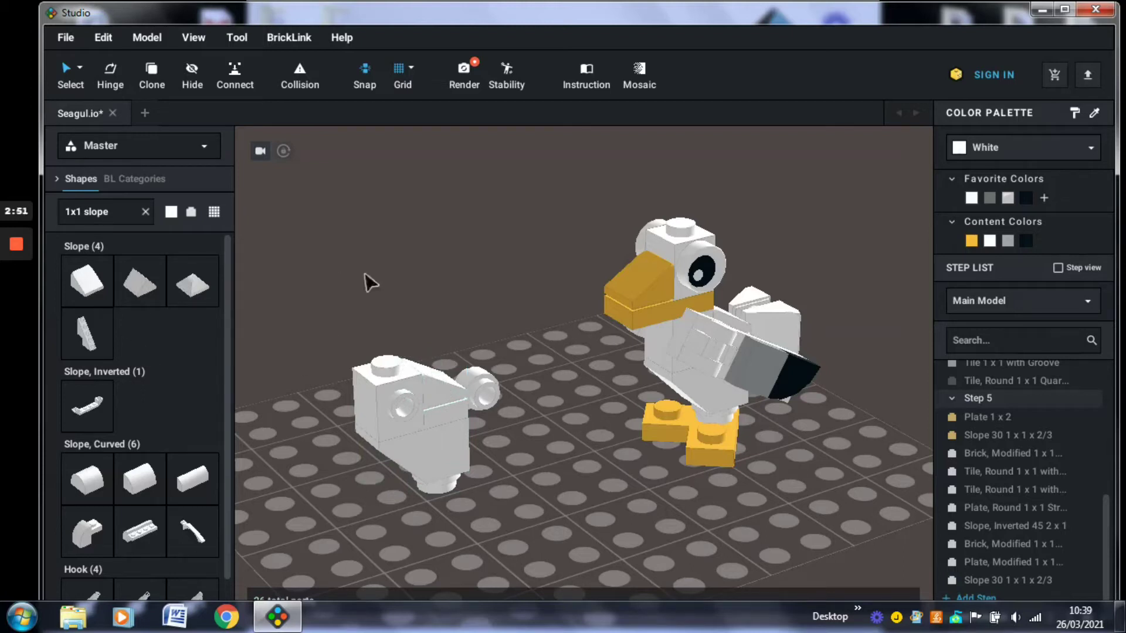
{"action": "left_click", "coordinate": [444, 393]}
{"action": "right_click", "coordinate": [443, 392]}
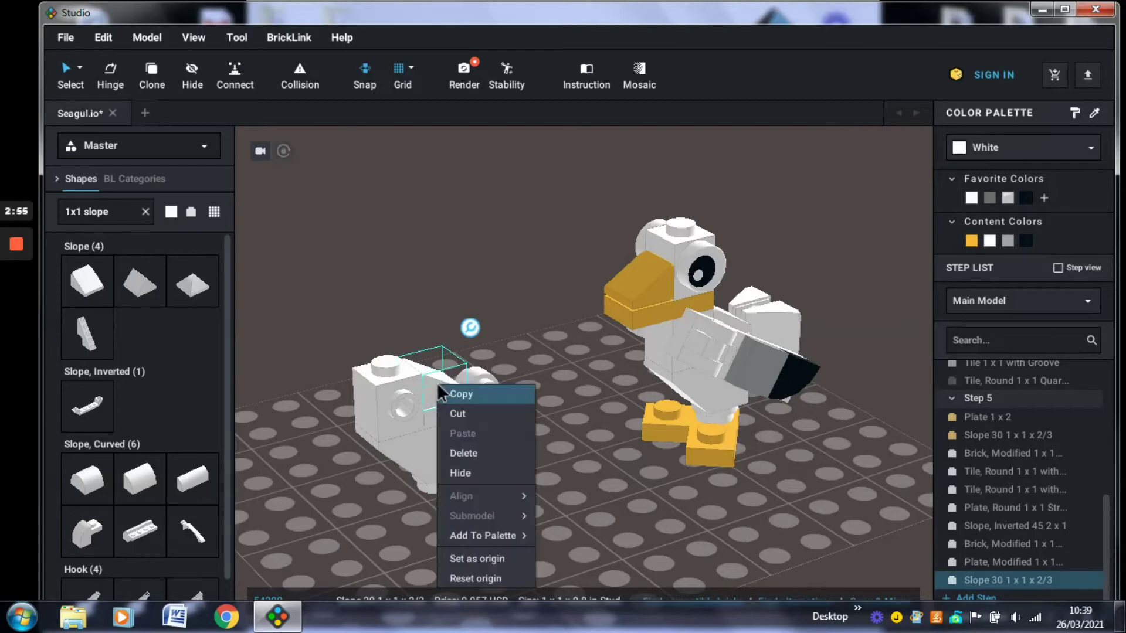
{"action": "left_click", "coordinate": [457, 394]}
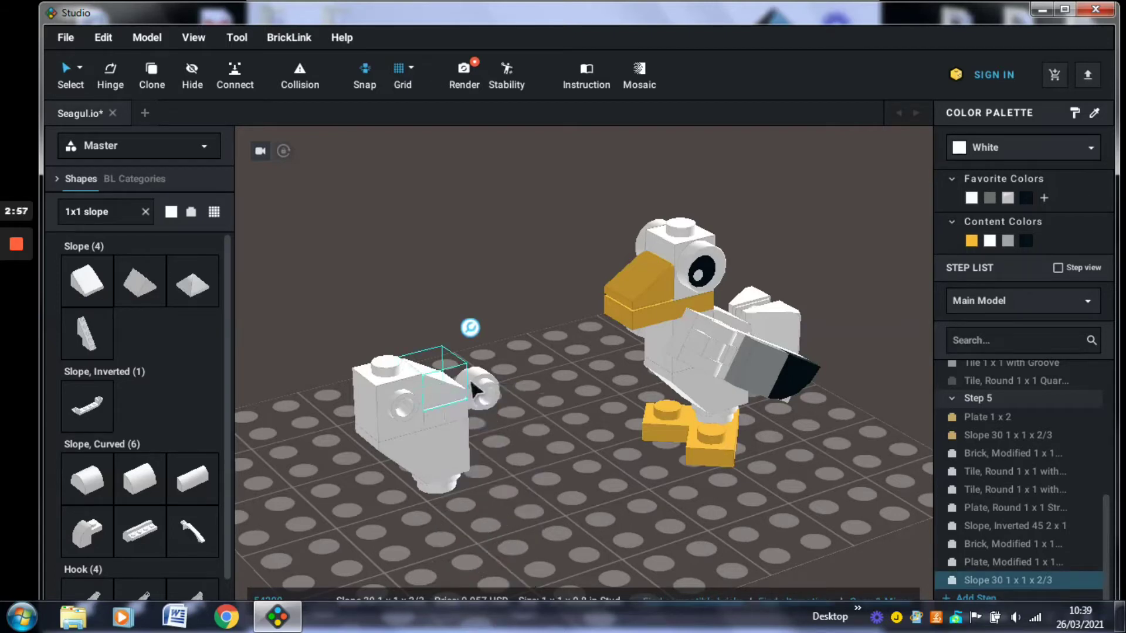
{"action": "right_click", "coordinate": [531, 367]}
{"action": "left_click", "coordinate": [563, 418]}
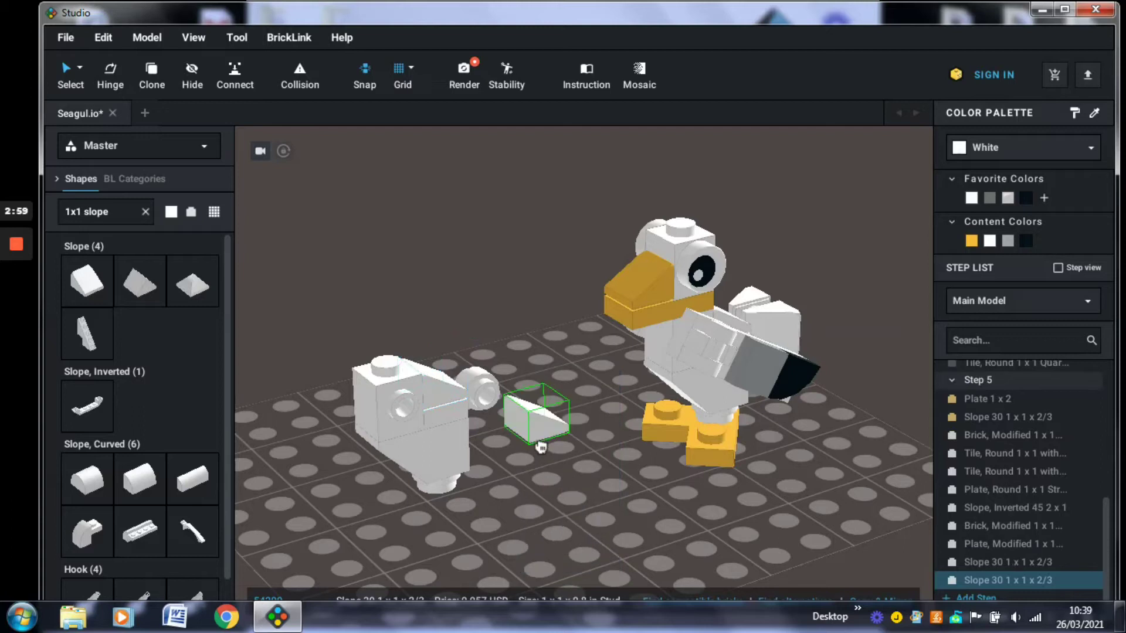
{"action": "key", "text": "Up"}
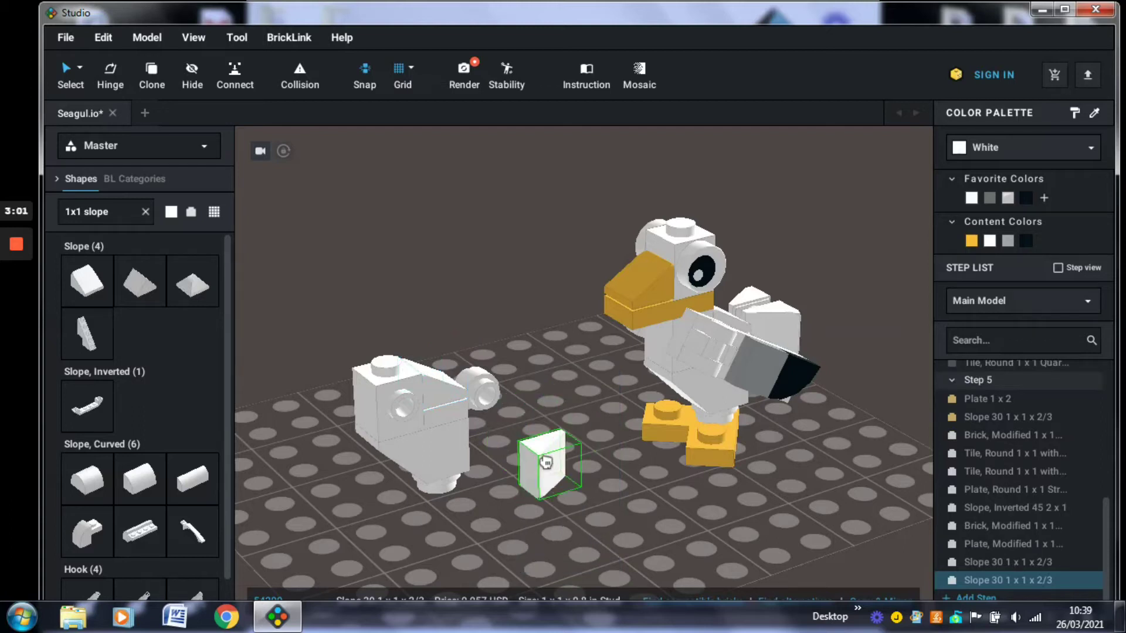
{"action": "left_click", "coordinate": [484, 387]}
Step: Duplicate the far tail slope, rotate the copy until it mirrors the original, and attach it to the near side of the clip ring
{"action": "right_click", "coordinate": [474, 354]}
{"action": "left_click", "coordinate": [492, 362]}
{"action": "right_click", "coordinate": [520, 394]}
{"action": "left_click", "coordinate": [554, 442]}
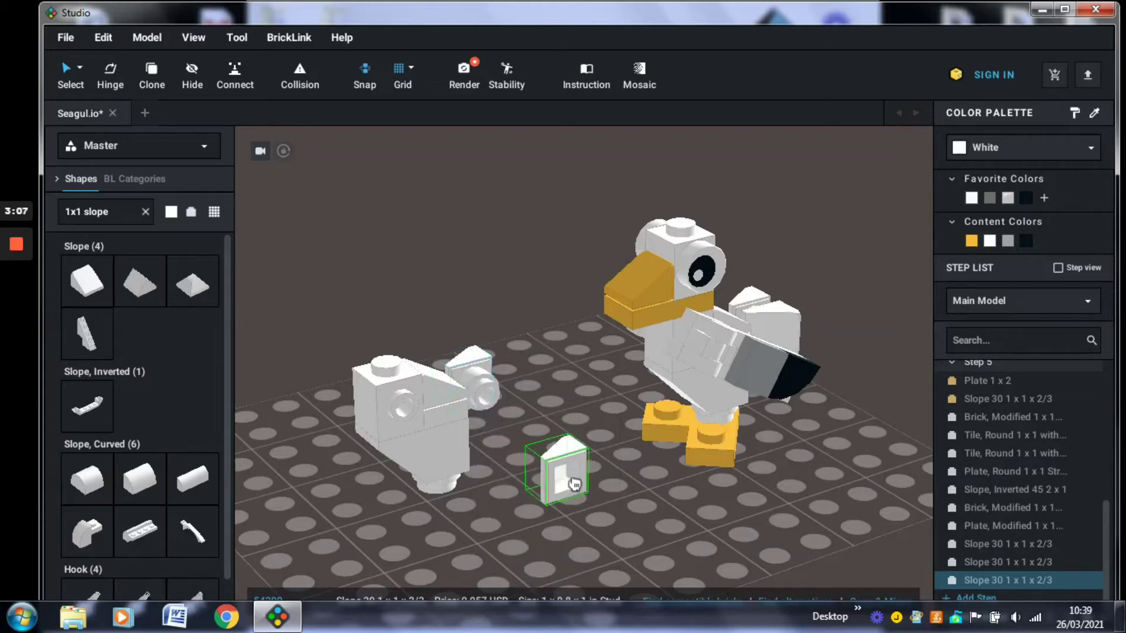
{"action": "key", "text": "Right"}
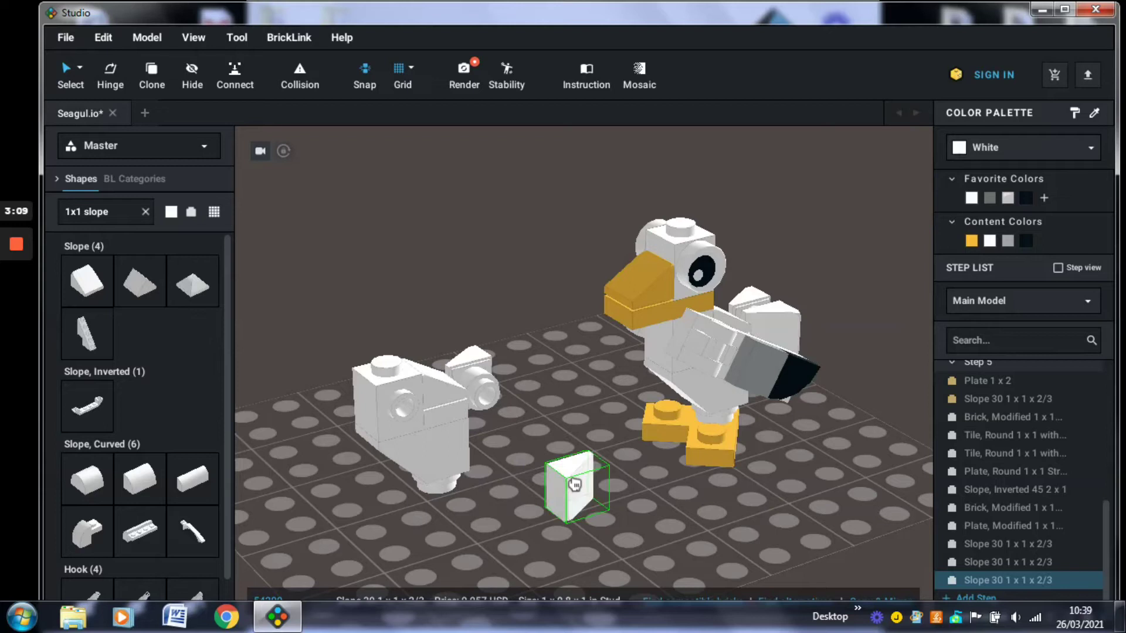
{"action": "key", "text": "Right"}
{"action": "key", "text": "Right"}
{"action": "key", "text": "Right"}
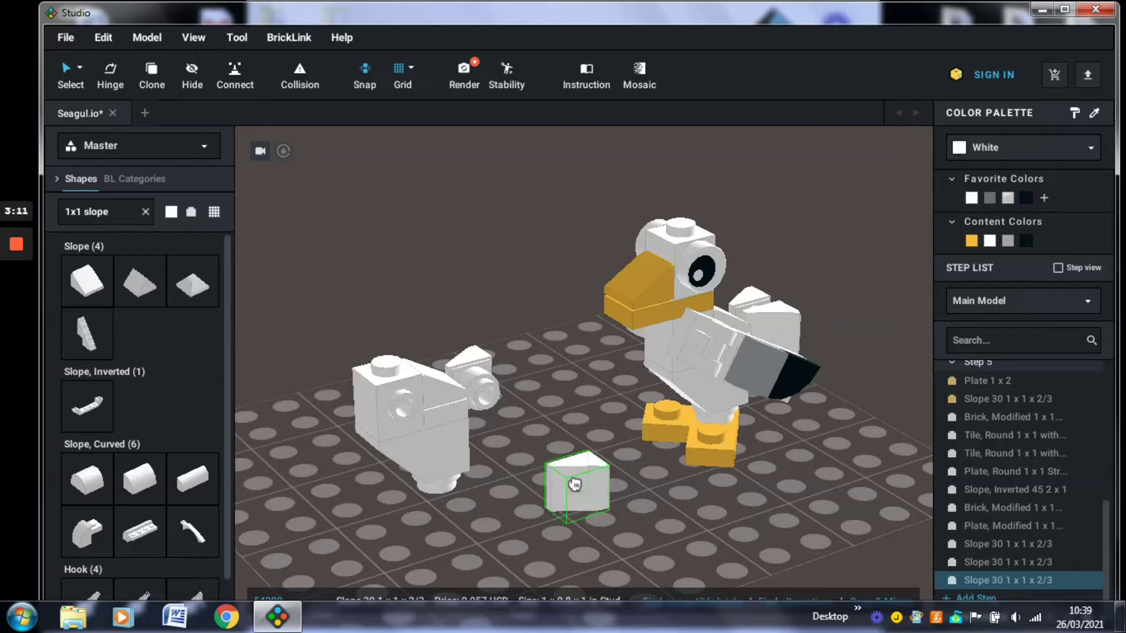
{"action": "left_click", "coordinate": [495, 389]}
{"action": "left_click", "coordinate": [572, 507]}
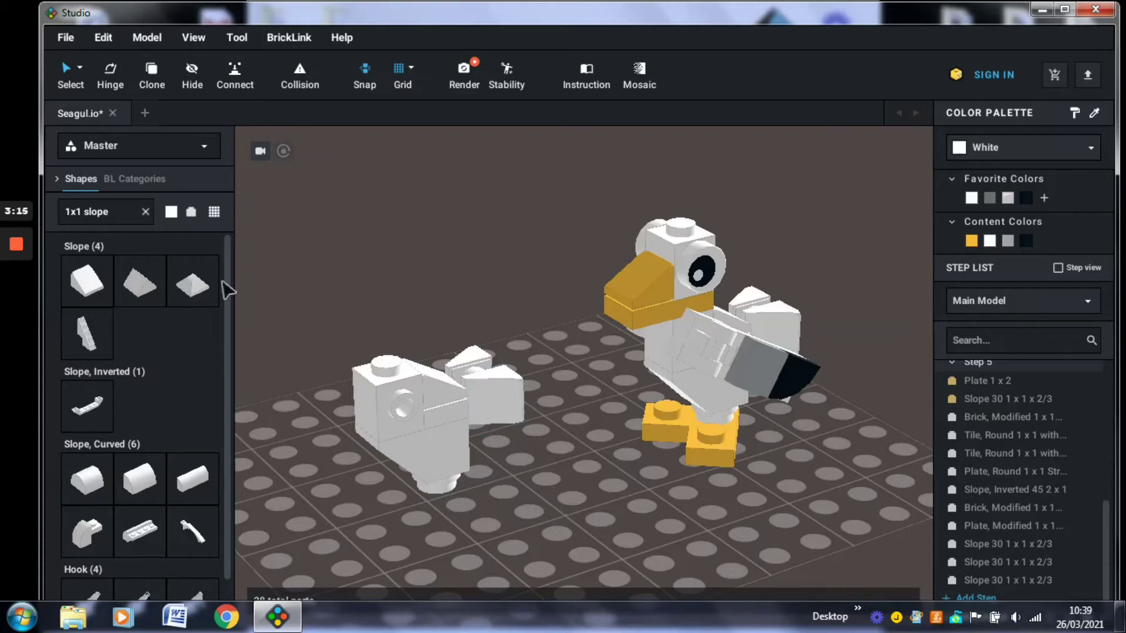
Step: Search the parts for "1x2 plate" and place the Plate 1 x 2 on the body's top stud, overhanging one stud forward
{"action": "left_click", "coordinate": [113, 212]}
{"action": "key", "text": "BackSpace"}
{"action": "key", "text": "BackSpace"}
{"action": "key", "text": "BackSpace"}
{"action": "key", "text": "BackSpace"}
{"action": "key", "text": "BackSpace"}
{"action": "key", "text": "BackSpace"}
{"action": "key", "text": "BackSpace"}
{"action": "key", "text": "BackSpace"}
{"action": "key", "text": "BackSpace"}
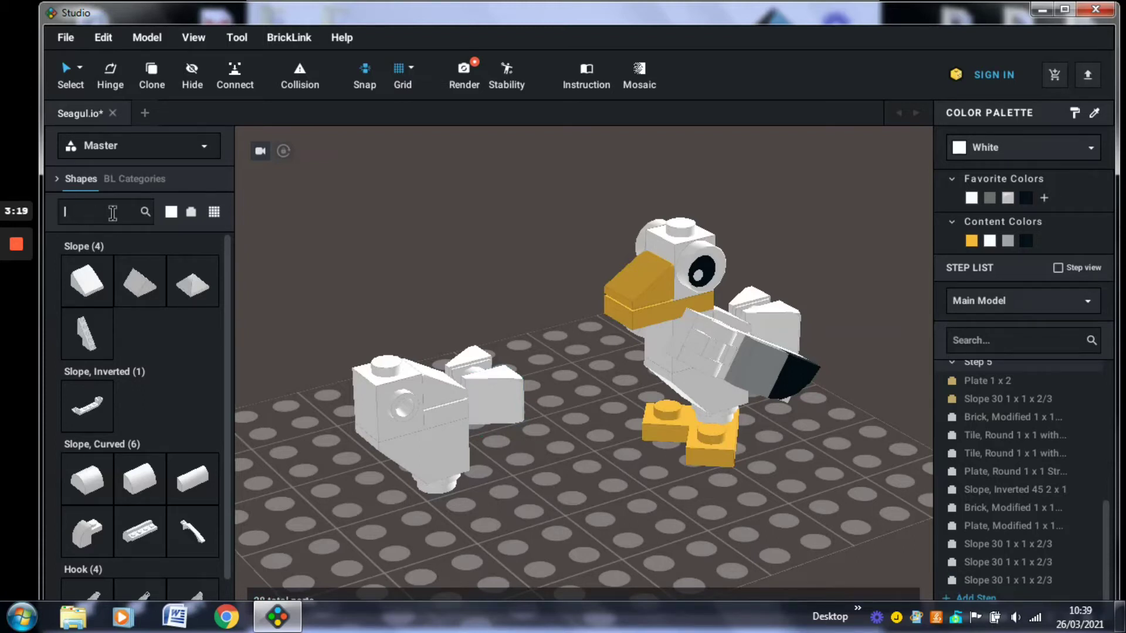
{"action": "type", "text": "1x2 pl"}
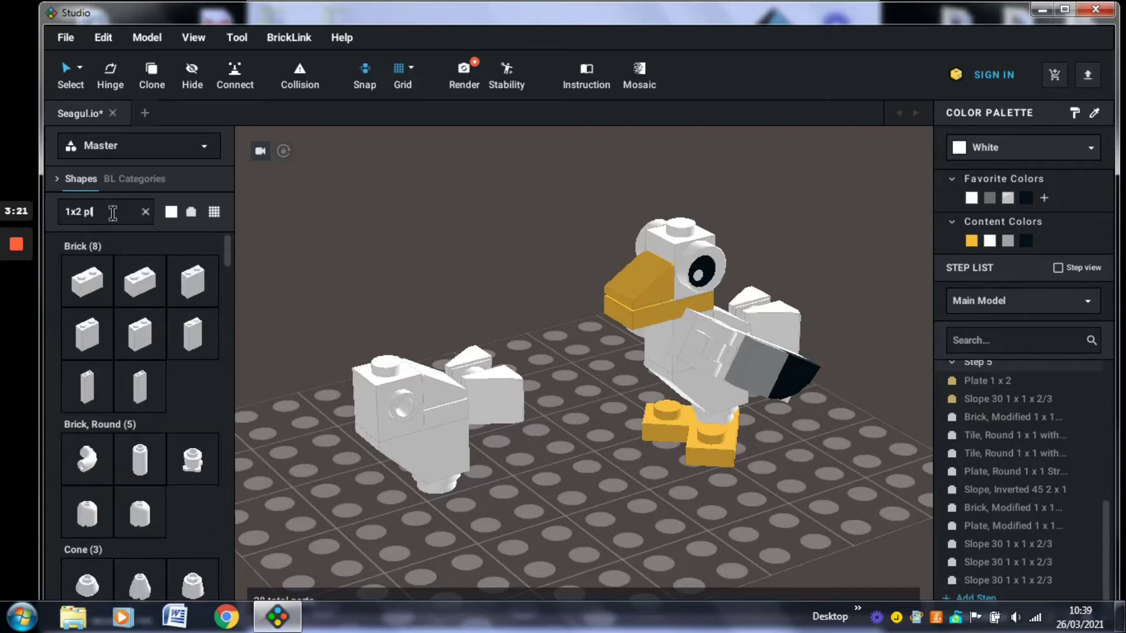
{"action": "type", "text": "ate"}
{"action": "left_click_drag", "start_coordinate": [94, 351], "coordinate": [376, 375]}
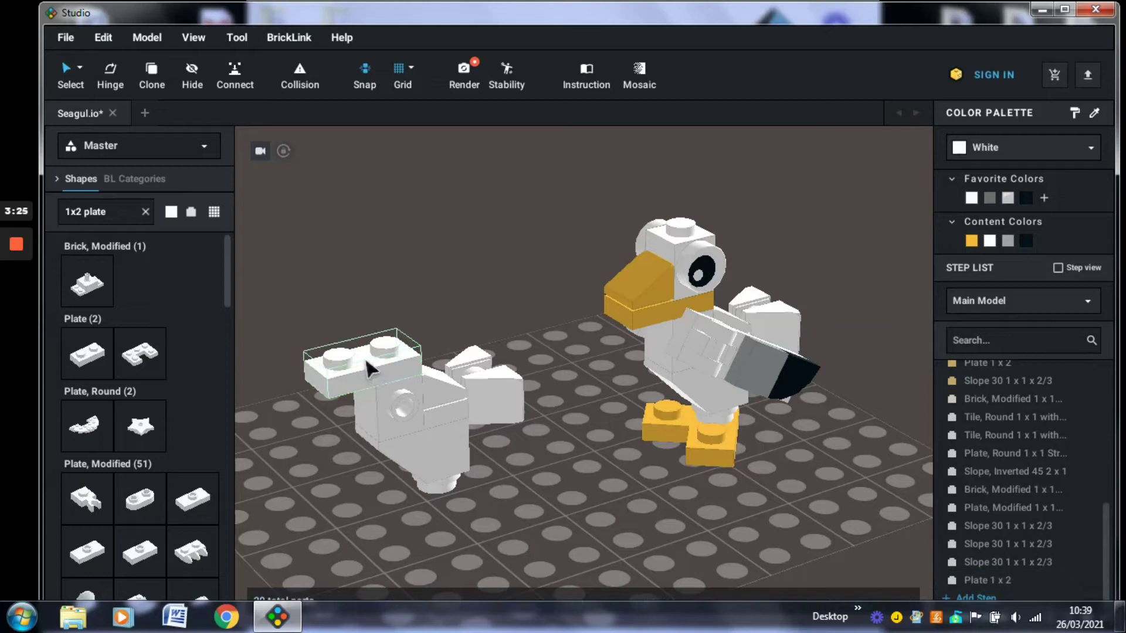
Step: Stop hiding unavailable colors and color the 1 x 2 plate Bright Light Orange
{"action": "left_click", "coordinate": [359, 371]}
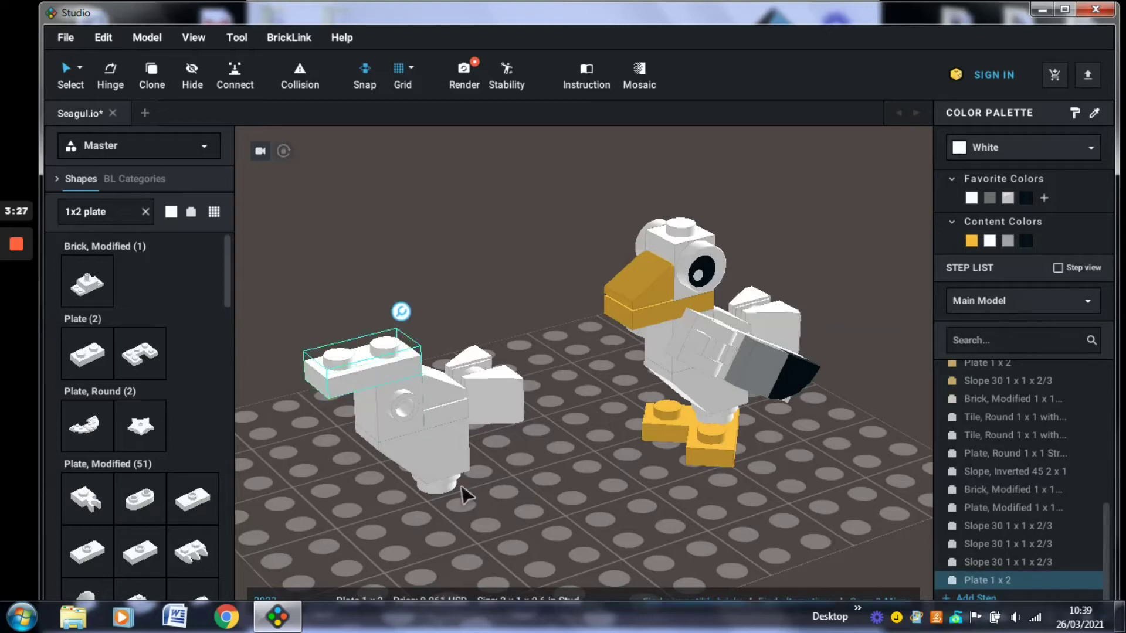
{"action": "left_click", "coordinate": [1090, 149]}
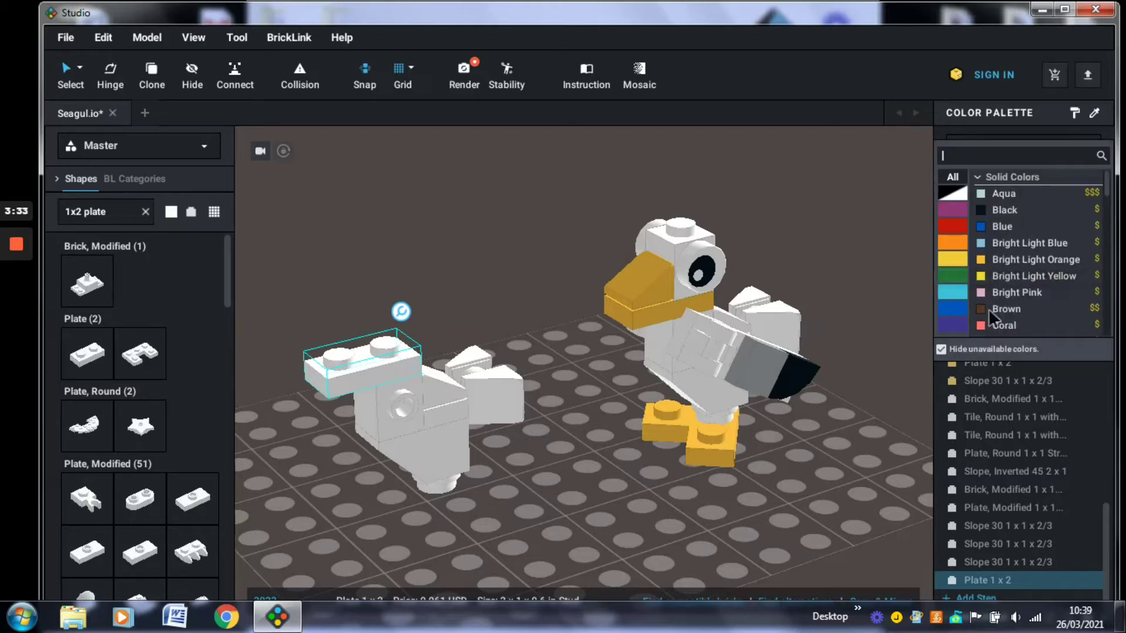
{"action": "left_click", "coordinate": [941, 348]}
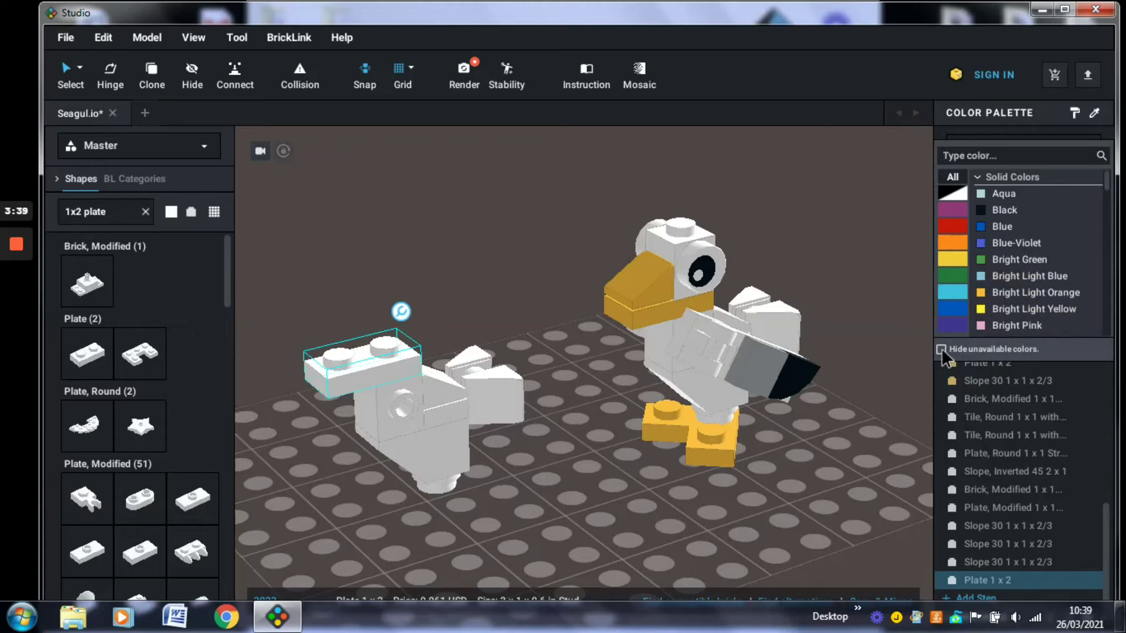
{"action": "left_click", "coordinate": [1001, 292]}
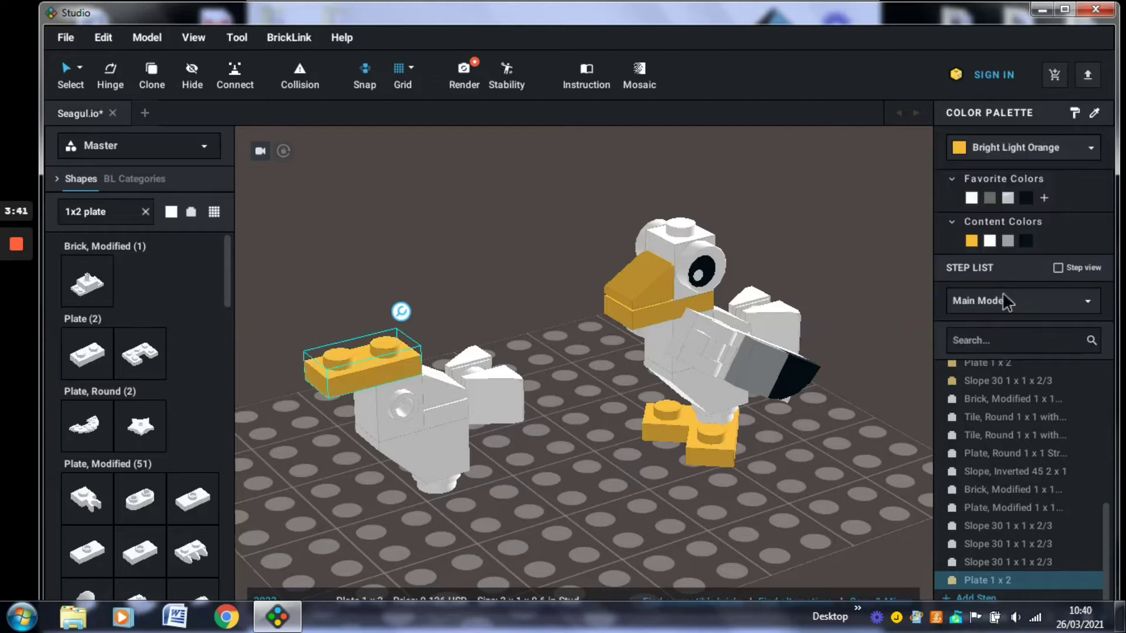
{"action": "left_click", "coordinate": [549, 486]}
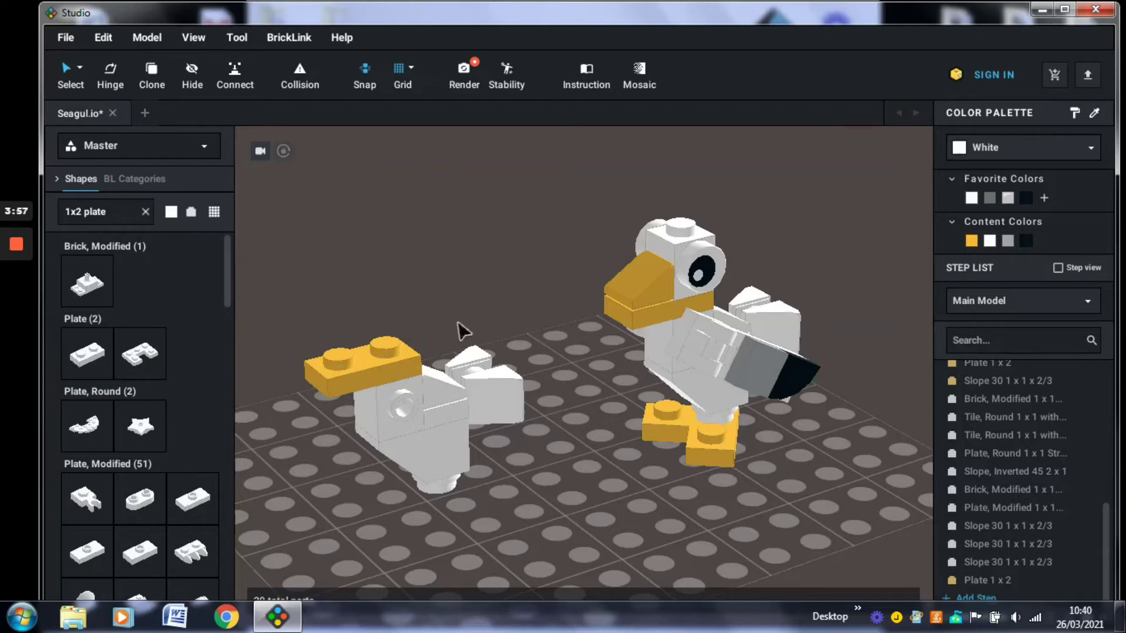
Step: Copy the body's white slope onto the front stud of the orange plate and color the copy Bright Light Orange
{"action": "left_click", "coordinate": [431, 398]}
{"action": "right_click", "coordinate": [444, 388]}
{"action": "left_click", "coordinate": [453, 398]}
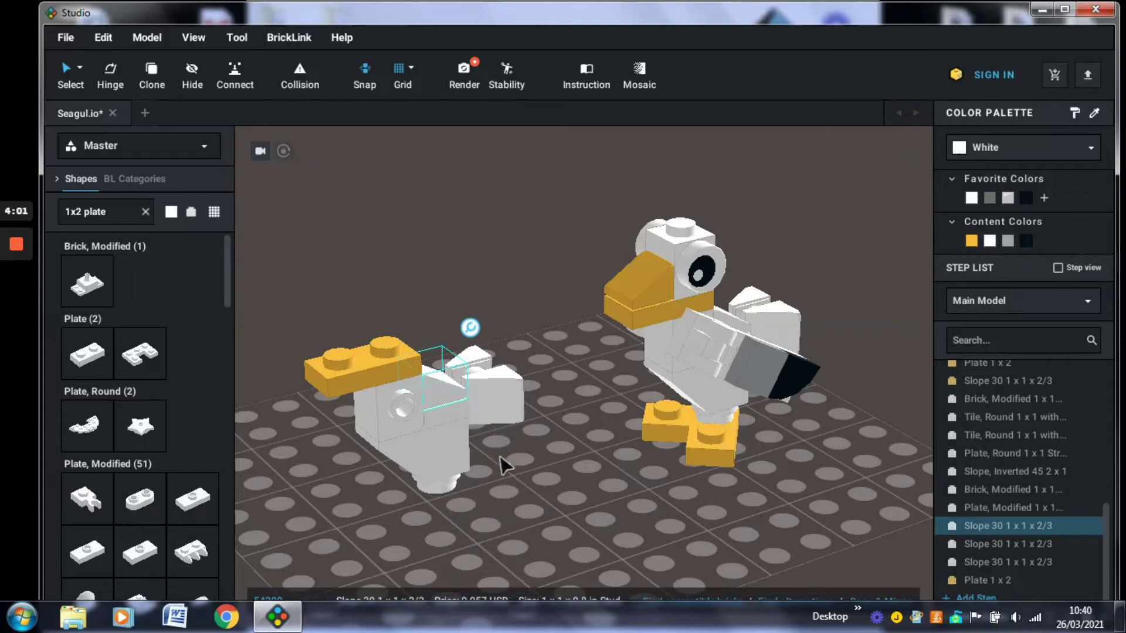
{"action": "right_click", "coordinate": [506, 466]}
{"action": "left_click", "coordinate": [536, 443]}
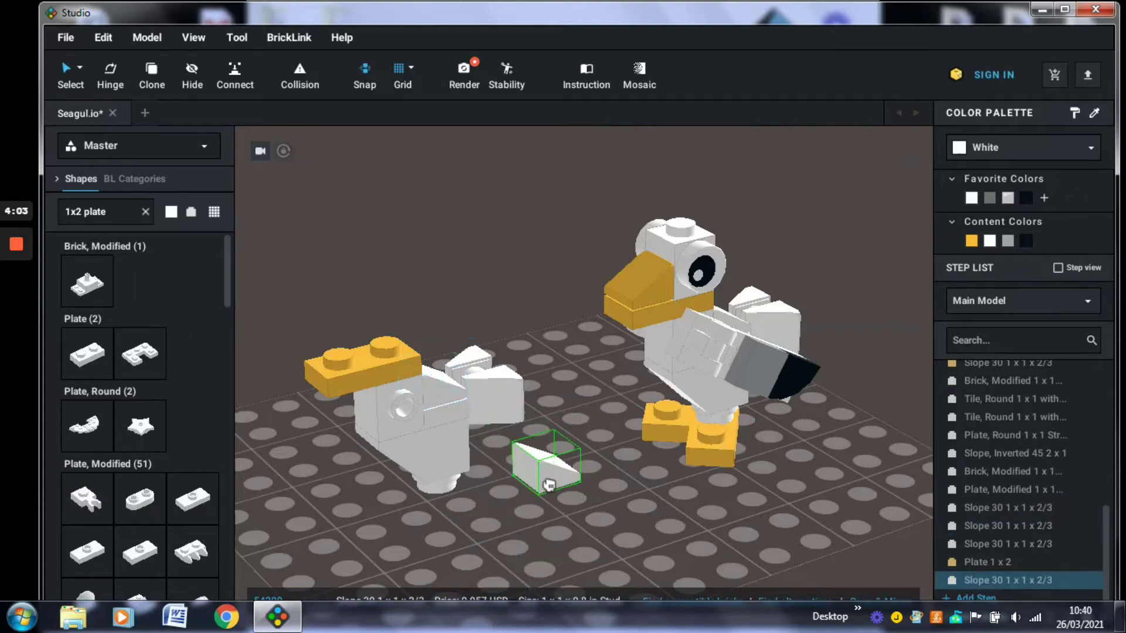
{"action": "left_click", "coordinate": [341, 353]}
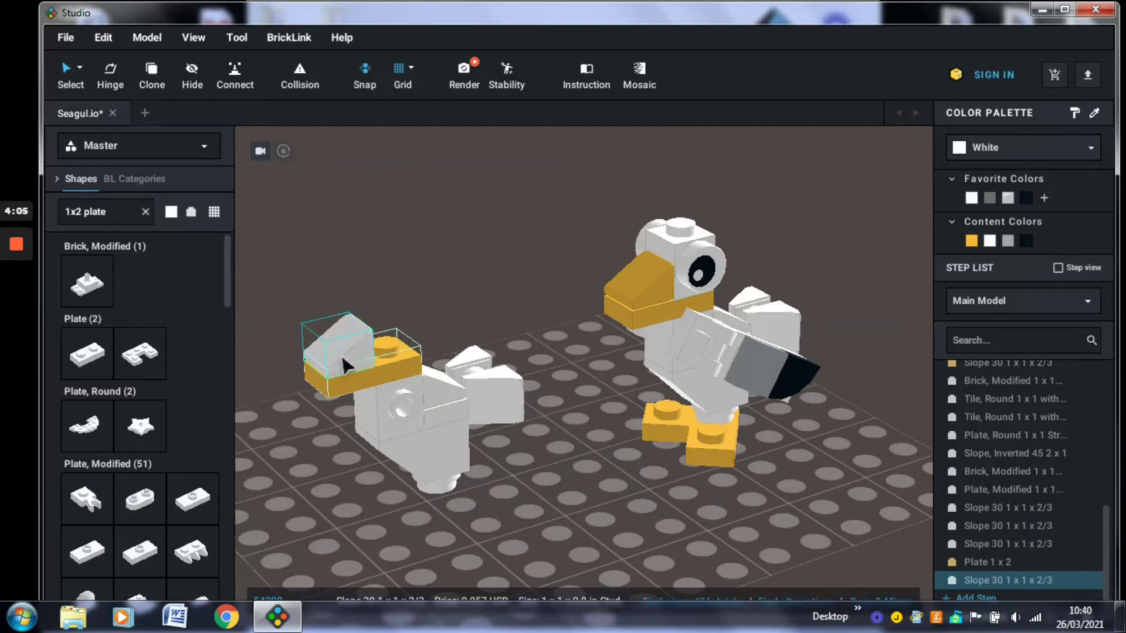
{"action": "left_click", "coordinate": [970, 241]}
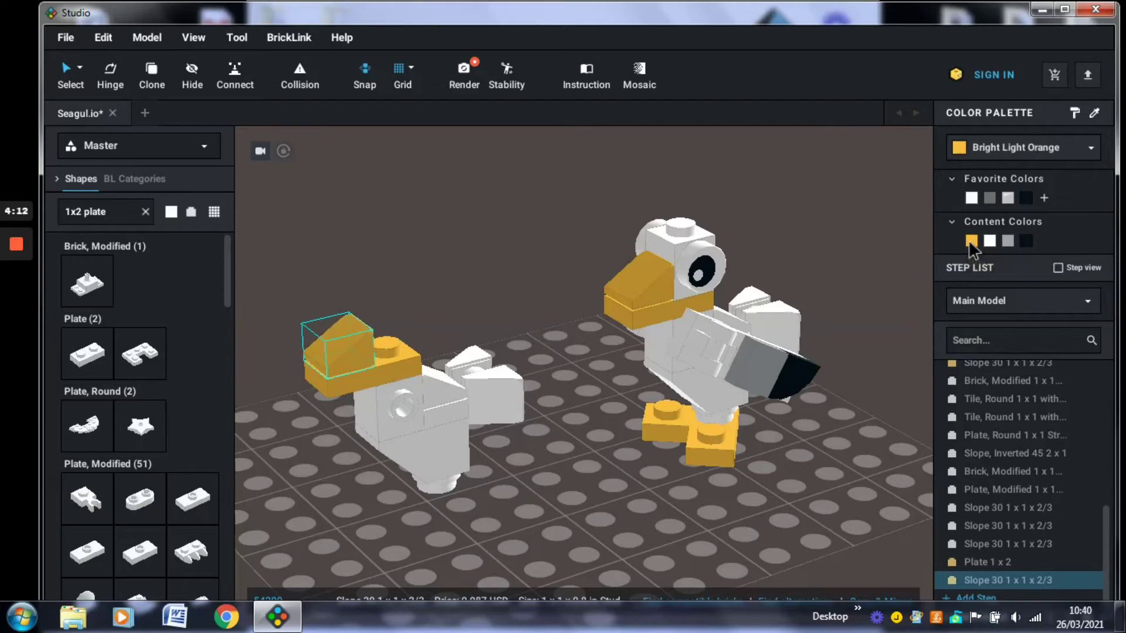
{"action": "left_click", "coordinate": [562, 503]}
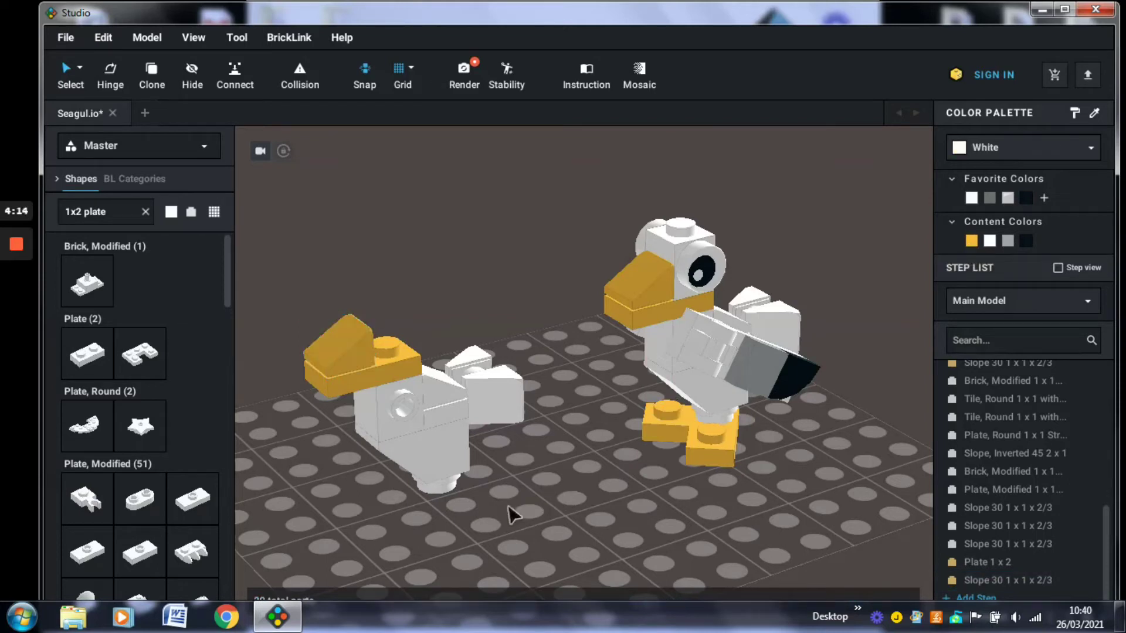
Step: Copy the Brick, Modified 1 x 1 with Studs on 2 Sides onto the orange plate's rear stud, behind the beak slope
{"action": "right_click", "coordinate": [380, 415]}
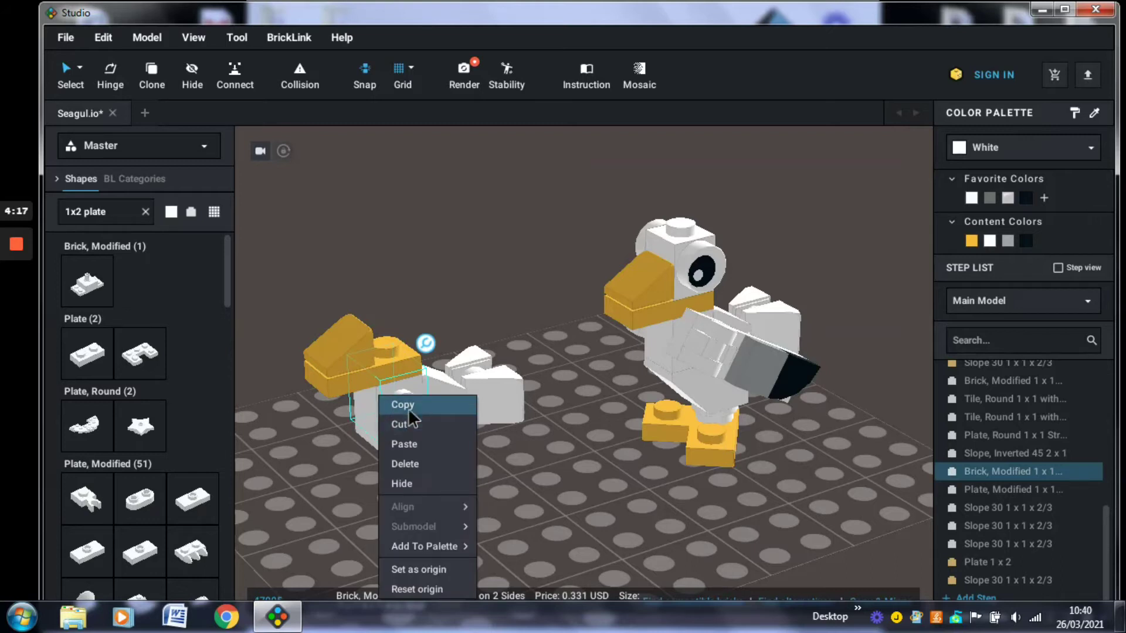
{"action": "left_click", "coordinate": [408, 408]}
{"action": "right_click", "coordinate": [525, 500]}
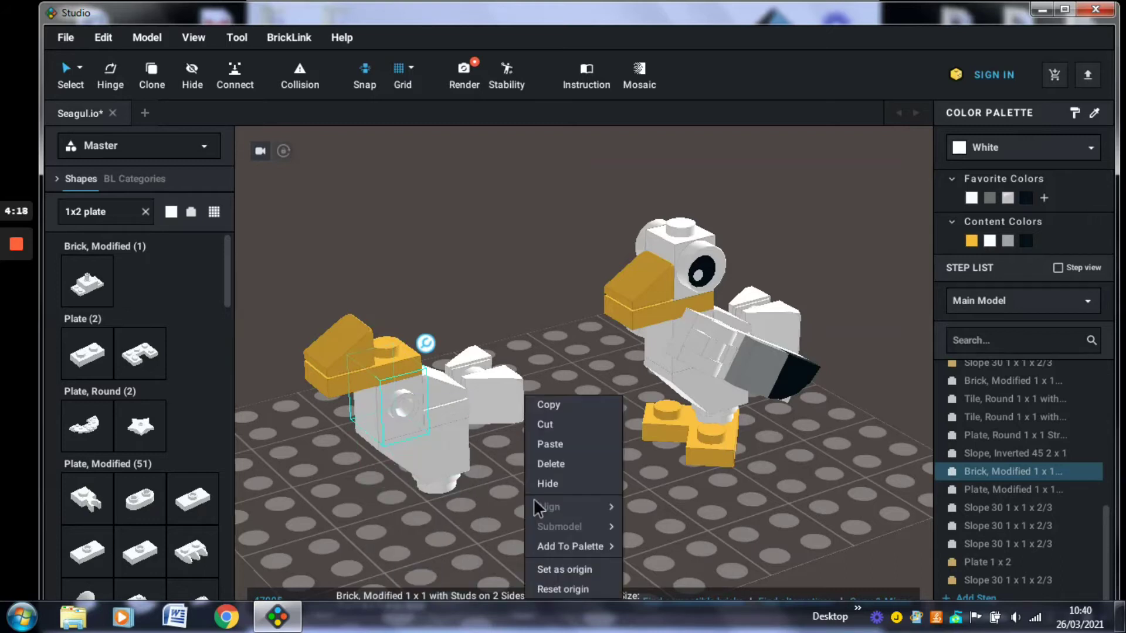
{"action": "left_click", "coordinate": [551, 443]}
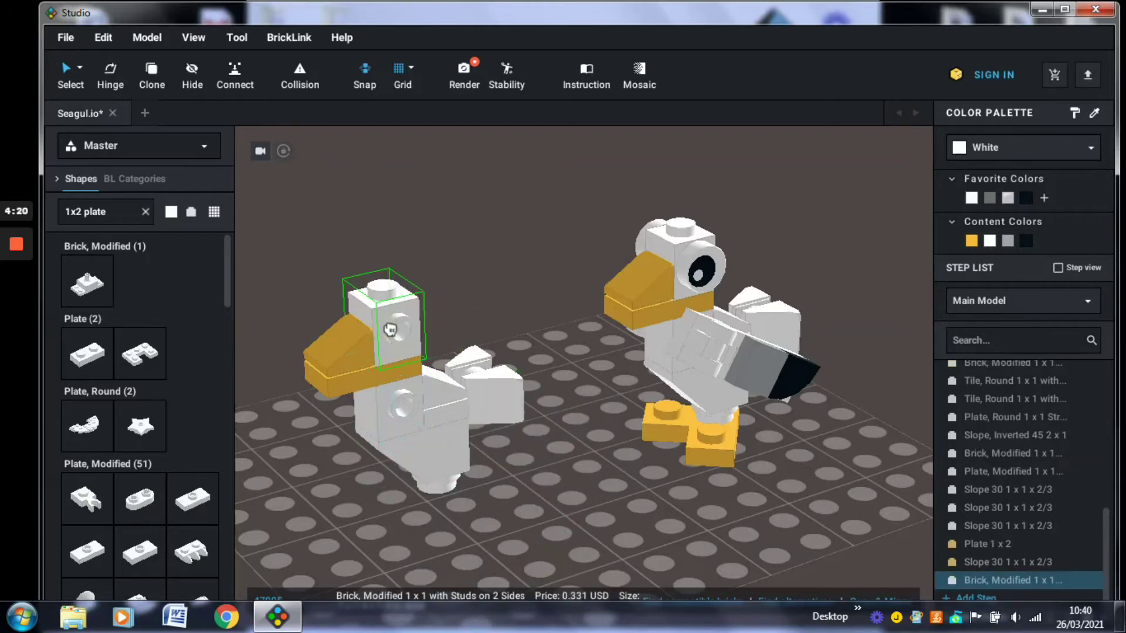
{"action": "left_click", "coordinate": [459, 308]}
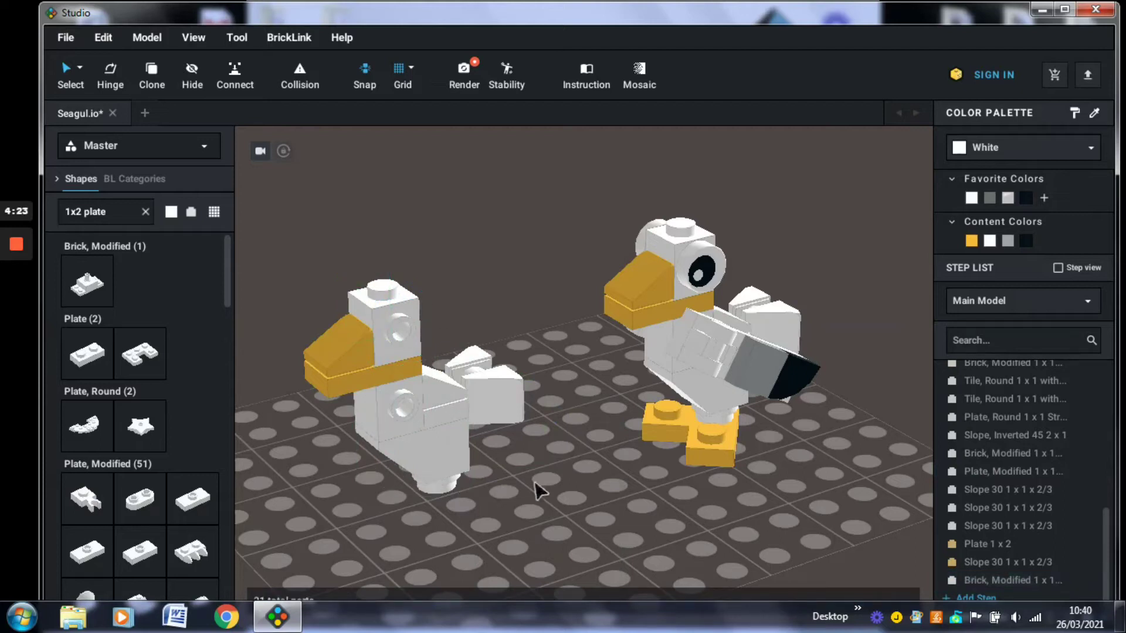
Step: Search the parts for "eye" and look through the results for an eye piece
{"action": "left_click", "coordinate": [711, 452]}
{"action": "key", "text": "BackSpace"}
{"action": "type", "text": "eye"}
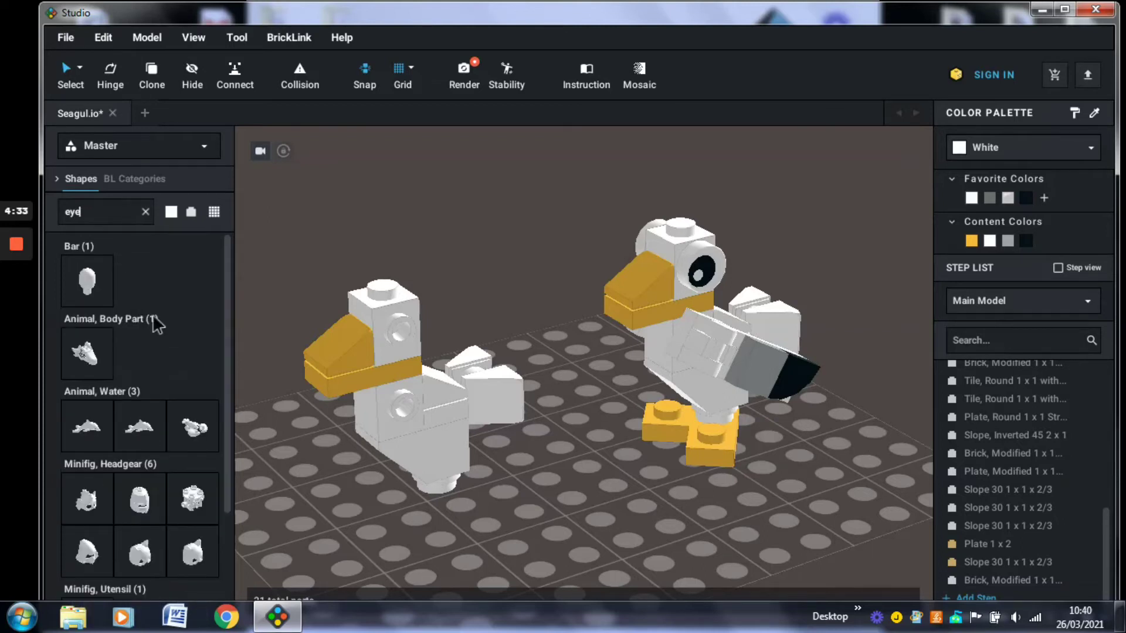
{"action": "left_click_drag", "start_coordinate": [228, 305], "coordinate": [224, 452]}
{"action": "scroll", "coordinate": [217, 352], "scroll_direction": "up", "scroll_amount": 5}
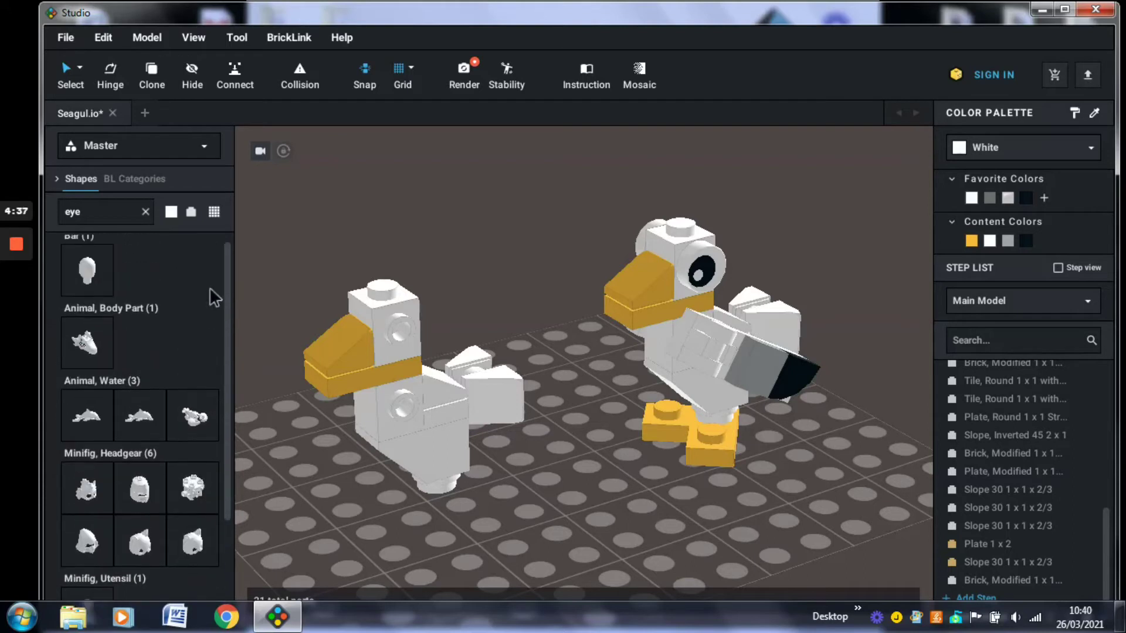
{"action": "left_click_drag", "start_coordinate": [229, 312], "coordinate": [214, 510]}
{"action": "scroll", "coordinate": [170, 495], "scroll_direction": "up", "scroll_amount": 3}
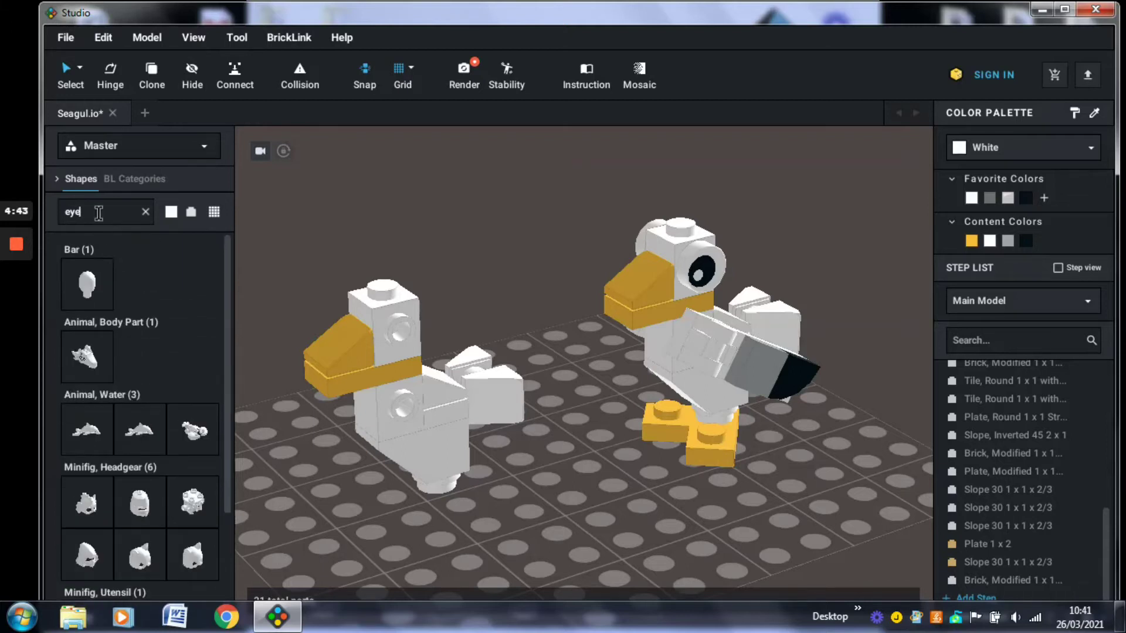
Step: Search the parts for "1x1 round tile" and include decorated parts in the results
{"action": "key", "text": "BackSpace"}
{"action": "key", "text": "BackSpace"}
{"action": "key", "text": "BackSpace"}
{"action": "type", "text": "1"}
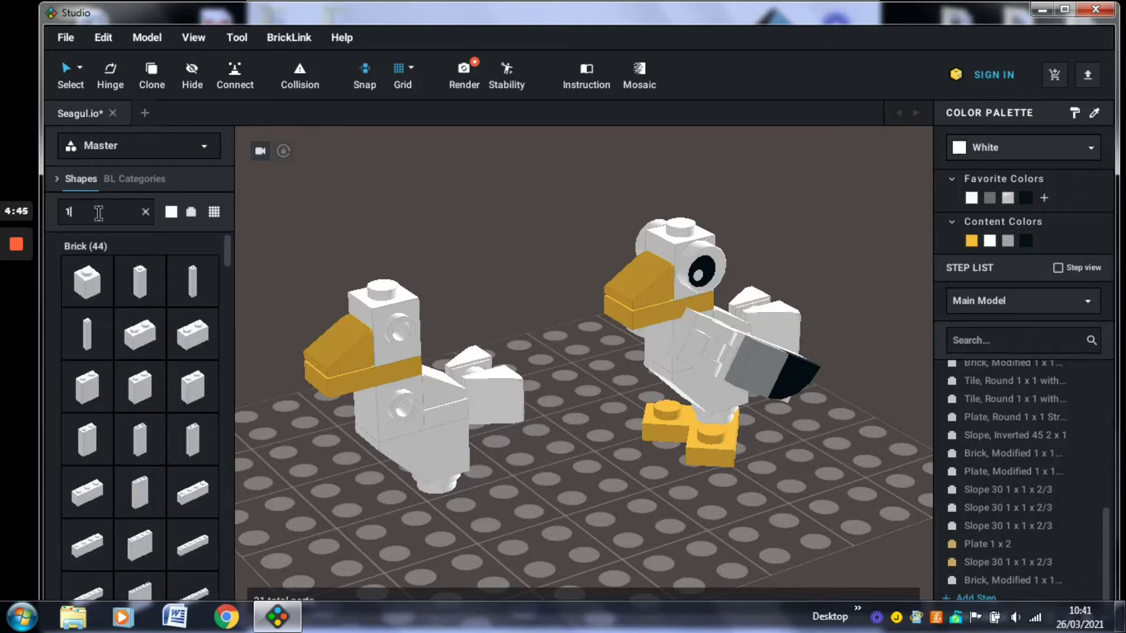
{"action": "type", "text": "x1 round tile"}
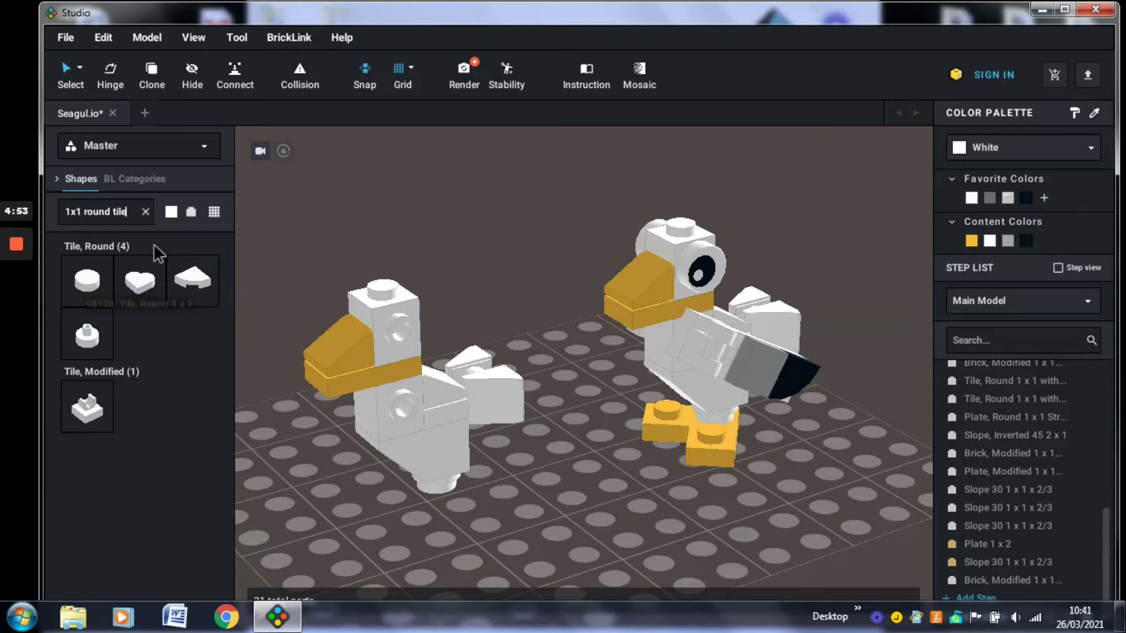
{"action": "left_click", "coordinate": [192, 214]}
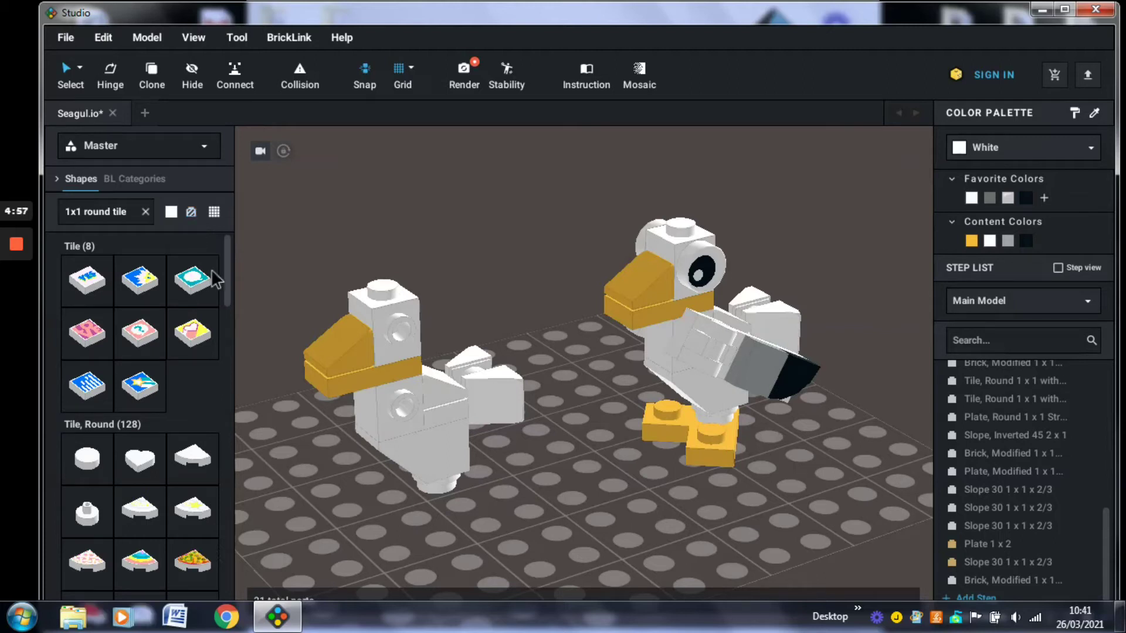
Step: Attach the Tile, Round 1 x 1 with Black Eye with Pupil Pattern to the near side stud of the head brick, rotated like the finished seagull's eye
{"action": "left_click_drag", "start_coordinate": [230, 281], "coordinate": [411, 339]}
{"action": "key", "text": "Down"}
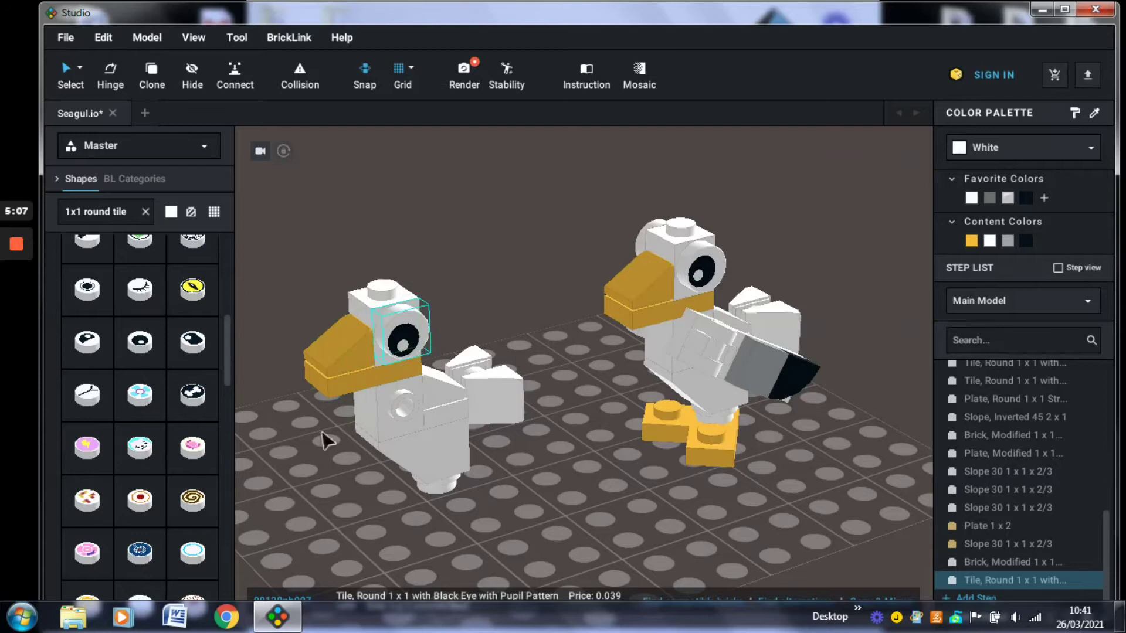
{"action": "left_click", "coordinate": [326, 490]}
Step: Attach a second round 1 x 1 eye tile to the stud on the opposite side of the head brick
{"action": "right_click_drag", "start_coordinate": [327, 503], "coordinate": [416, 504]}
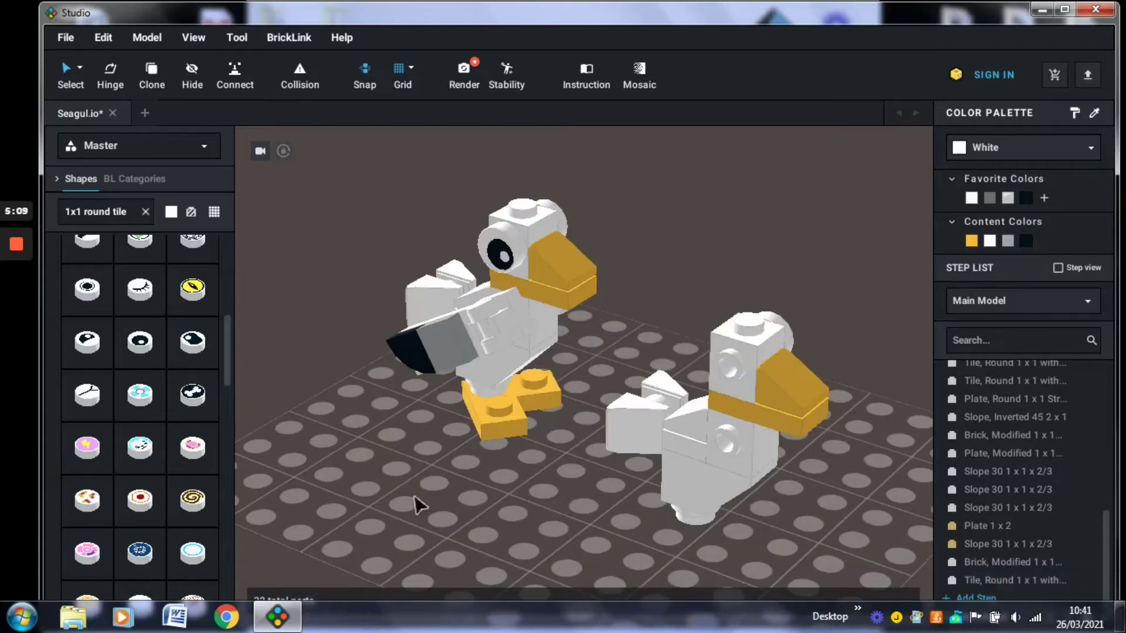
{"action": "left_click_drag", "start_coordinate": [198, 352], "coordinate": [737, 369]}
{"action": "left_click", "coordinate": [683, 342]}
{"action": "right_click_drag", "start_coordinate": [683, 341], "coordinate": [645, 301]}
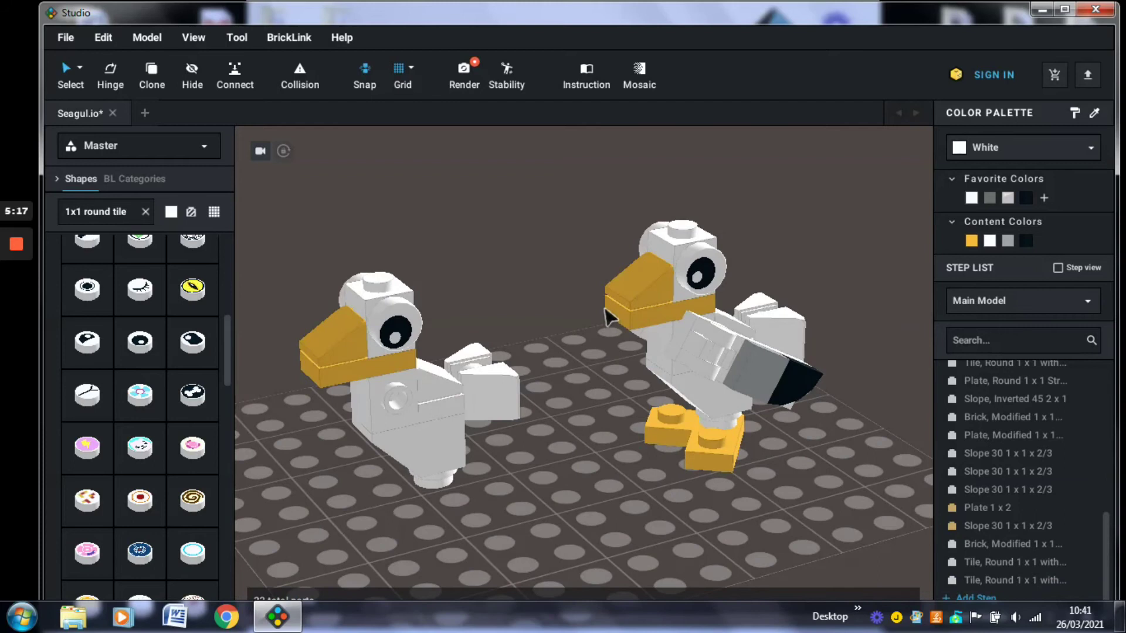
Step: Rotate the near-side eye tile on the new head until its pupil highlight matches the finished seagull's eye
{"action": "left_click", "coordinate": [396, 332]}
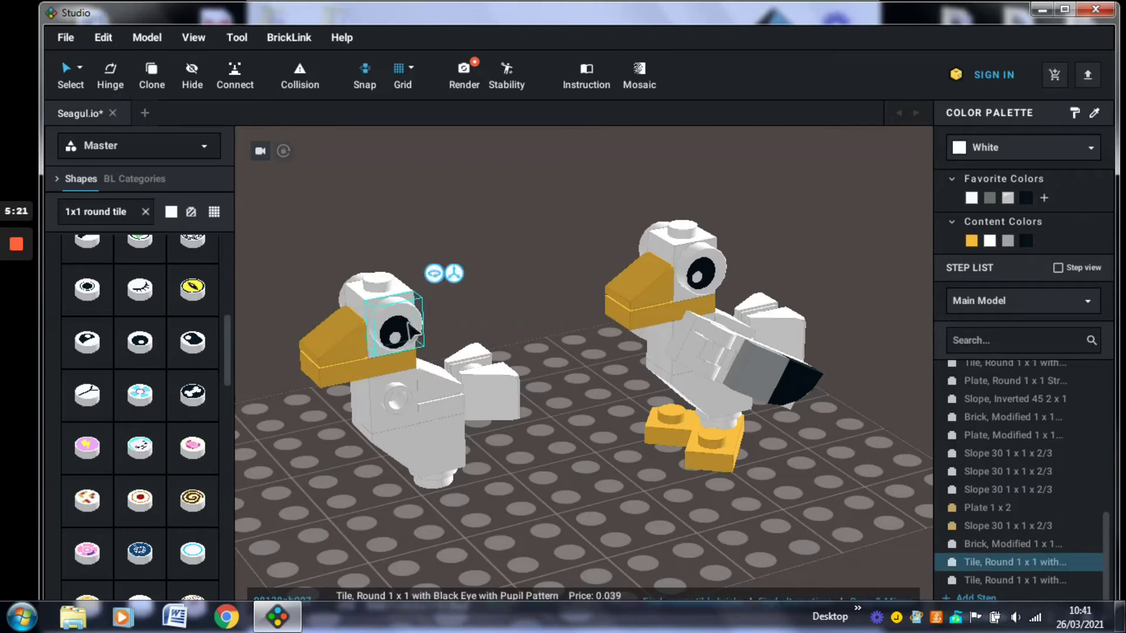
{"action": "left_click", "coordinate": [469, 330]}
{"action": "left_click", "coordinate": [402, 326]}
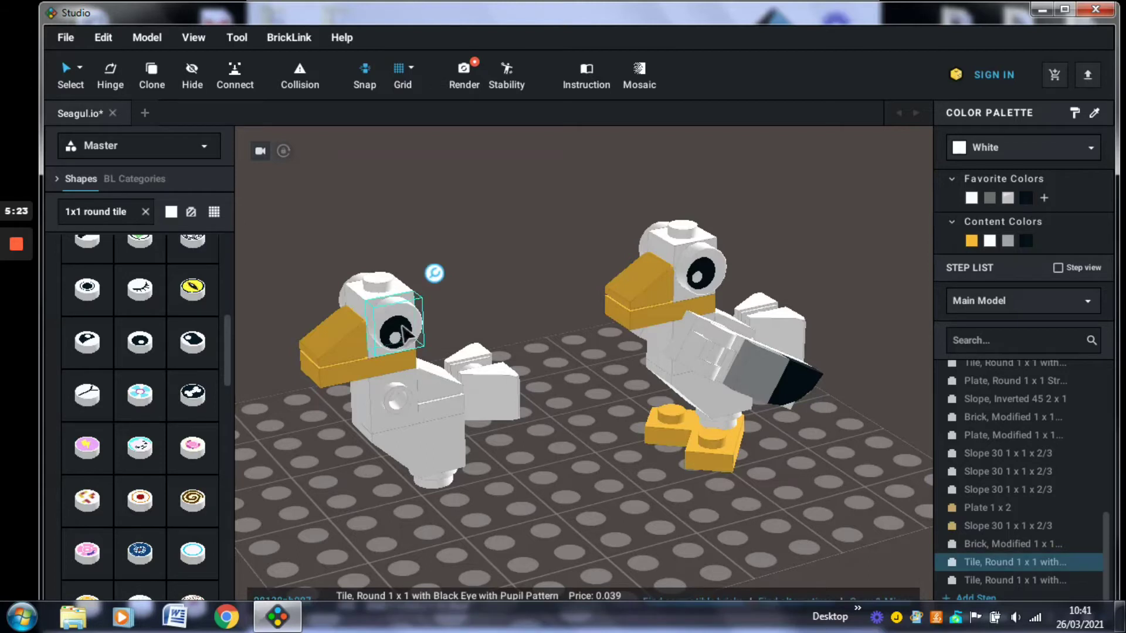
{"action": "left_click", "coordinate": [434, 274]}
{"action": "left_click_drag", "start_coordinate": [449, 305], "coordinate": [466, 399]}
{"action": "left_click", "coordinate": [535, 293]}
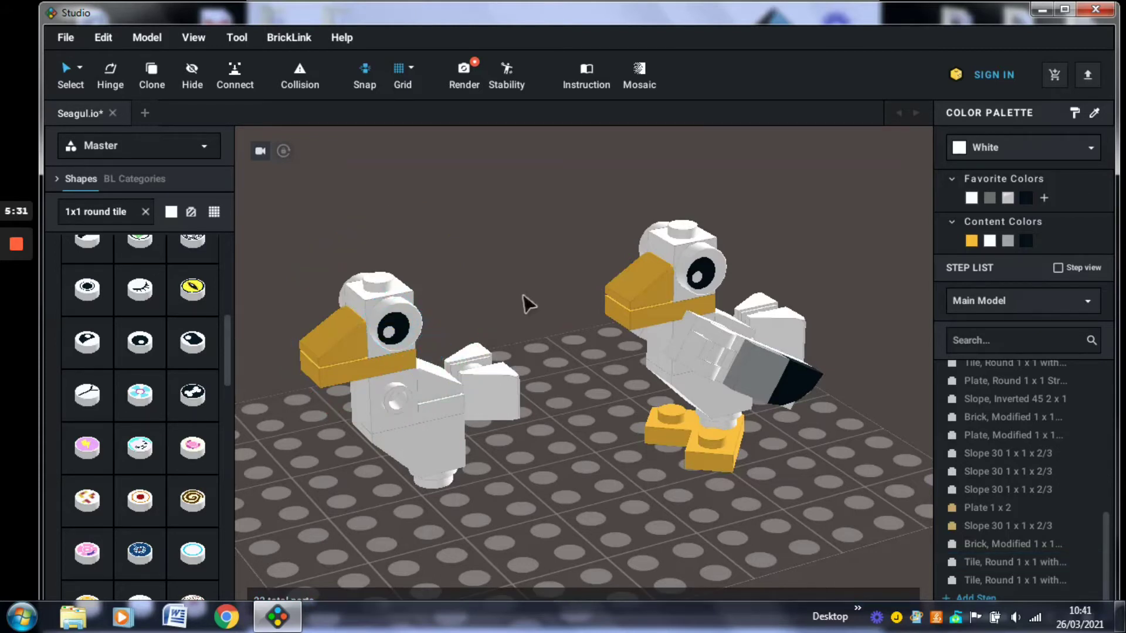
Step: Search the parts for "1x1 clip"
{"action": "right_click_drag", "start_coordinate": [520, 296], "coordinate": [523, 296]}
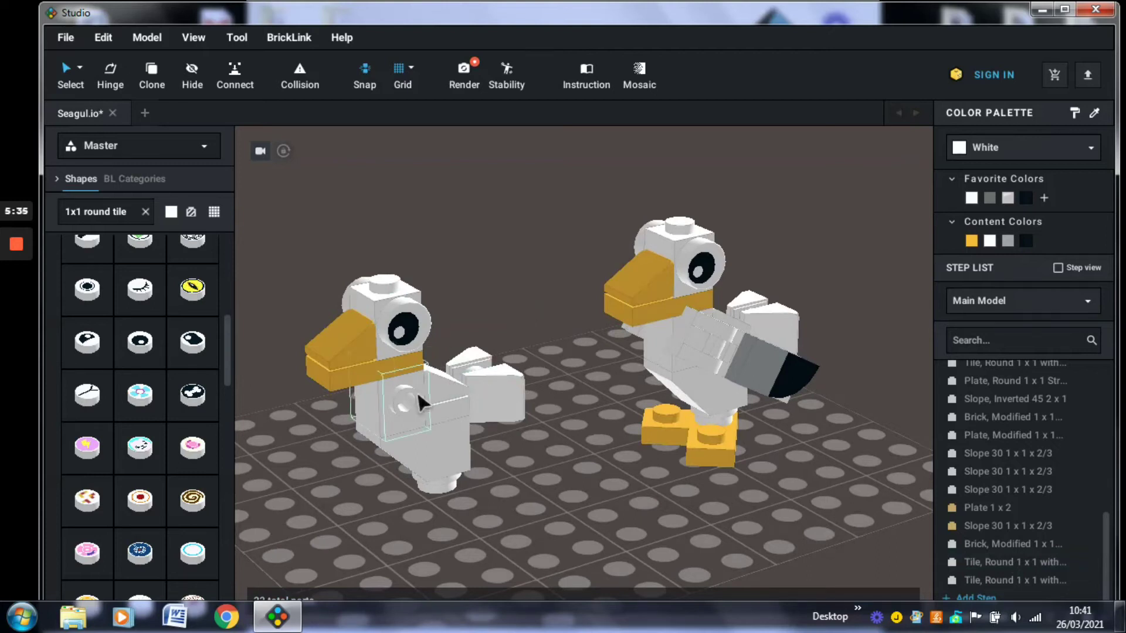
{"action": "left_click", "coordinate": [106, 205]}
{"action": "key", "text": "BackSpace"}
{"action": "key", "text": "BackSpace"}
{"action": "key", "text": "BackSpace"}
{"action": "key", "text": "BackSpace"}
{"action": "key", "text": "BackSpace"}
{"action": "key", "text": "BackSpace"}
{"action": "key", "text": "BackSpace"}
{"action": "key", "text": "BackSpace"}
{"action": "key", "text": "BackSpace"}
{"action": "key", "text": "BackSpace"}
{"action": "key", "text": "BackSpace"}
{"action": "key", "text": "BackSpace"}
{"action": "key", "text": "BackSpace"}
{"action": "key", "text": "BackSpace"}
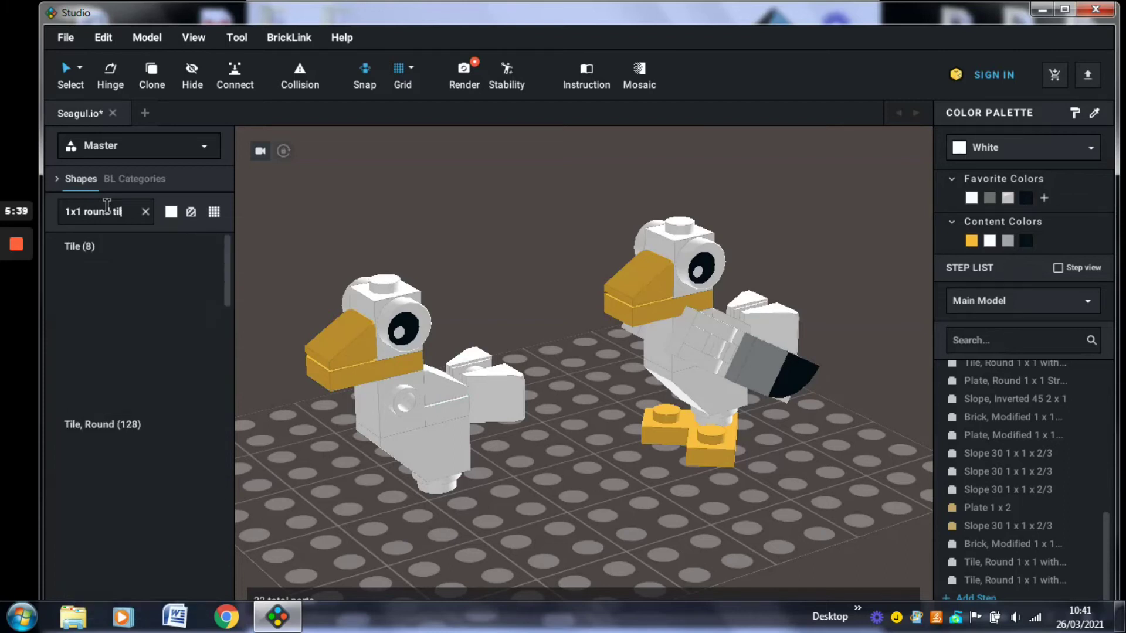
{"action": "type", "text": "1x1"}
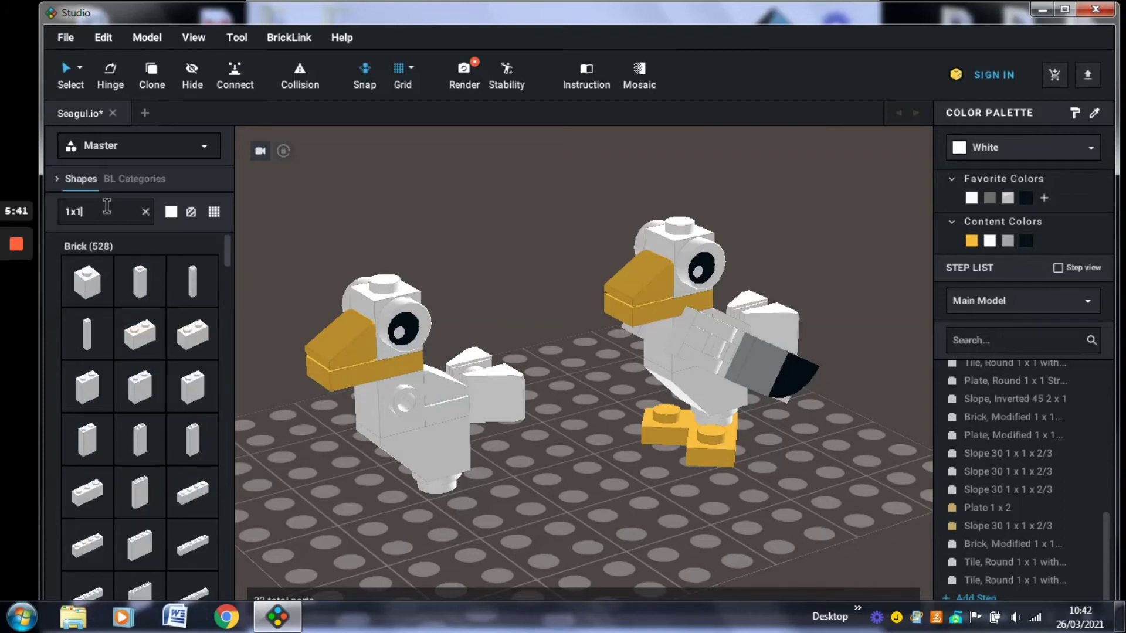
{"action": "type", "text": " d"}
{"action": "type", "text": "ip"}
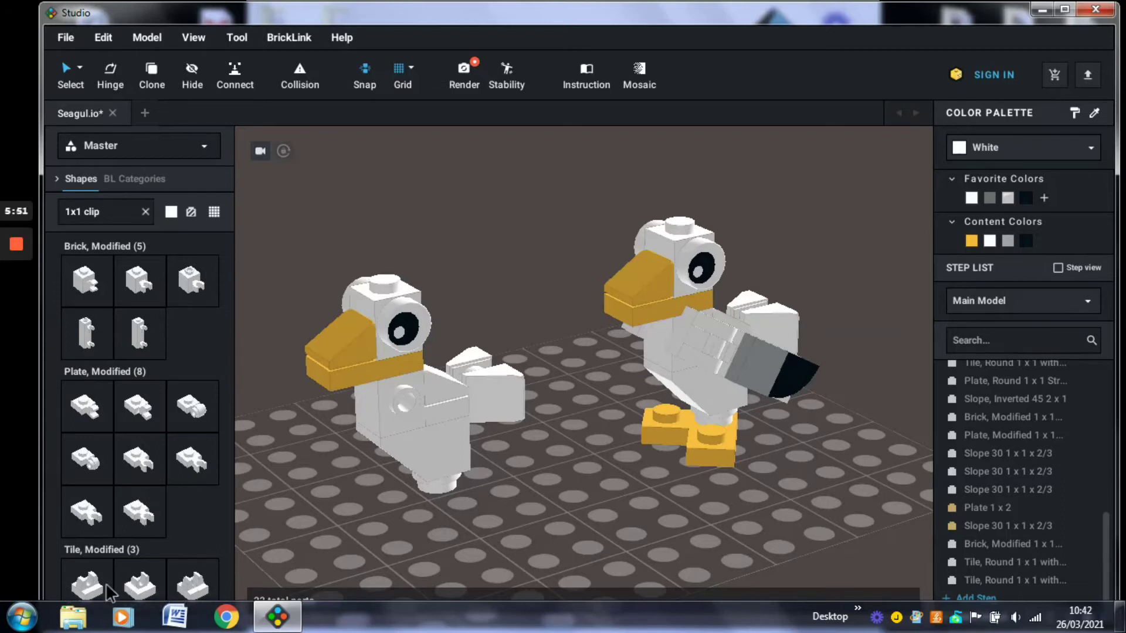
Step: Place a white Tile, Modified 1 x 1 with Clip - Rounded Edges beside the seagull and hide unavailable colors in the color list
{"action": "left_click_drag", "start_coordinate": [139, 588], "coordinate": [537, 532]}
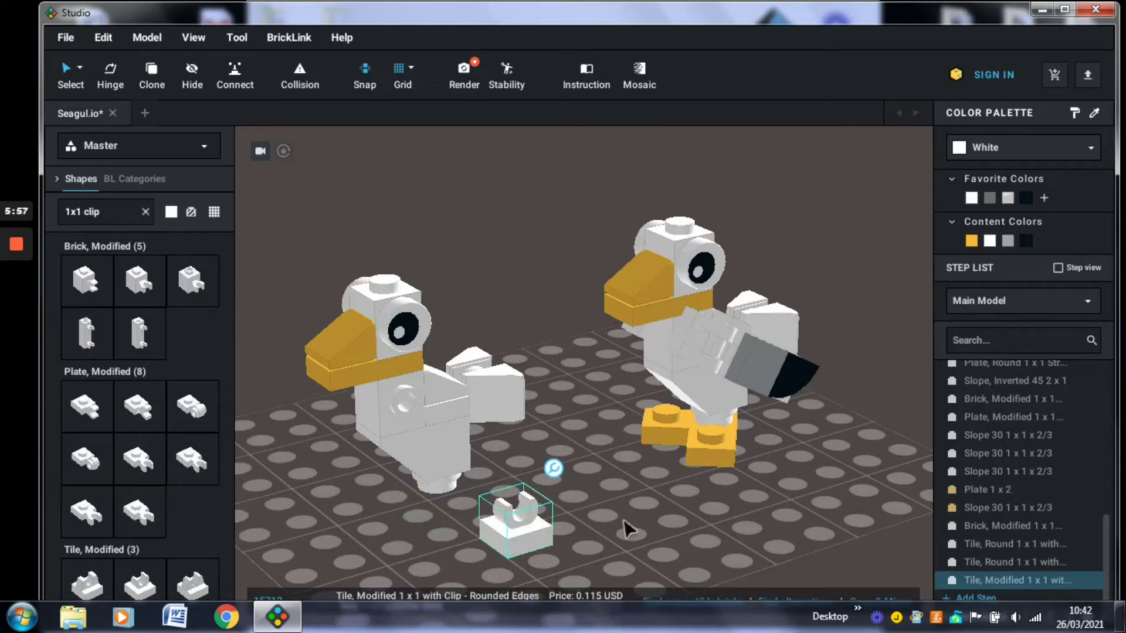
{"action": "left_click", "coordinate": [1091, 149]}
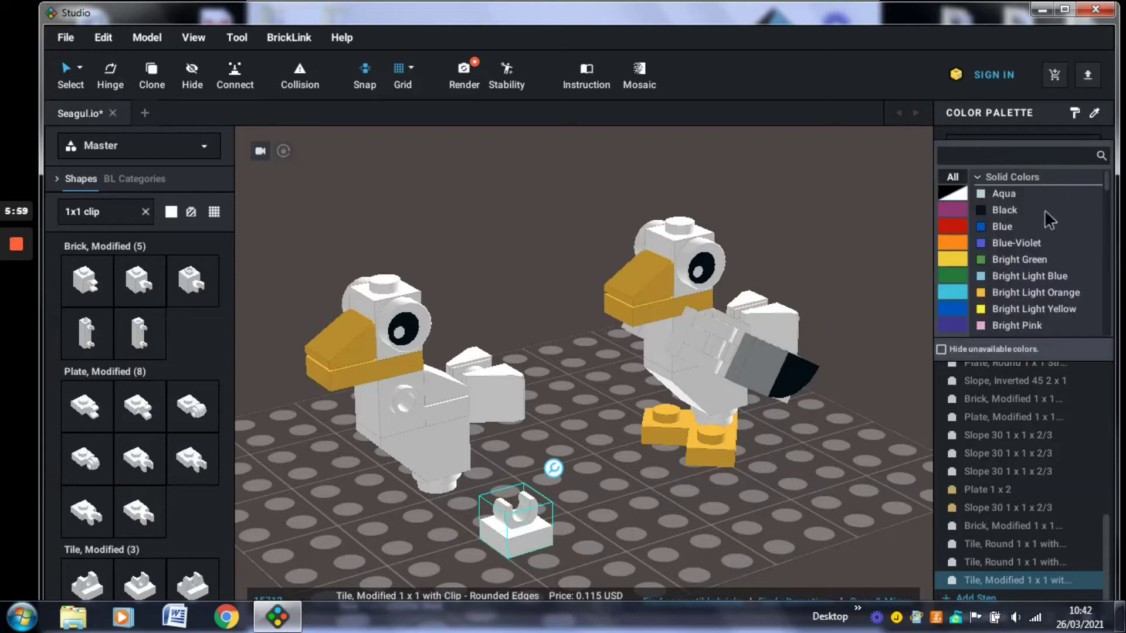
{"action": "left_click", "coordinate": [941, 350]}
{"action": "scroll", "coordinate": [1039, 262], "scroll_direction": "down", "scroll_amount": 5}
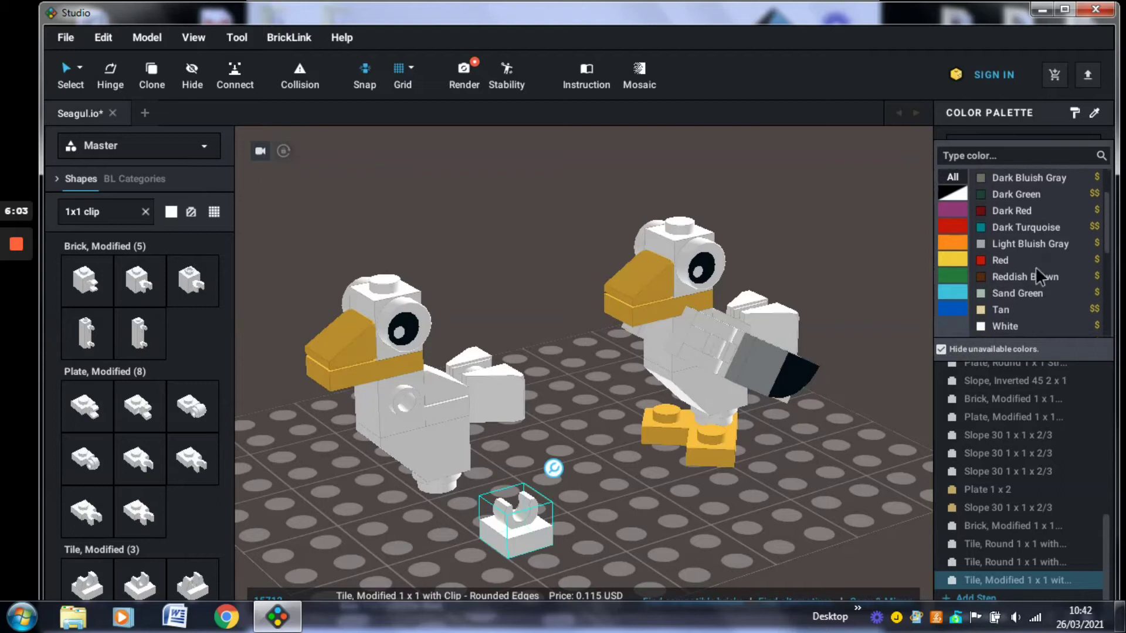
{"action": "left_click", "coordinate": [1000, 285]}
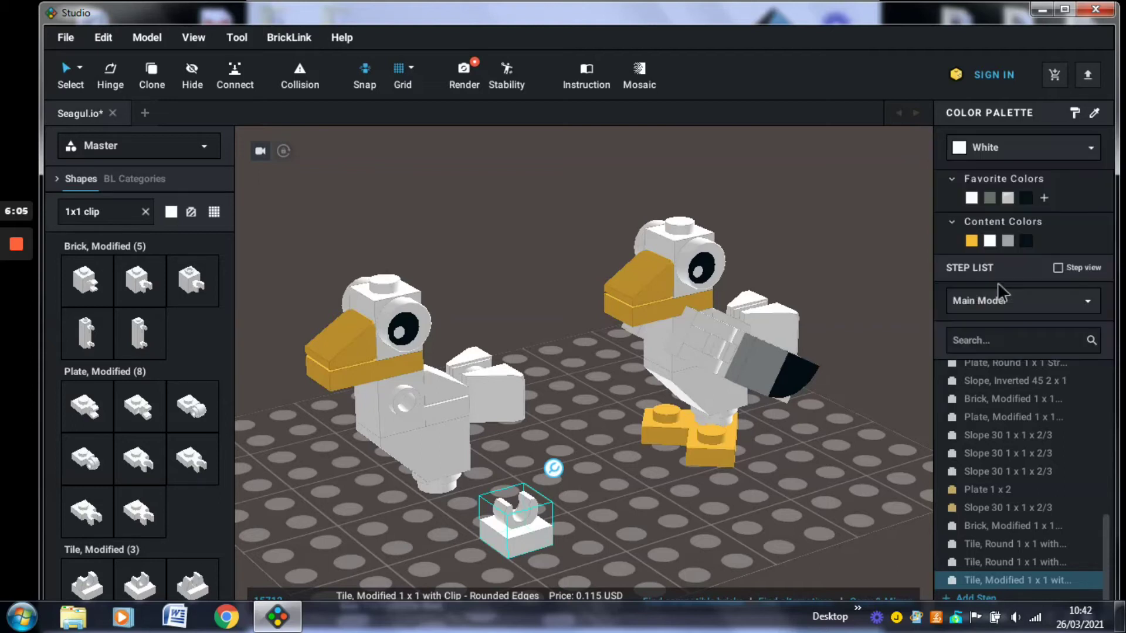
{"action": "left_click", "coordinate": [588, 537]}
Step: Turn the clip tile upright and attach it to the stud on the near side of the new seagull's body
{"action": "left_click", "coordinate": [535, 538]}
{"action": "key", "text": "Down"}
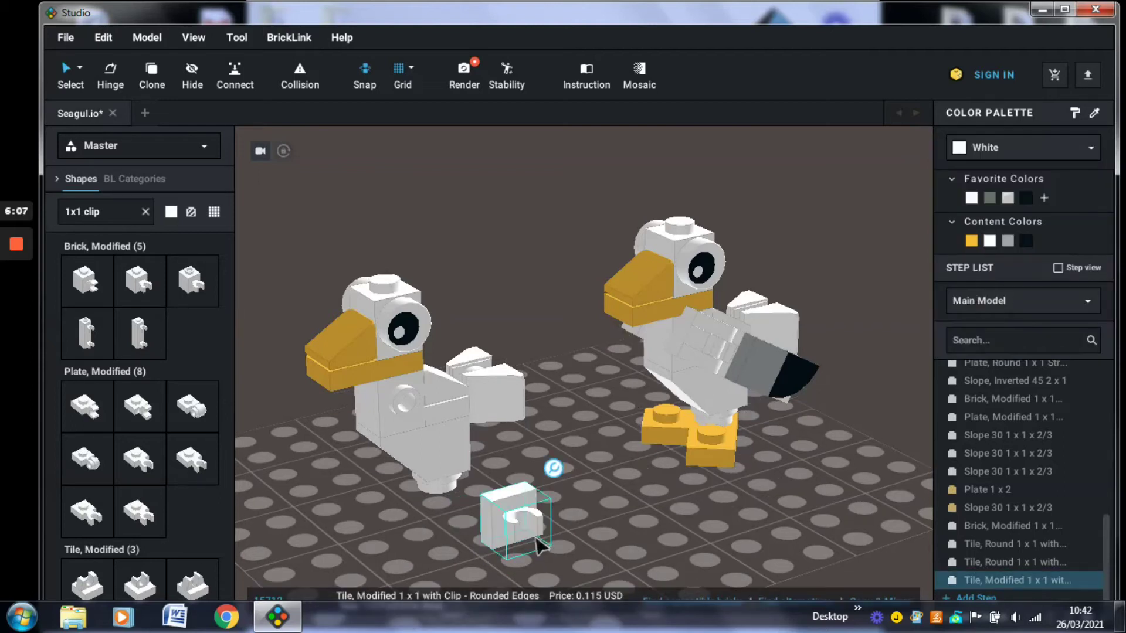
{"action": "left_click_drag", "start_coordinate": [535, 543], "coordinate": [420, 411]}
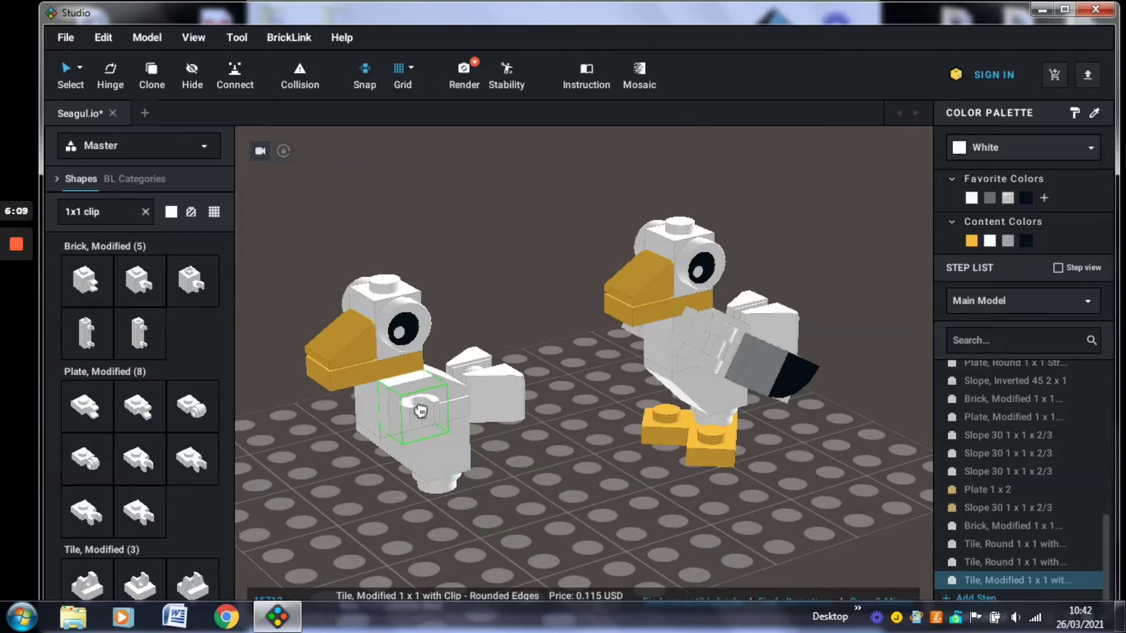
{"action": "left_click", "coordinate": [377, 515]}
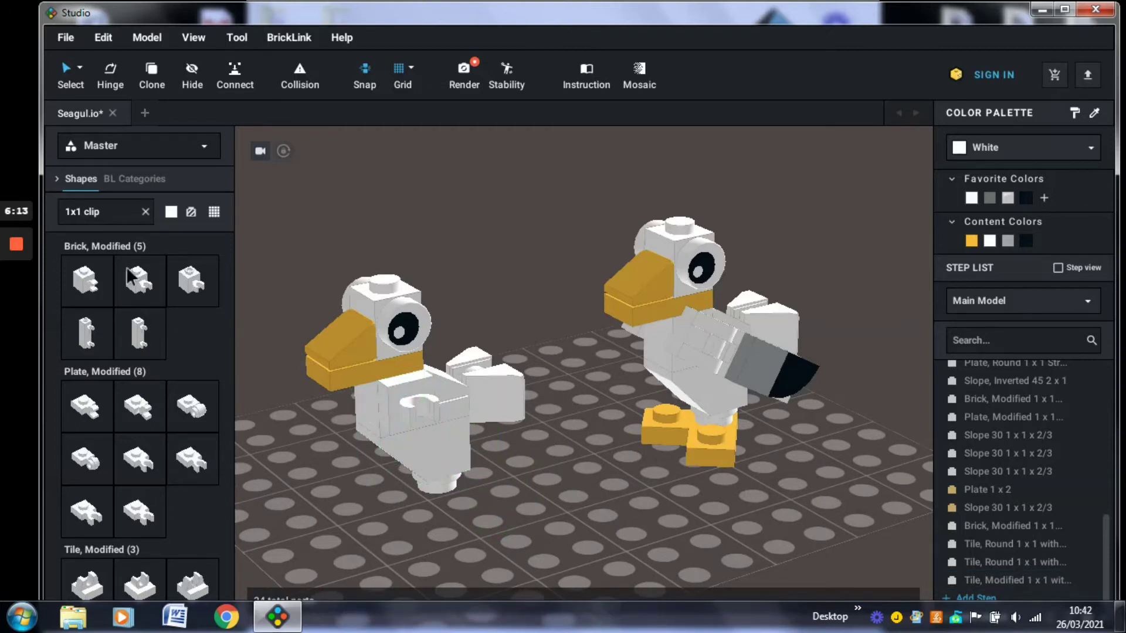
Step: Search the parts for "1x2 plate mod"
{"action": "left_click", "coordinate": [118, 212]}
{"action": "type", "text": "1"}
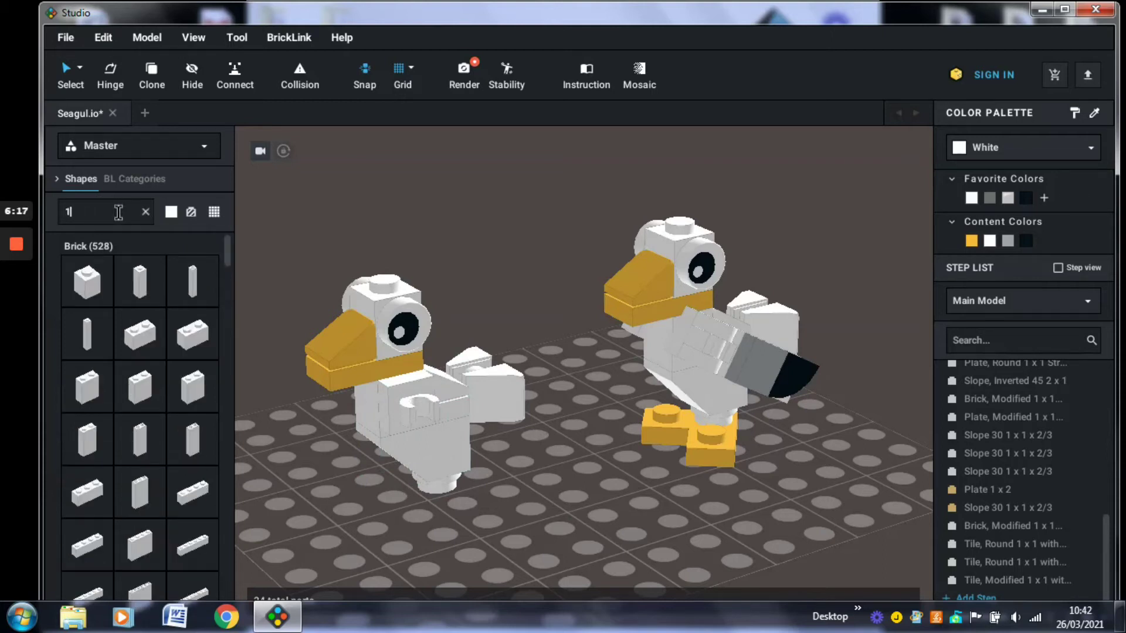
{"action": "type", "text": "x2 pl"}
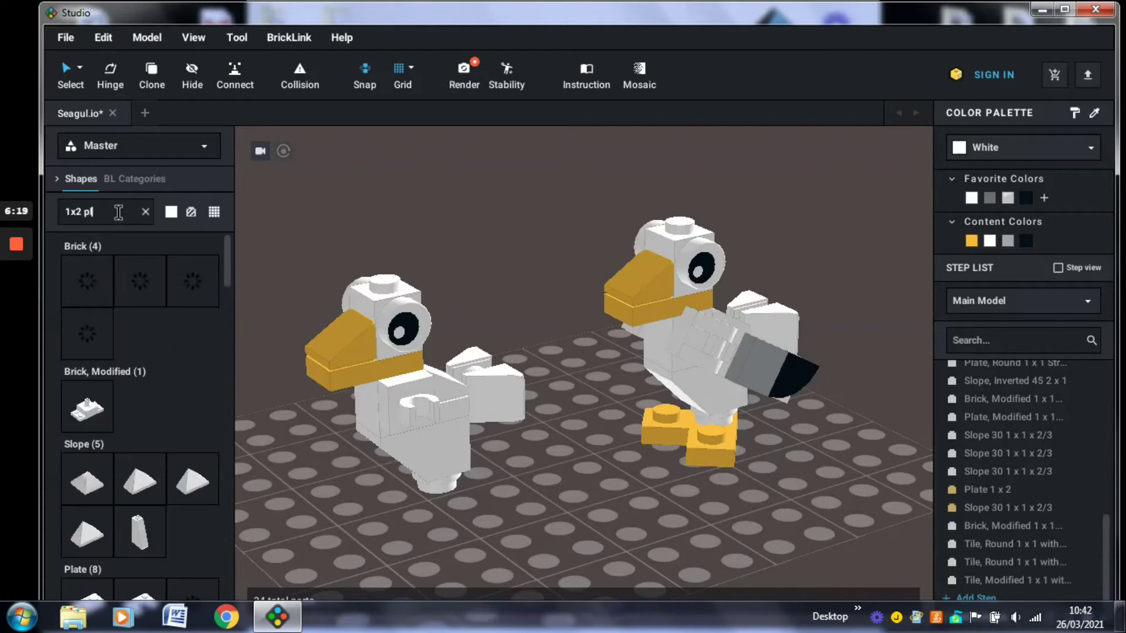
{"action": "type", "text": "ate mod"}
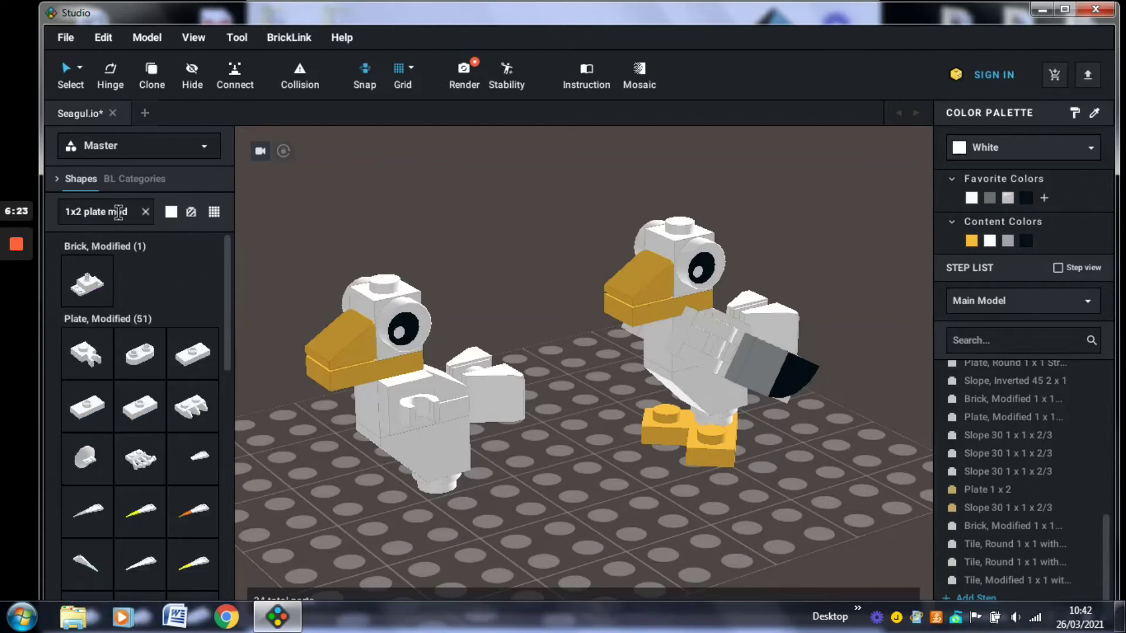
Step: Attach a white Plate, Modified 1 x 2 with an end handle to the body's clip, extending toward the tail as the wing base
{"action": "scroll", "coordinate": [138, 346], "scroll_direction": "down", "scroll_amount": 4}
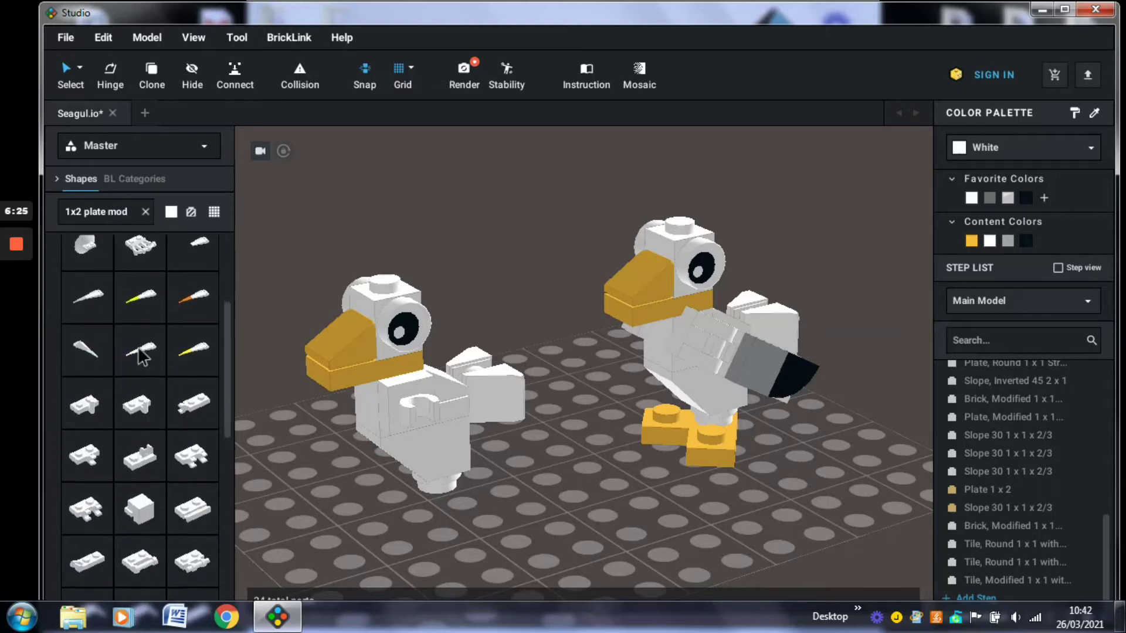
{"action": "scroll", "coordinate": [141, 356], "scroll_direction": "down", "scroll_amount": 4}
{"action": "left_click_drag", "start_coordinate": [88, 440], "coordinate": [471, 414]}
{"action": "left_click", "coordinate": [562, 563]}
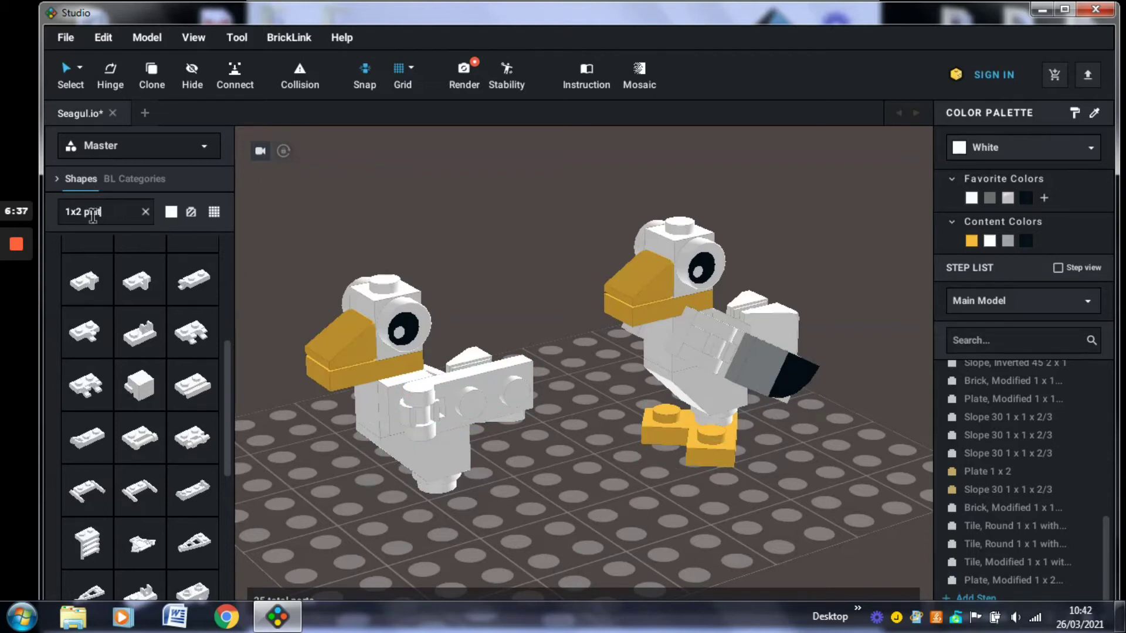
Step: Search the parts for "1x1 tile"
{"action": "key", "text": "BackSpace"}
{"action": "key", "text": "BackSpace"}
{"action": "key", "text": "BackSpace"}
{"action": "key", "text": "BackSpace"}
{"action": "key", "text": "BackSpace"}
{"action": "key", "text": "BackSpace"}
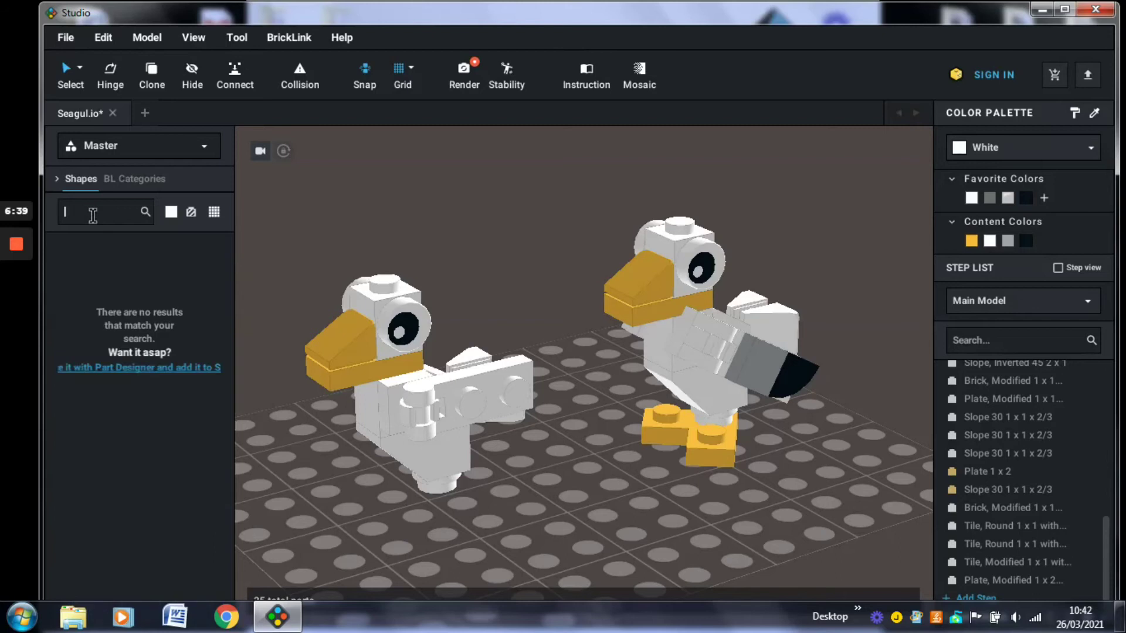
{"action": "type", "text": "1x1 tile"}
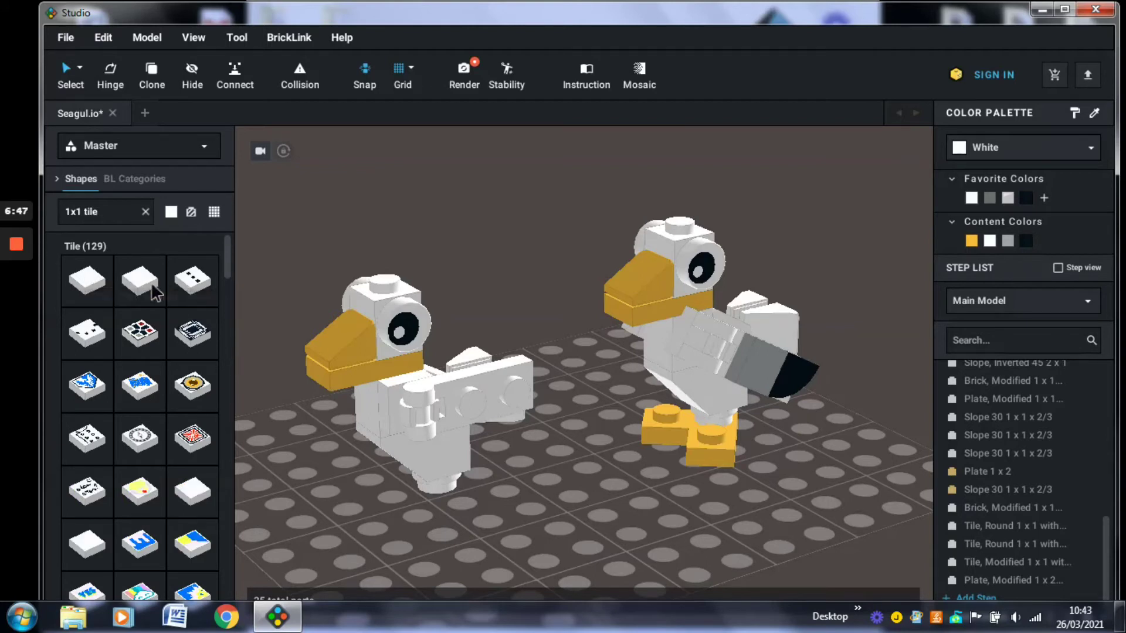
Step: Attach a Tile 1 x 1 with Groove to the wing plate's inner stud and color it gray
{"action": "left_click_drag", "start_coordinate": [92, 283], "coordinate": [461, 402]}
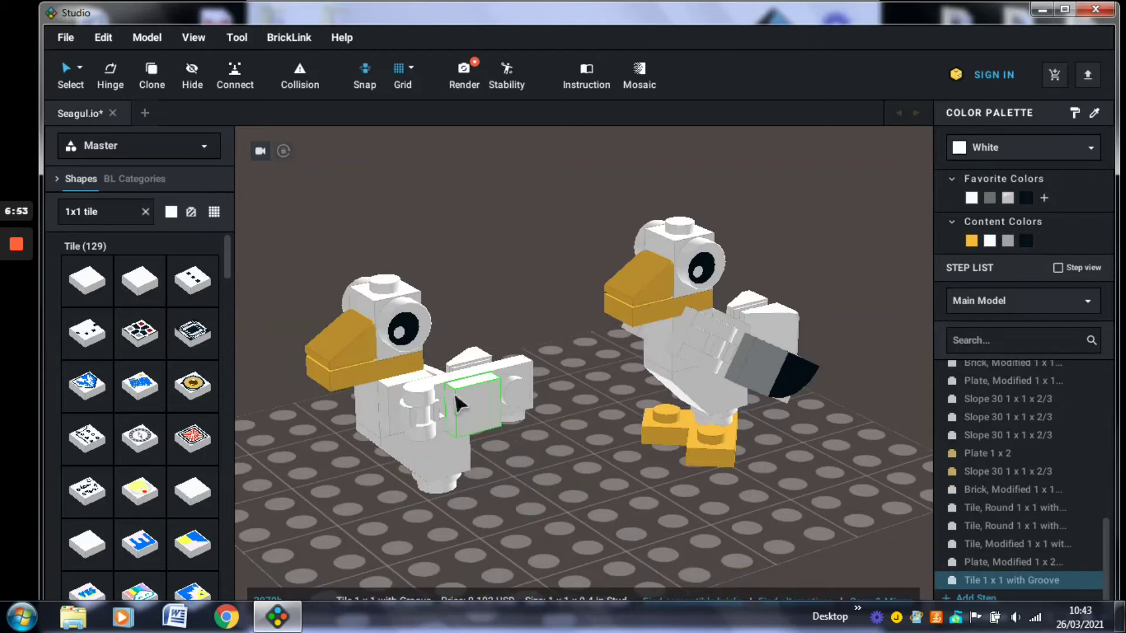
{"action": "left_click", "coordinate": [1008, 241]}
{"action": "left_click", "coordinate": [577, 516]}
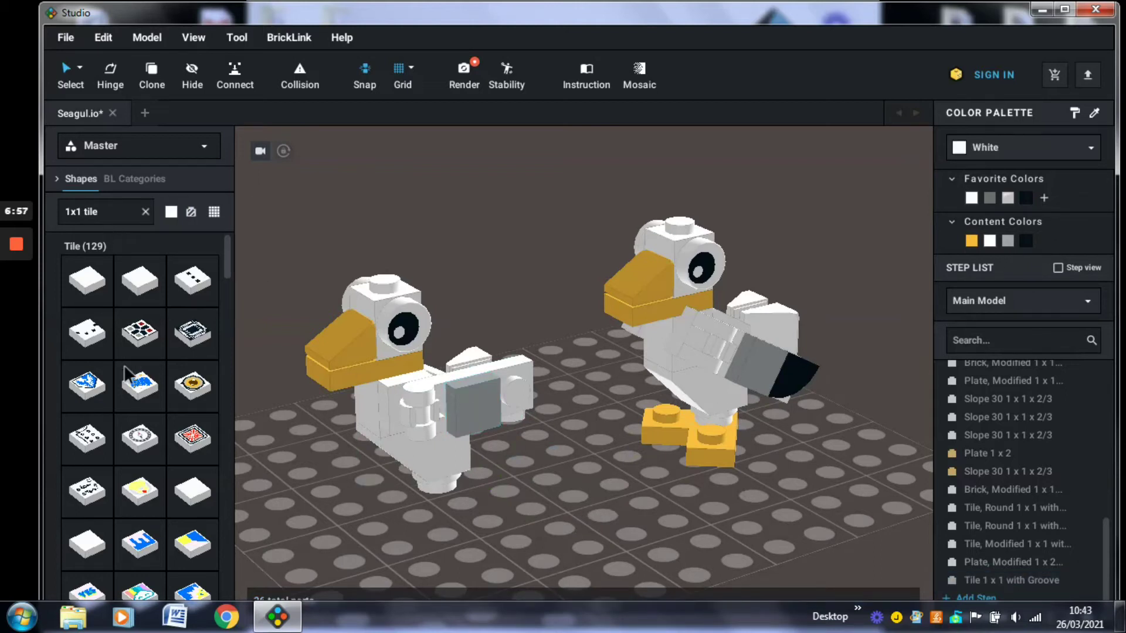
Step: Exclude decorated parts from the results, attach a Tile, Round 1 x 1 Quarter to the wing's outer stud and color it Black
{"action": "scroll", "coordinate": [141, 240], "scroll_direction": "down", "scroll_amount": 2}
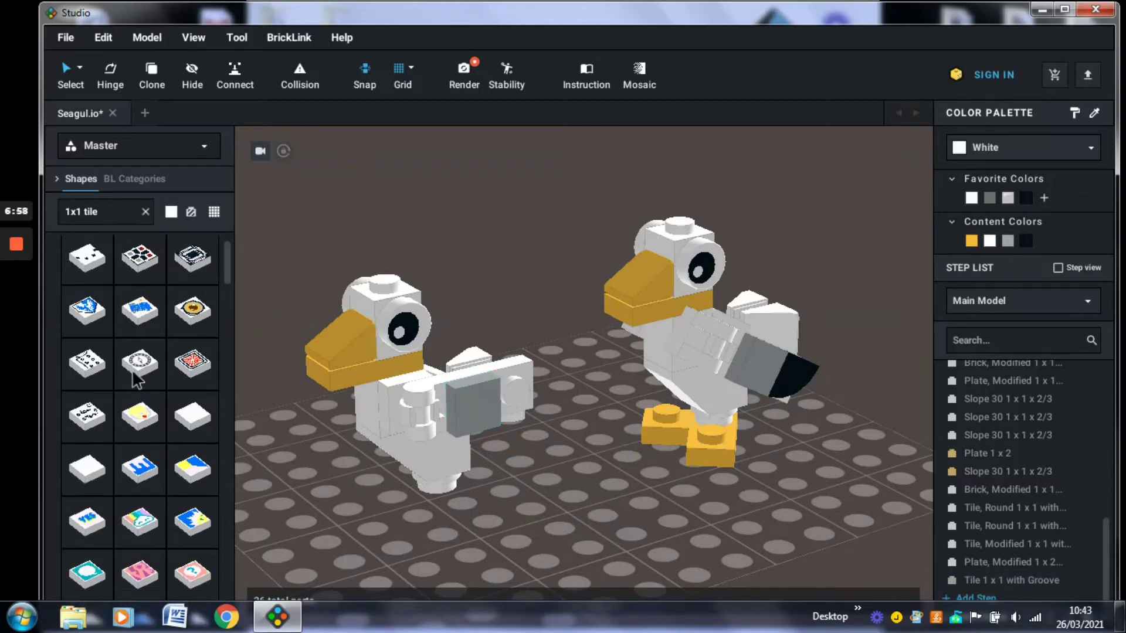
{"action": "left_click", "coordinate": [192, 212]}
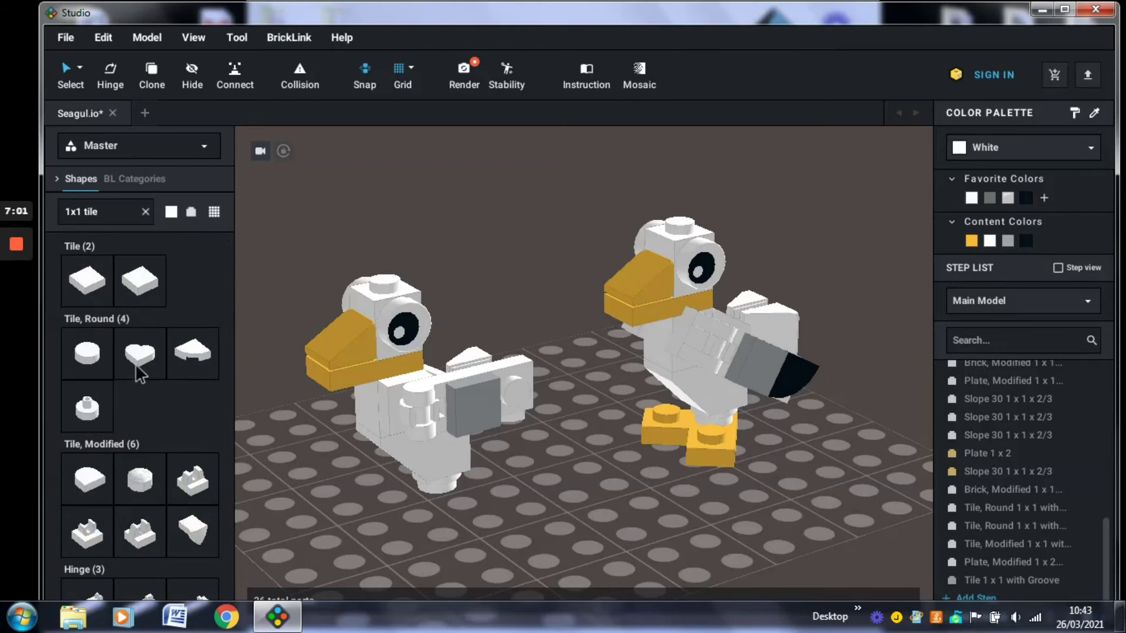
{"action": "left_click_drag", "start_coordinate": [194, 354], "coordinate": [534, 384]}
{"action": "left_click", "coordinate": [528, 503]}
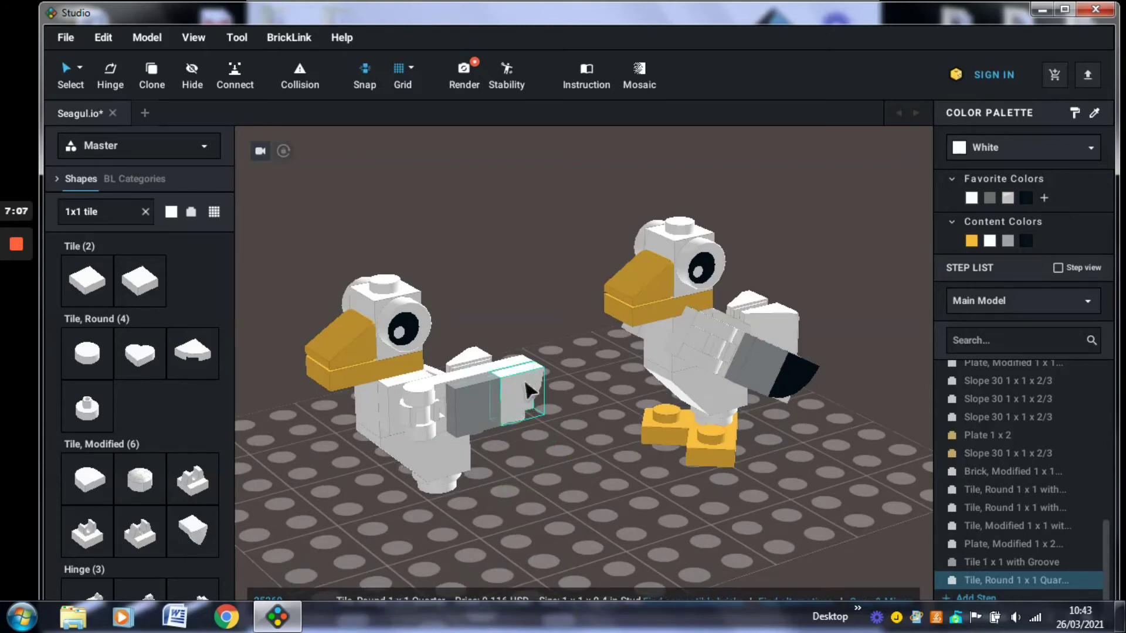
{"action": "left_click", "coordinate": [1025, 241]}
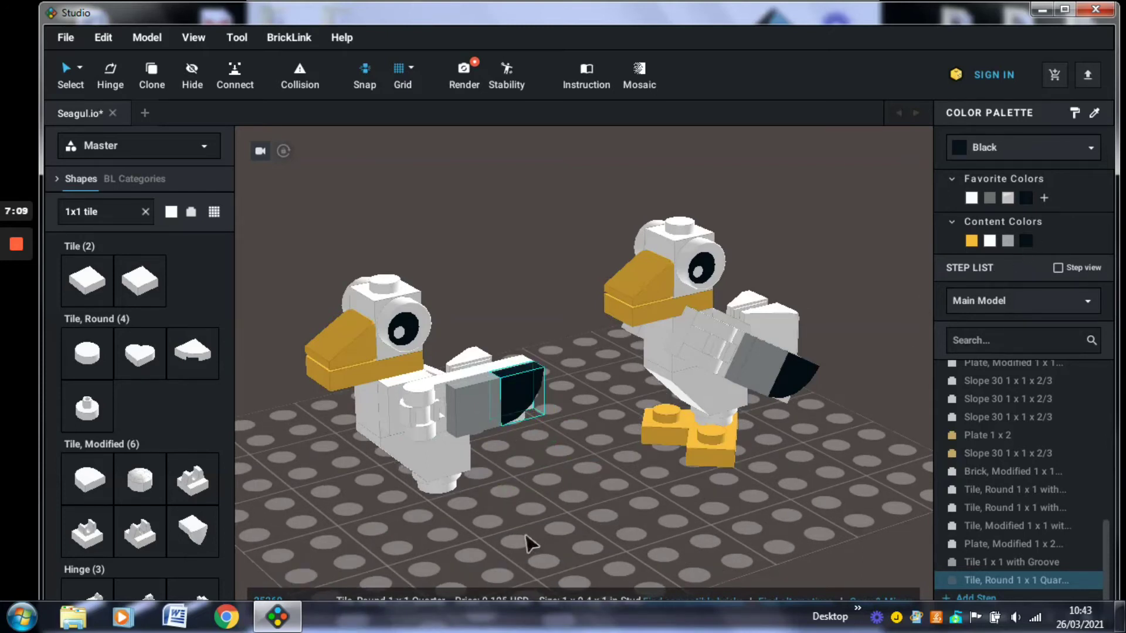
{"action": "left_click", "coordinate": [516, 548]}
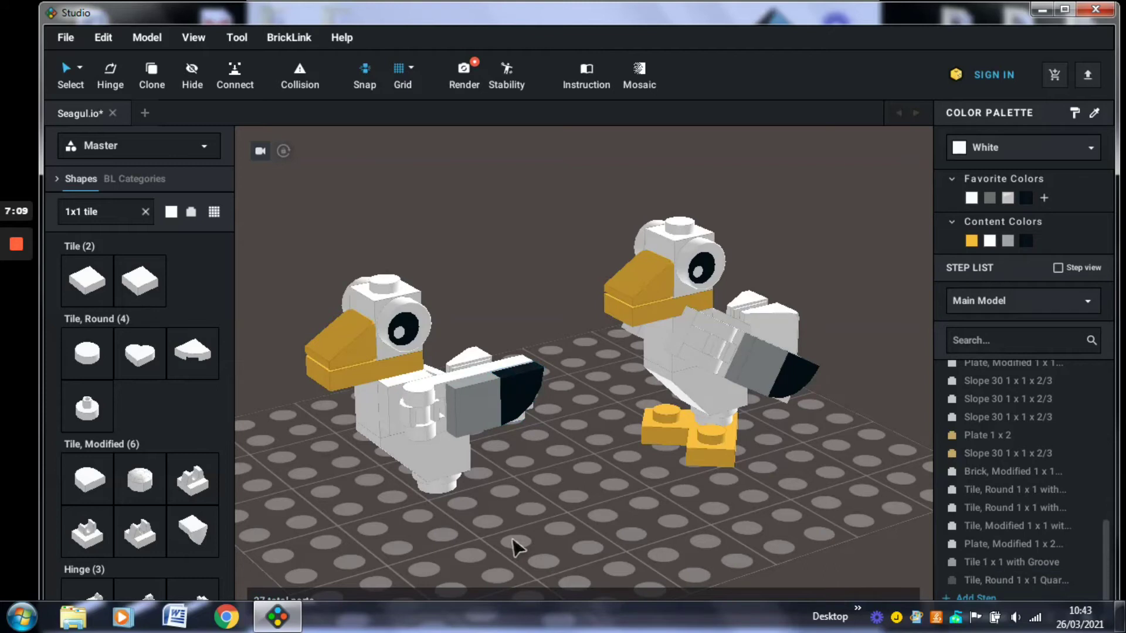
Step: Select the wing's clip tile, modified plate, gray tile and black quarter tile together, and make a copy of them
{"action": "left_click", "coordinate": [394, 397]}
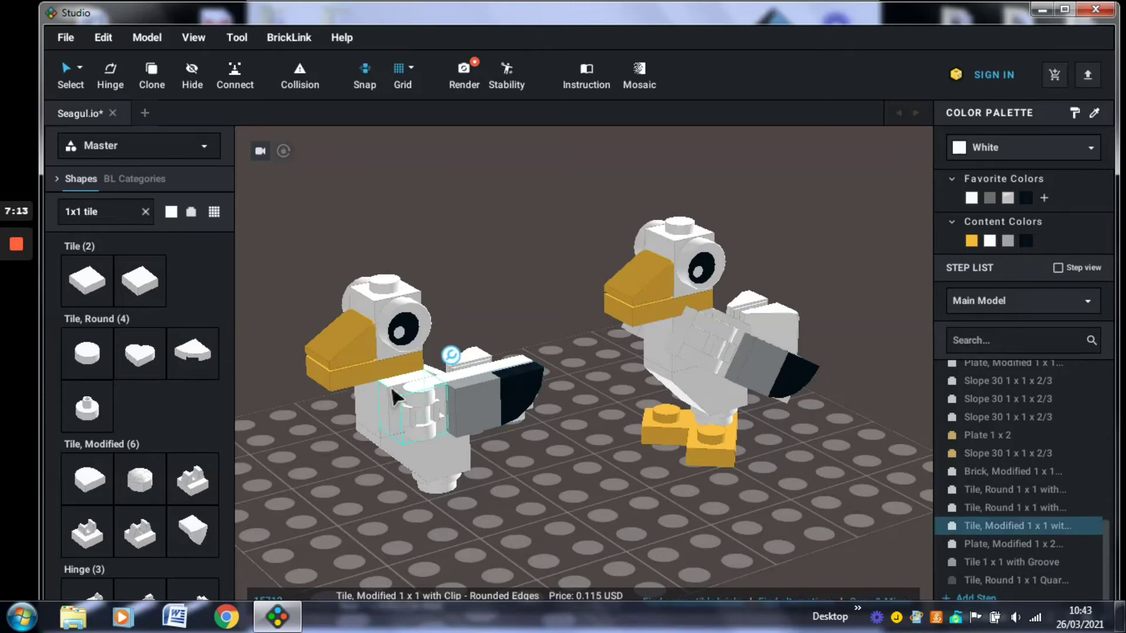
{"action": "left_click", "coordinate": [427, 390], "text": "ctrl"}
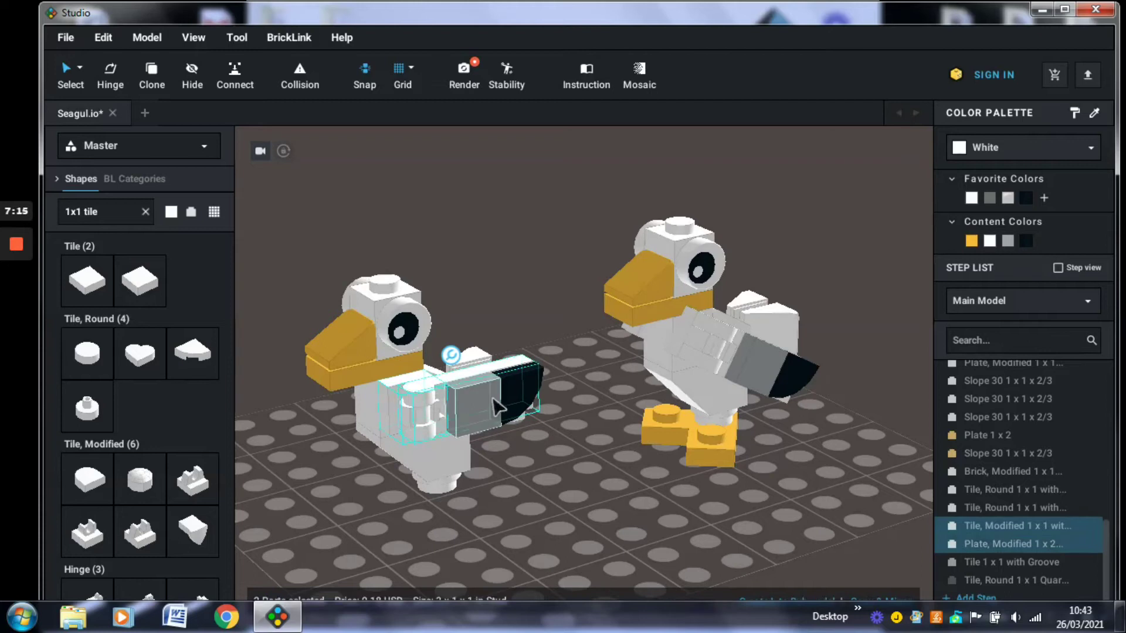
{"action": "left_click", "coordinate": [492, 399], "text": "ctrl"}
{"action": "left_click", "coordinate": [510, 397], "text": "ctrl"}
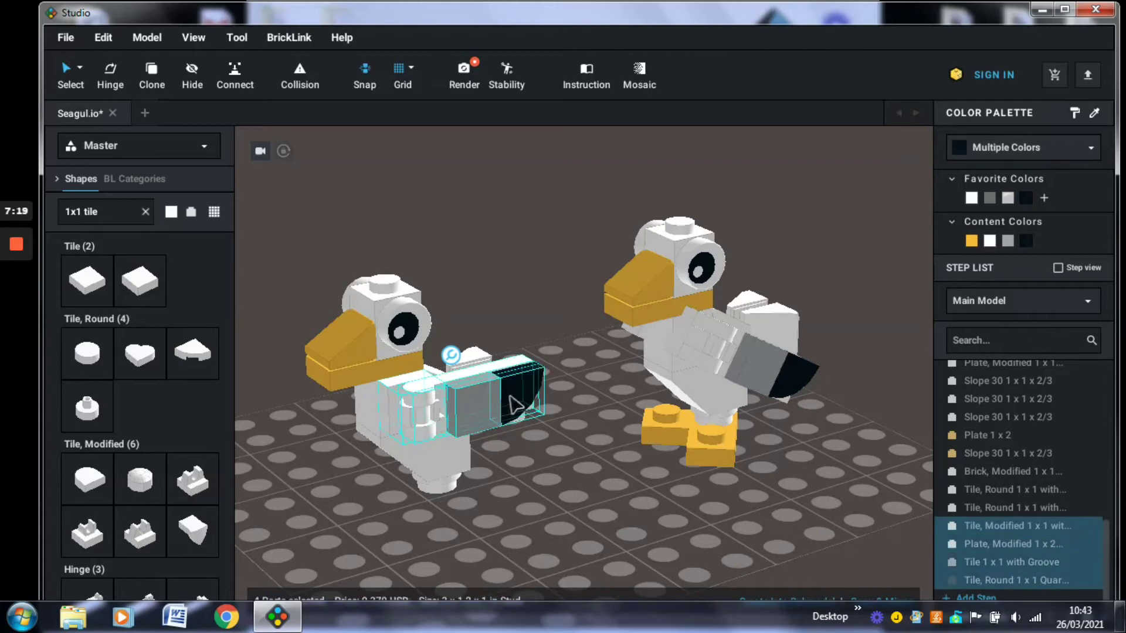
{"action": "right_click", "coordinate": [514, 403]}
{"action": "left_click", "coordinate": [529, 410]}
{"action": "right_click", "coordinate": [540, 472]}
{"action": "left_click", "coordinate": [566, 449]}
Step: Attach the copied wing to the side stud on the opposite side of the new seagull's body
{"action": "right_click_drag", "start_coordinate": [549, 517], "coordinate": [663, 505]}
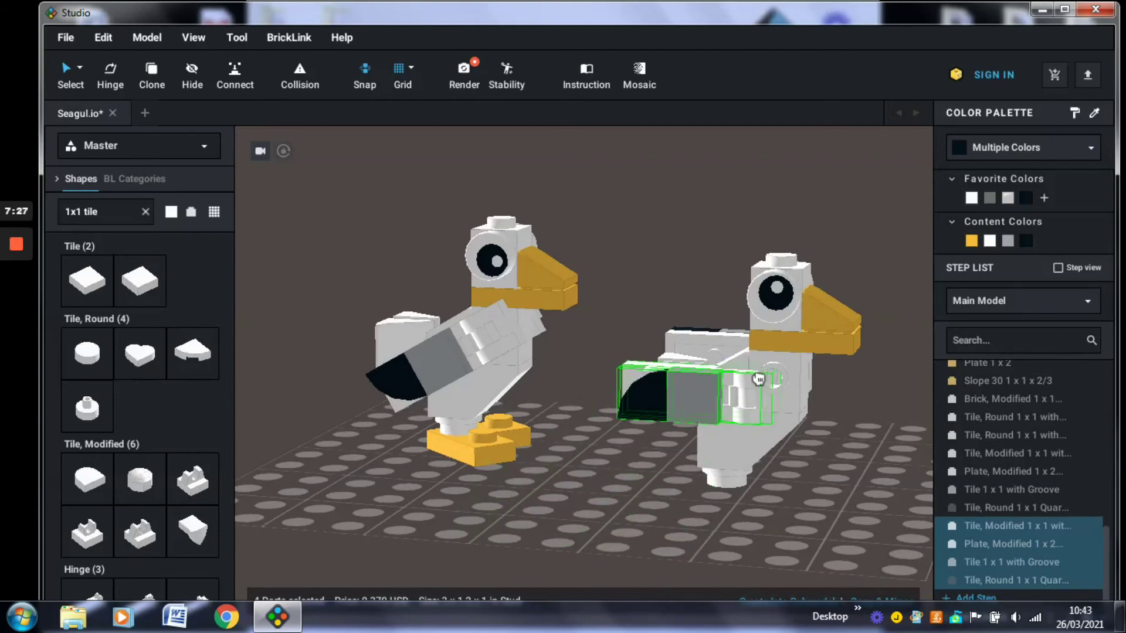
{"action": "left_click", "coordinate": [780, 380]}
{"action": "left_click", "coordinate": [809, 491]}
Step: Rotate the black quarter tile on the copied wing so its curved edge faces down and outward like the finished seagull's wingtip
{"action": "right_click_drag", "start_coordinate": [794, 494], "coordinate": [691, 395]}
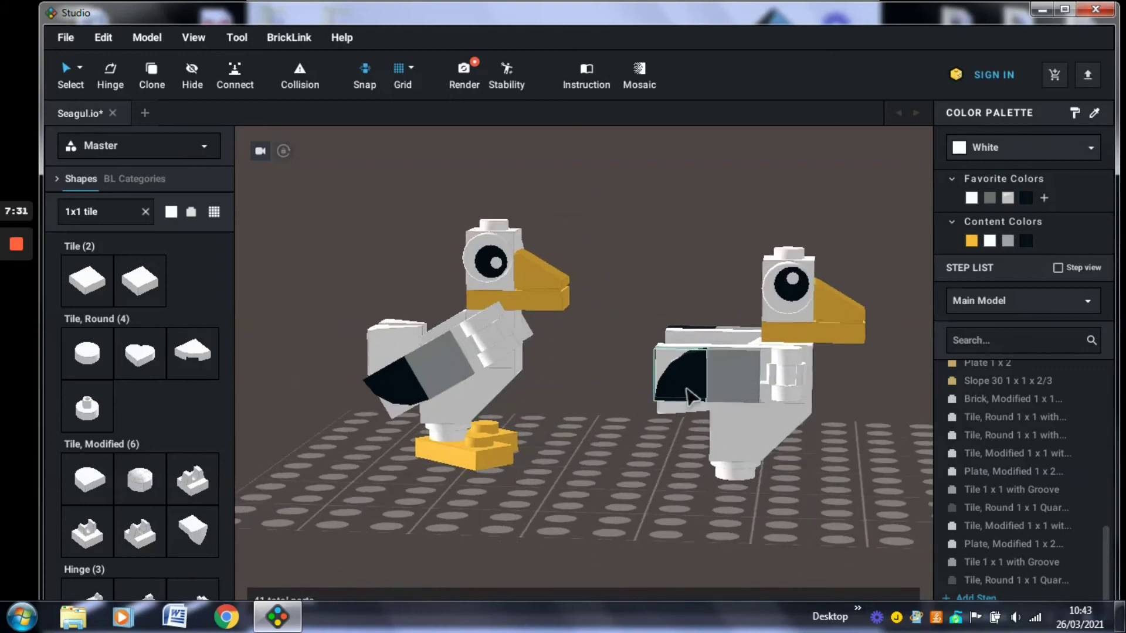
{"action": "left_click", "coordinate": [692, 395]}
{"action": "key", "text": "Right"}
{"action": "key", "text": "Right"}
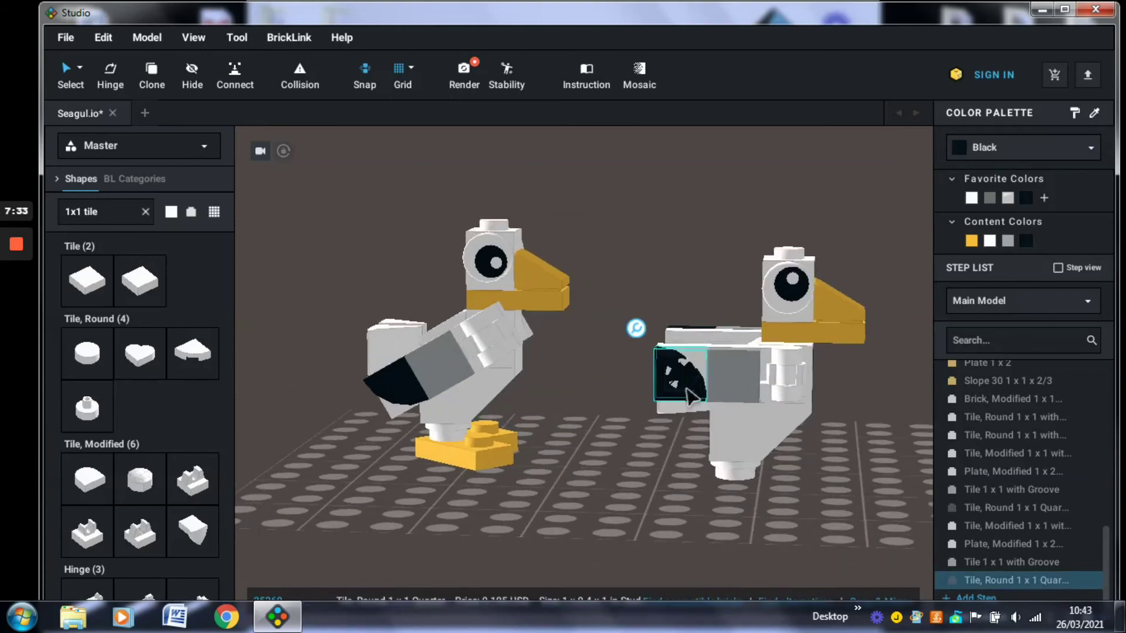
{"action": "key", "text": "Down"}
{"action": "key", "text": "Down"}
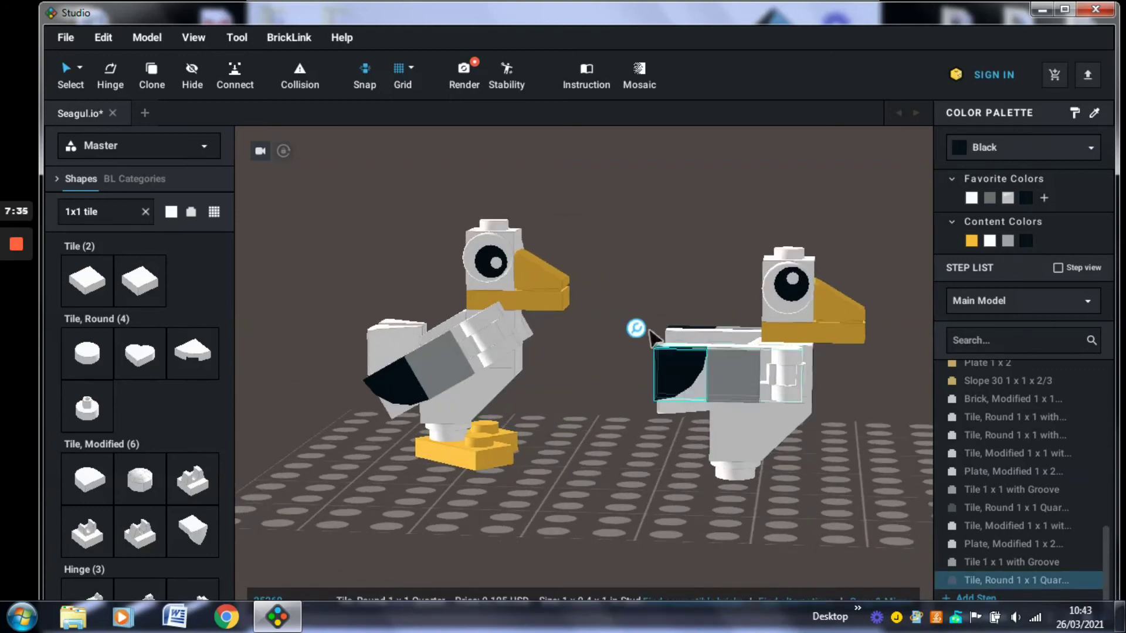
{"action": "left_click_drag", "start_coordinate": [620, 375], "coordinate": [687, 272]}
{"action": "left_click", "coordinate": [621, 302]}
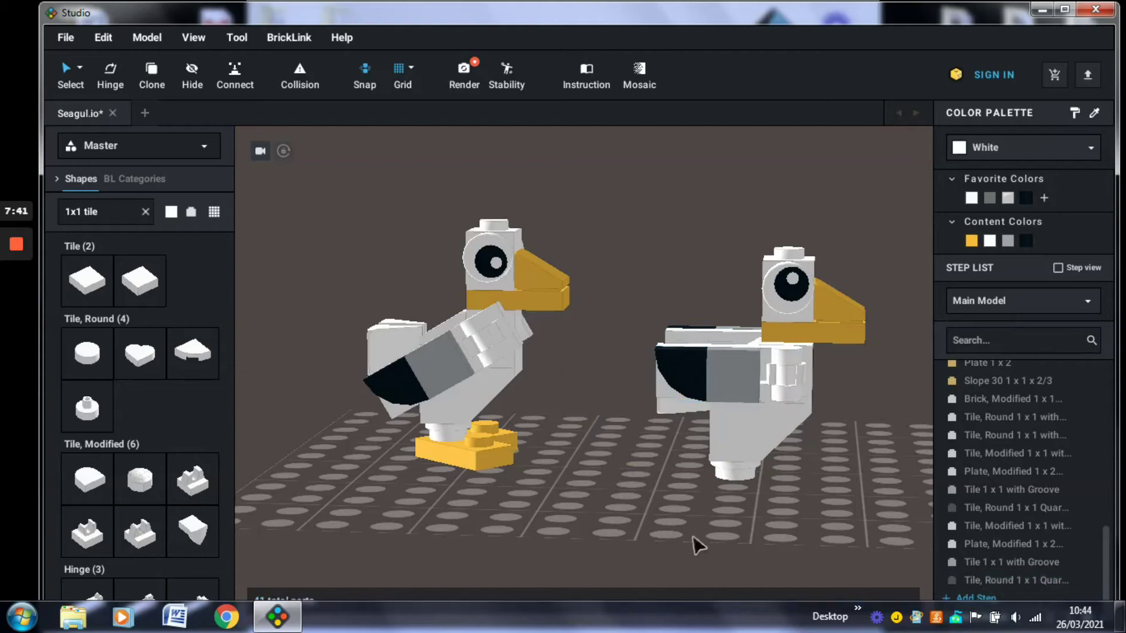
Step: Select all four parts of the new seagull's original wing and tilt the wing down toward the tail like the finished model
{"action": "right_click_drag", "start_coordinate": [824, 432], "coordinate": [481, 503]}
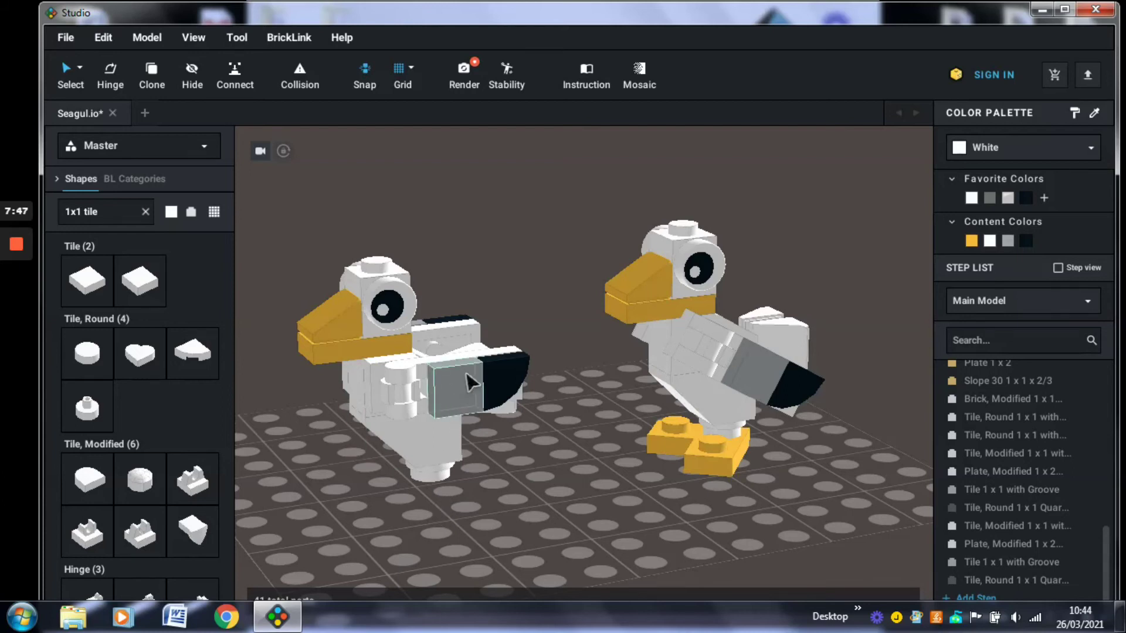
{"action": "left_click", "coordinate": [403, 373]}
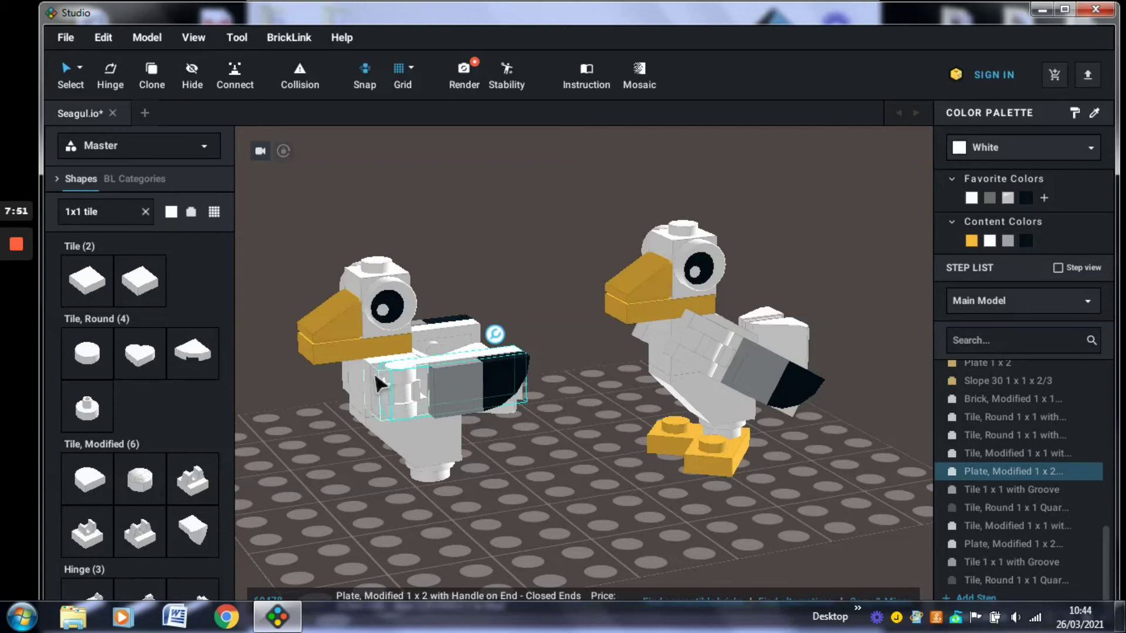
{"action": "left_click", "coordinate": [384, 385], "text": "ctrl"}
{"action": "left_click", "coordinate": [451, 388], "text": "ctrl"}
{"action": "left_click", "coordinate": [501, 396], "text": "ctrl"}
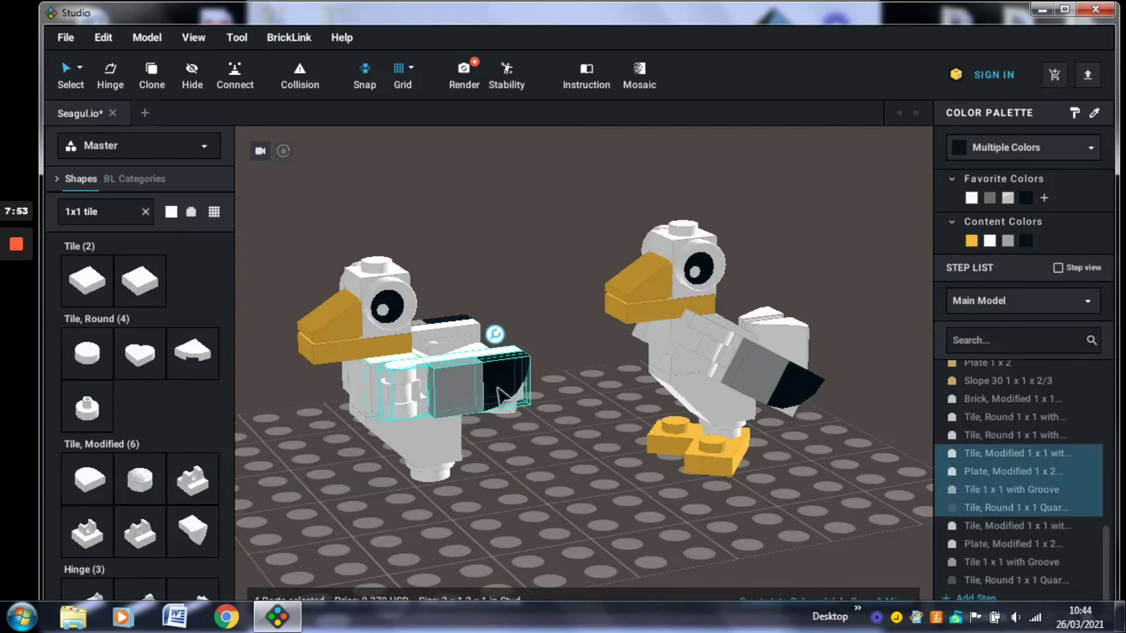
{"action": "mouse_move", "coordinate": [495, 339]}
{"action": "left_click_drag", "start_coordinate": [496, 339], "coordinate": [320, 375]}
{"action": "left_click", "coordinate": [282, 391]}
Step: Select the copied wing's four parts together and rotate the wing 30° so it slopes down toward the tail
{"action": "right_click_drag", "start_coordinate": [282, 391], "coordinate": [422, 432]}
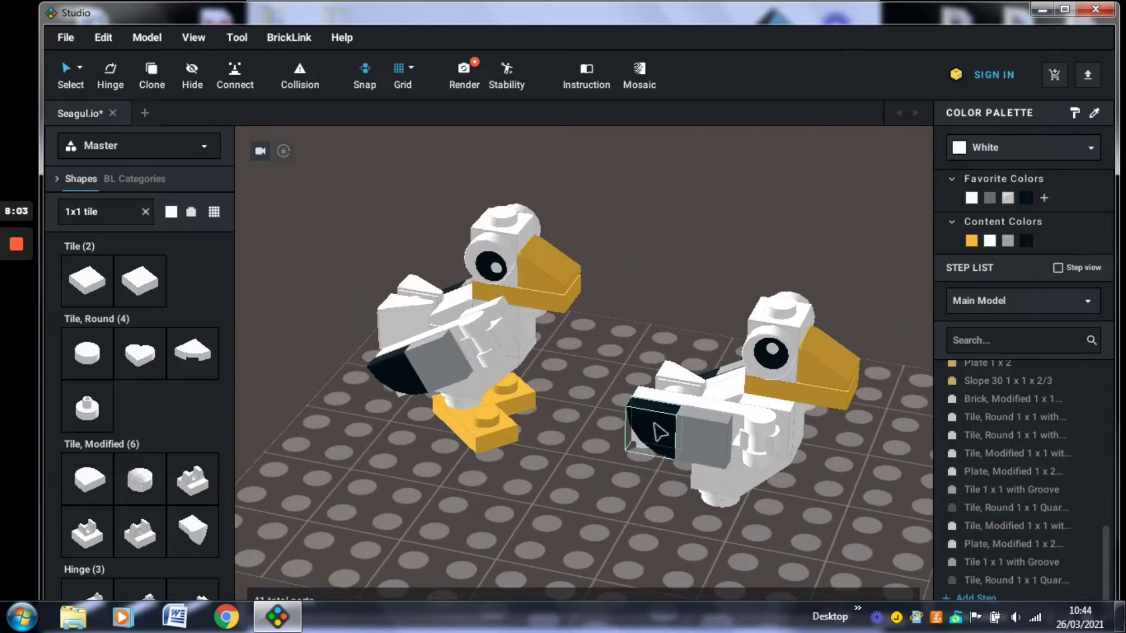
{"action": "left_click", "coordinate": [656, 433]}
{"action": "left_click", "coordinate": [704, 432], "text": "ctrl"}
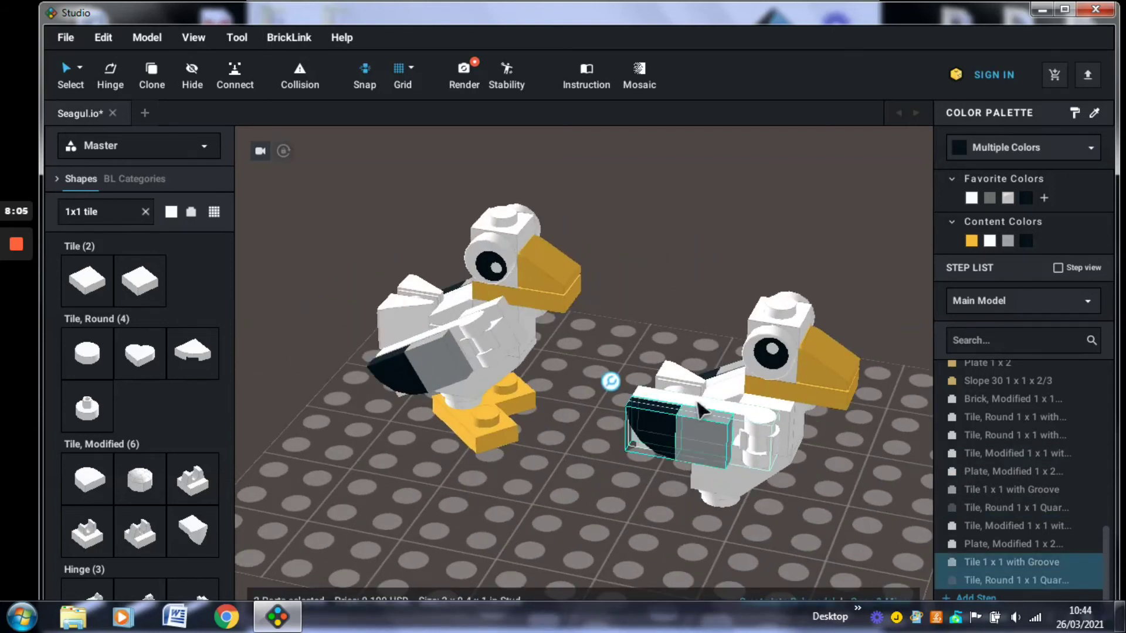
{"action": "left_click", "coordinate": [780, 450], "text": "ctrl"}
{"action": "left_click", "coordinate": [779, 451], "text": "ctrl"}
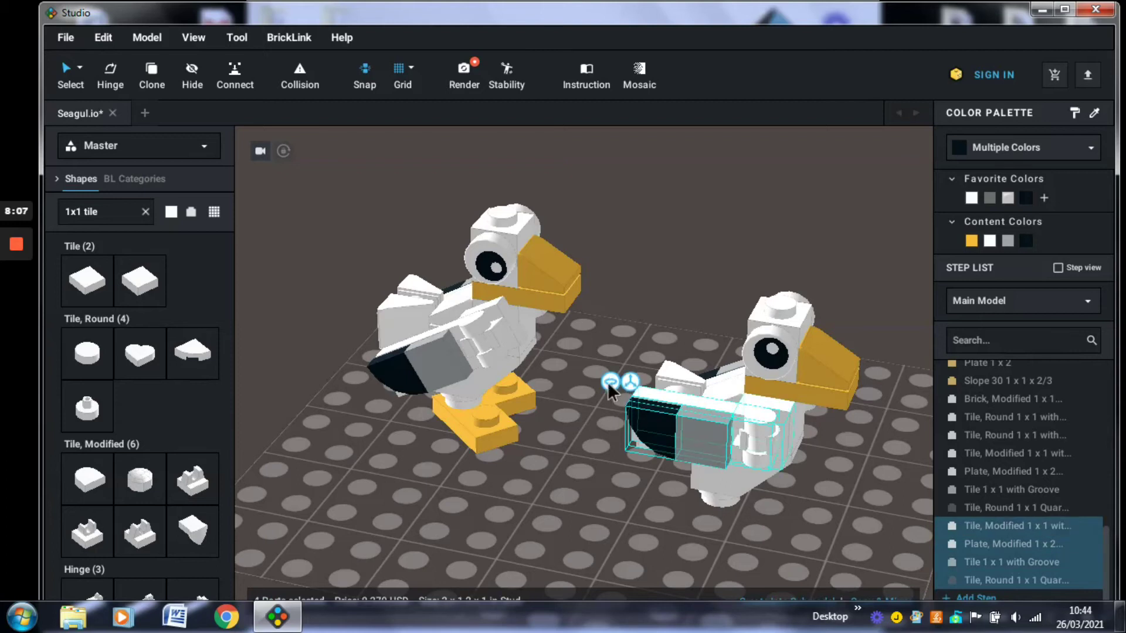
{"action": "left_click_drag", "start_coordinate": [837, 451], "coordinate": [872, 418]}
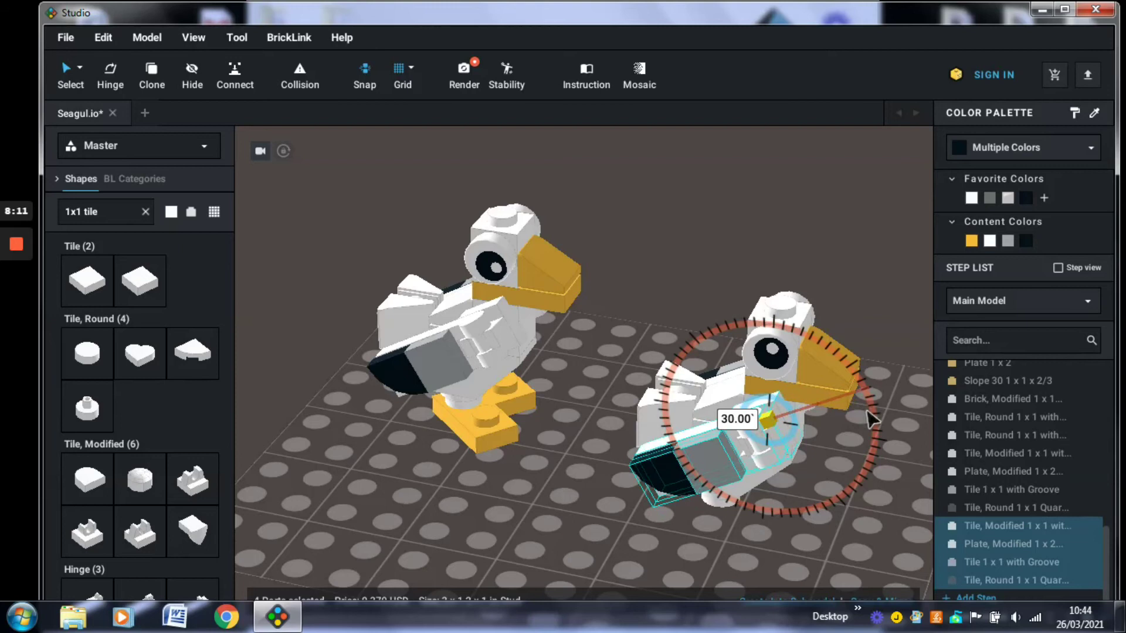
{"action": "left_click", "coordinate": [597, 449]}
Step: Search the parts for "2x2 plate", attach a Plate 2 x 2 Corner under the new seagull's leg and color it Bright Light Orange
{"action": "right_click_drag", "start_coordinate": [597, 449], "coordinate": [491, 431]}
{"action": "right_click_drag", "start_coordinate": [554, 508], "coordinate": [555, 517]}
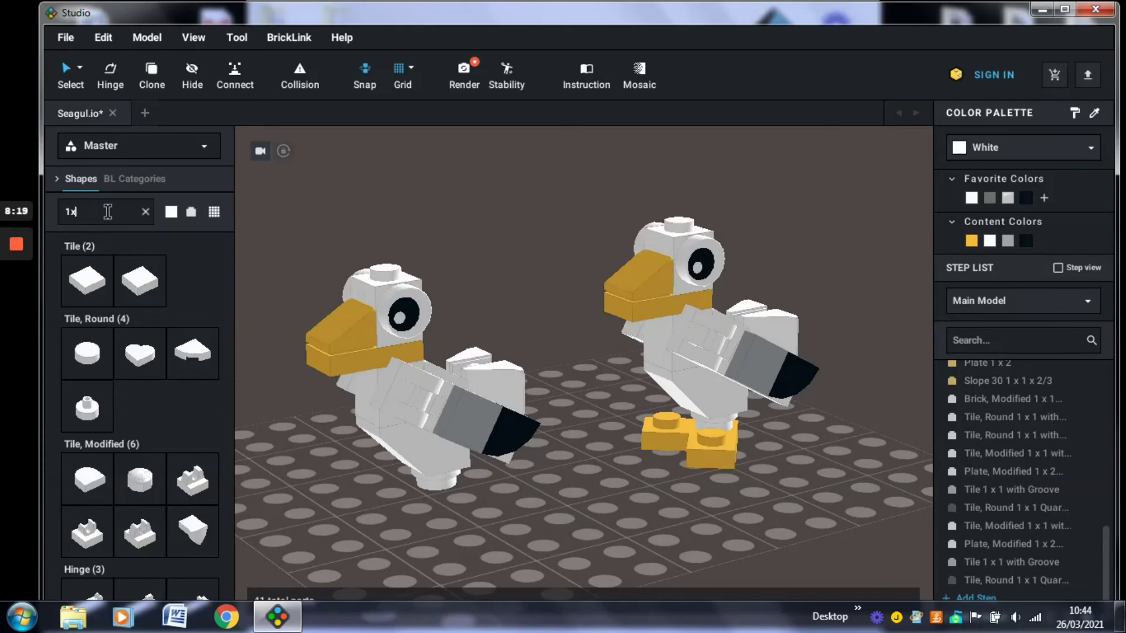
{"action": "type", "text": "2x2"}
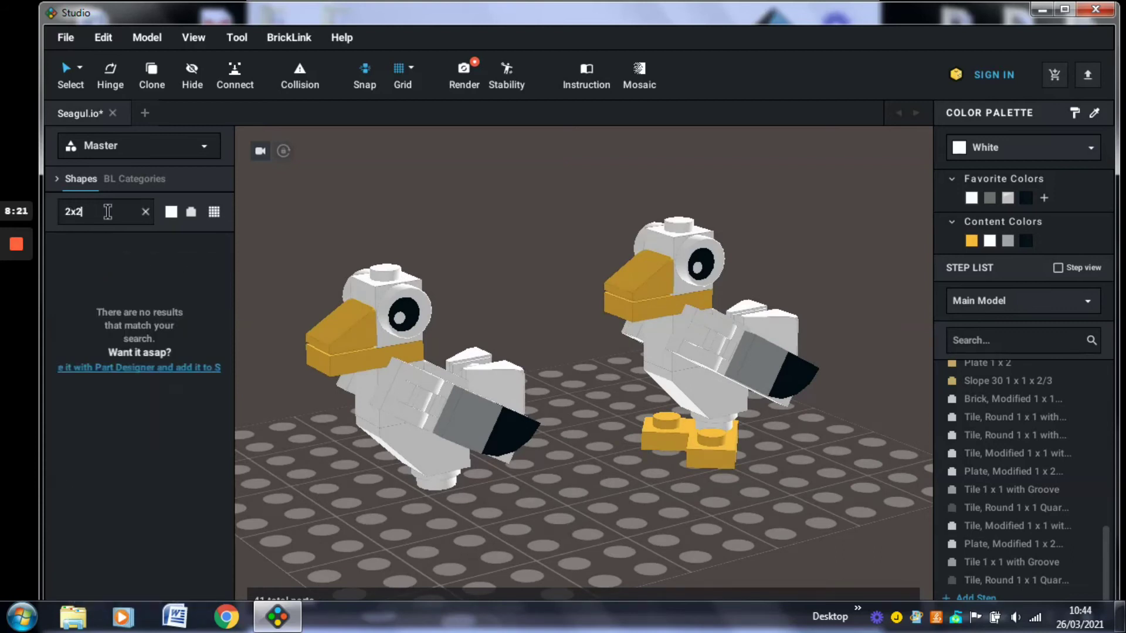
{"action": "type", "text": " plate"}
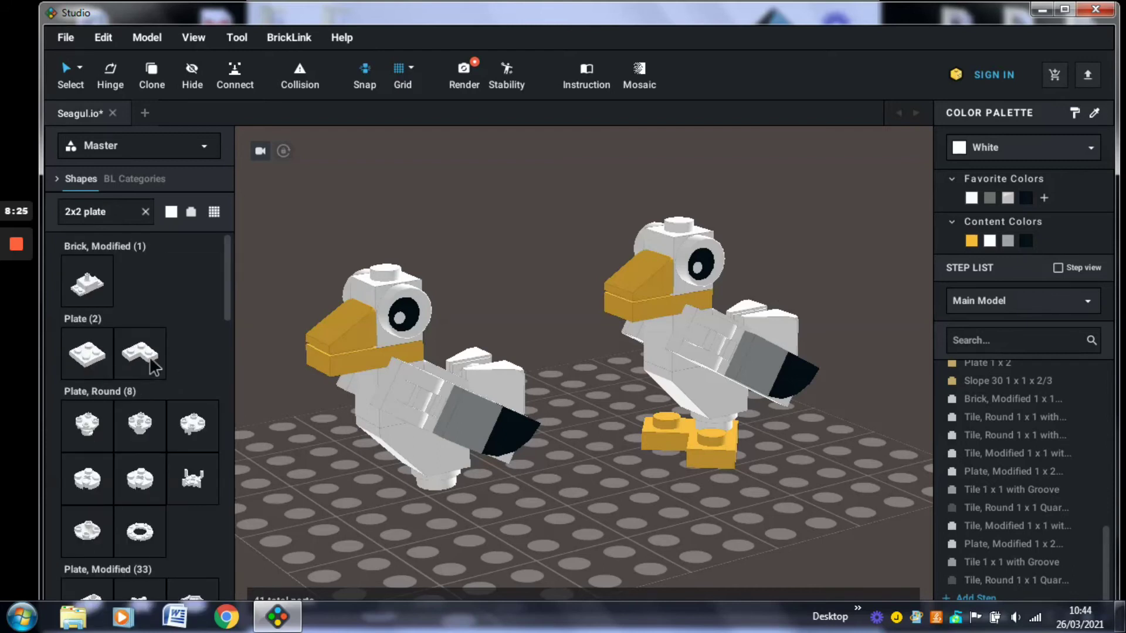
{"action": "left_click_drag", "start_coordinate": [144, 355], "coordinate": [468, 532]}
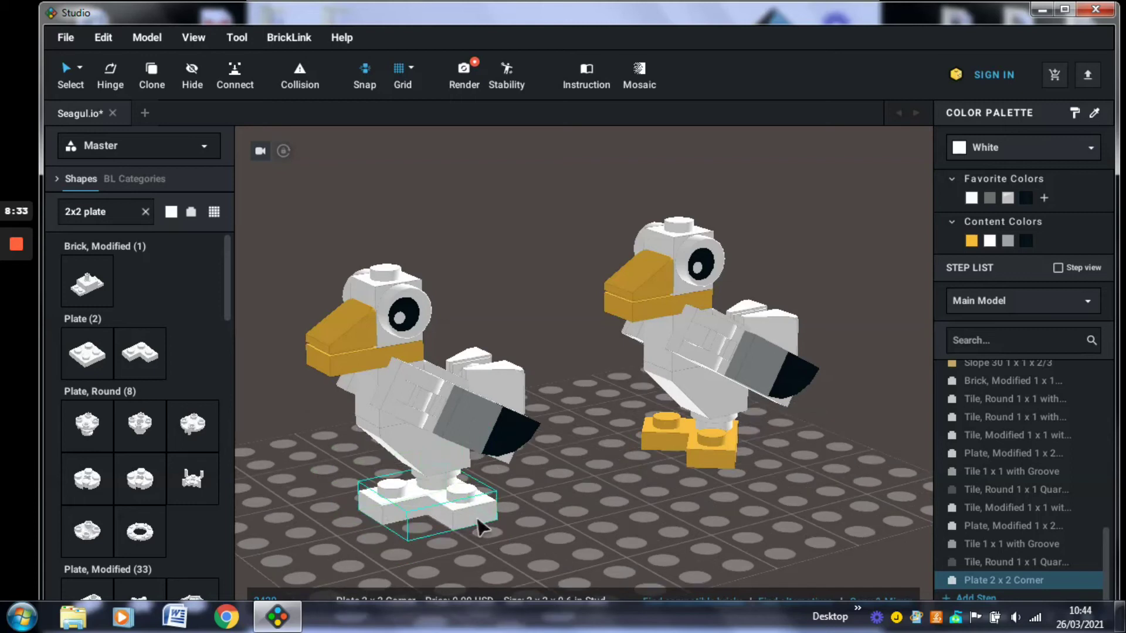
{"action": "left_click", "coordinate": [972, 241]}
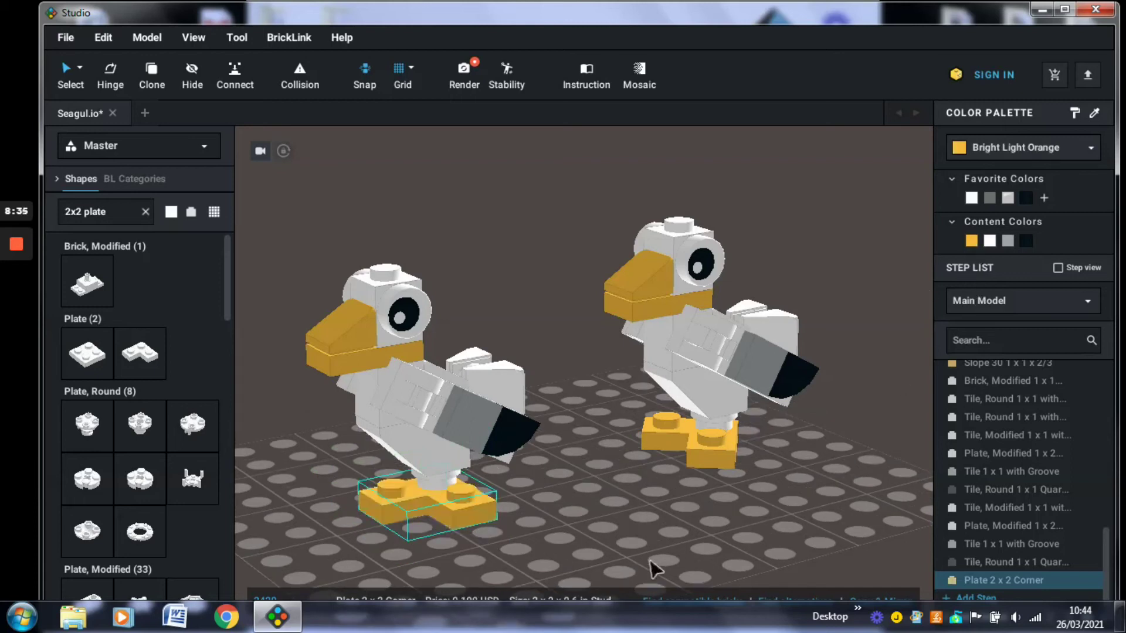
{"action": "left_click", "coordinate": [648, 538]}
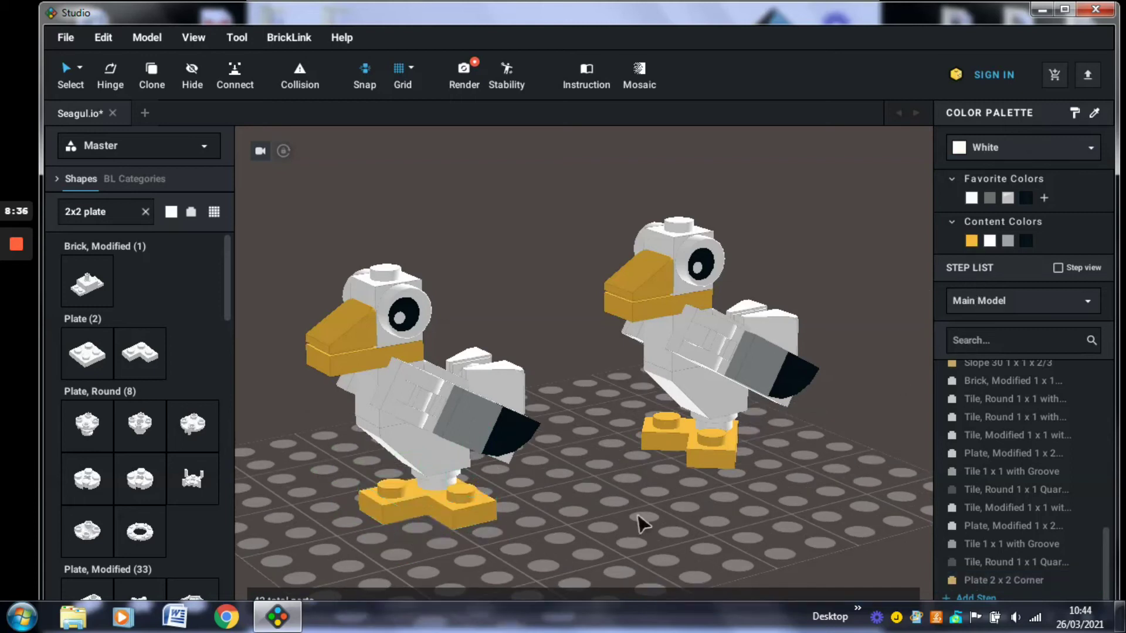
Step: Detach the orange corner plate, rotate it to match the finished seagull's feet, and reattach it under the leg with both toes forward
{"action": "left_click", "coordinate": [471, 513]}
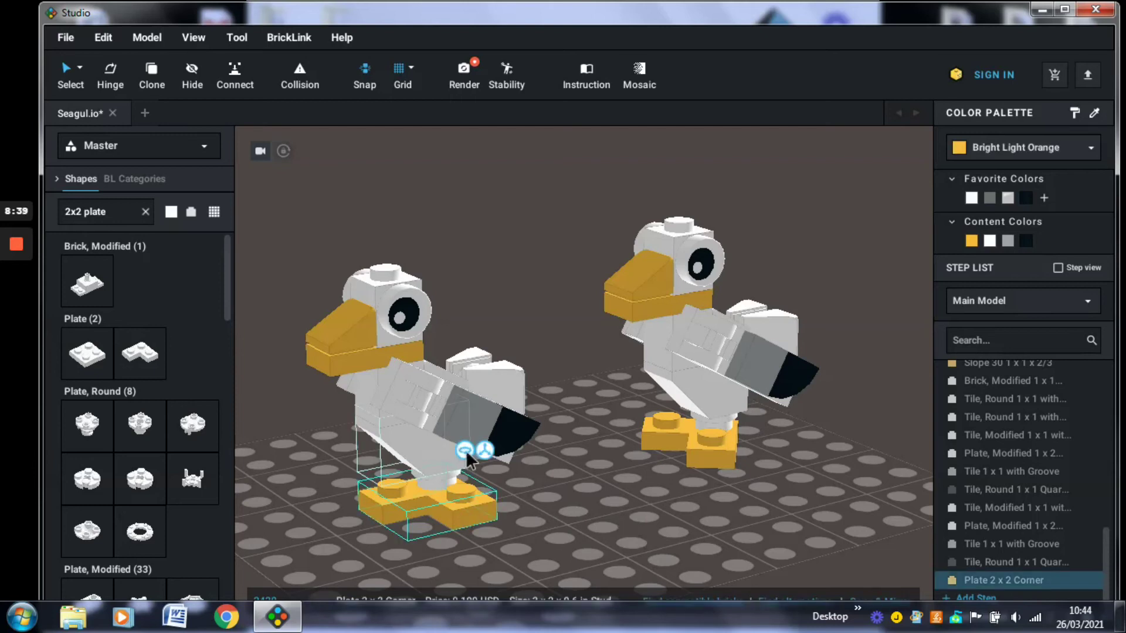
{"action": "left_click", "coordinate": [520, 520]}
{"action": "left_click", "coordinate": [476, 513]}
{"action": "mouse_move", "coordinate": [566, 552]}
{"action": "left_mouse_down"}
{"action": "mouse_move", "coordinate": [614, 568]}
{"action": "mouse_move", "coordinate": [590, 527]}
{"action": "mouse_move", "coordinate": [557, 548]}
{"action": "left_mouse_up"}
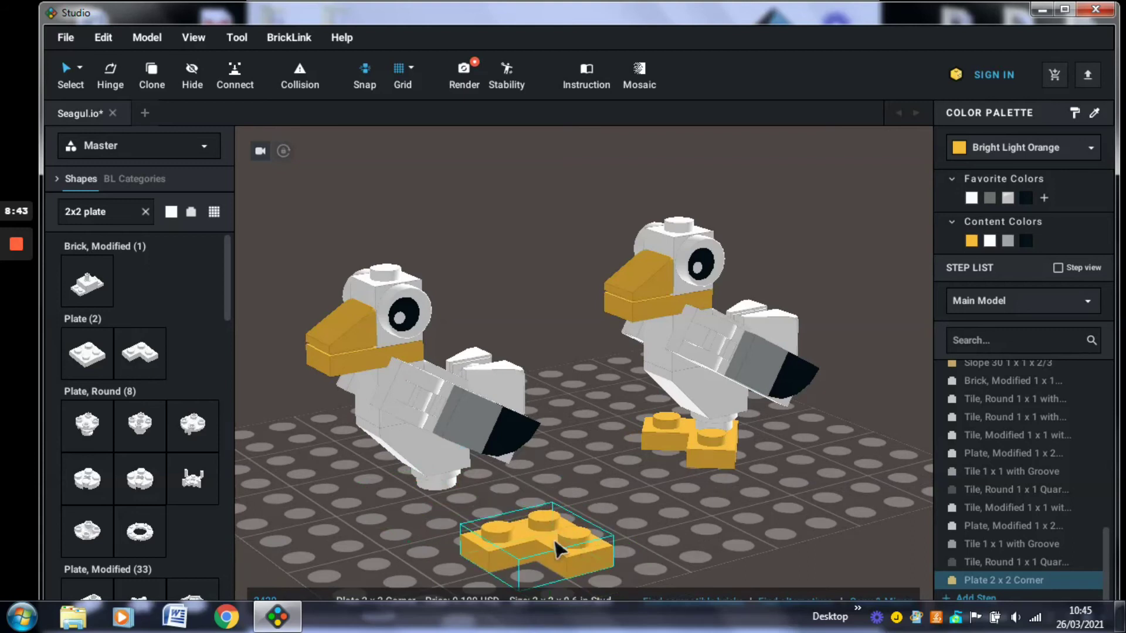
{"action": "left_click", "coordinate": [575, 497]}
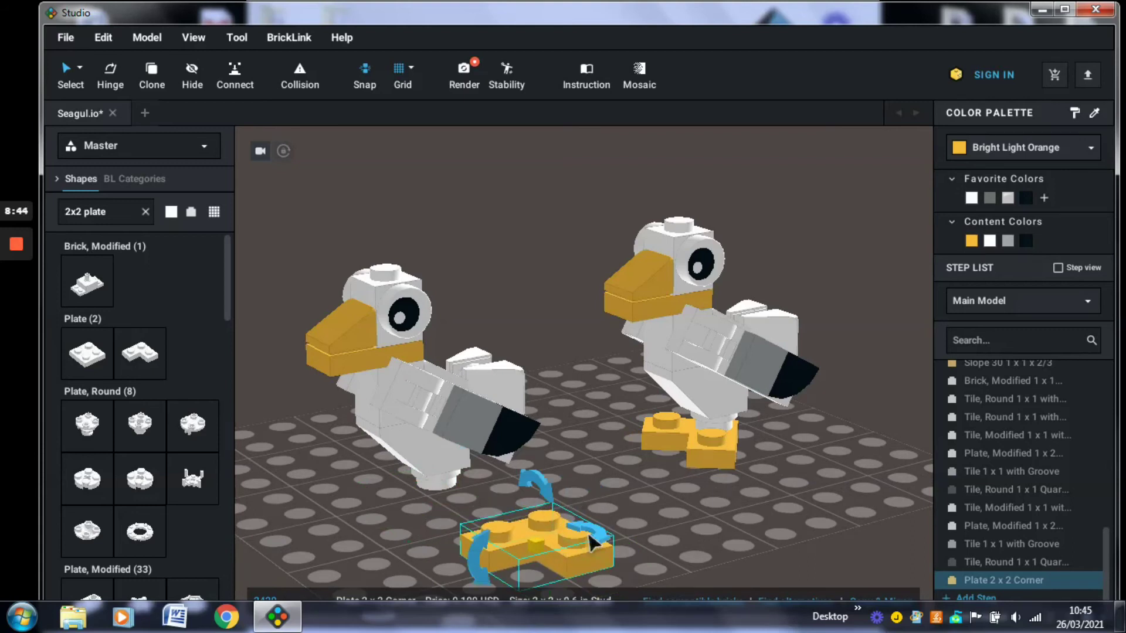
{"action": "left_click_drag", "start_coordinate": [600, 542], "coordinate": [433, 526]}
{"action": "right_click_drag", "start_coordinate": [538, 537], "coordinate": [554, 532]}
{"action": "left_click", "coordinate": [489, 457]}
{"action": "left_click_drag", "start_coordinate": [413, 523], "coordinate": [372, 522]}
{"action": "left_click", "coordinate": [371, 522]}
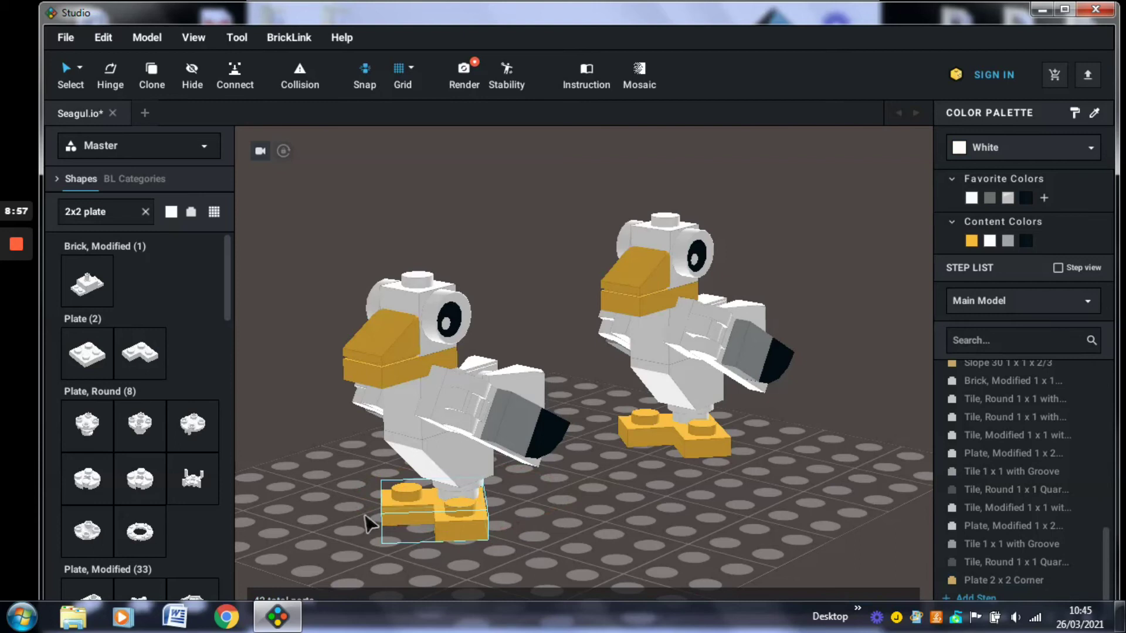
{"action": "right_click_drag", "start_coordinate": [533, 533], "coordinate": [523, 537]}
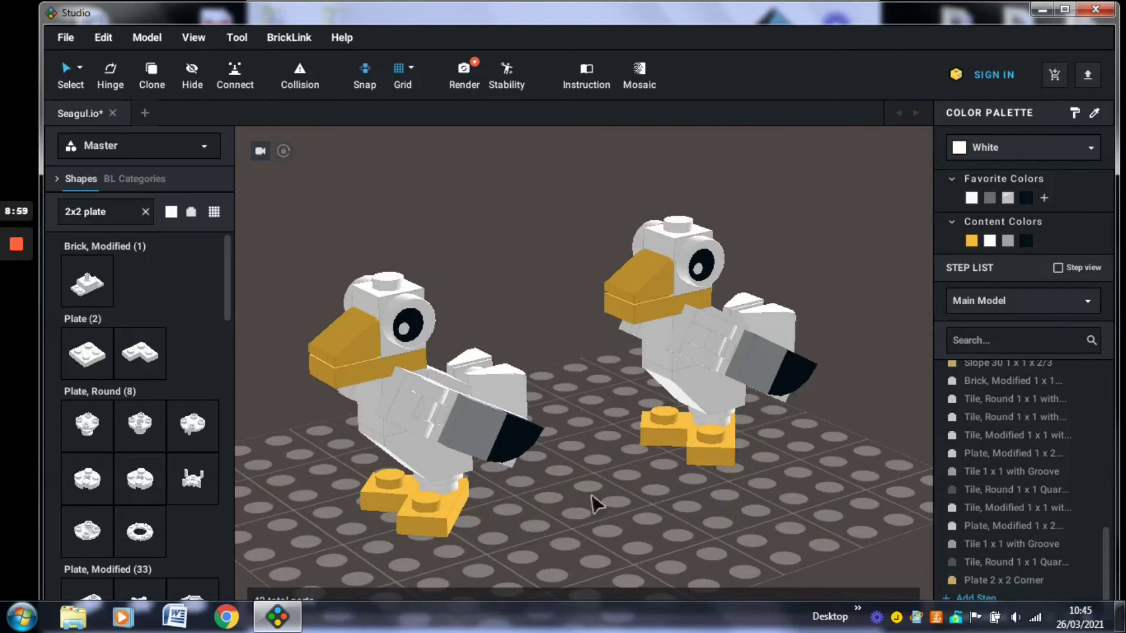
Step: Compare the two seagulls and review the parts in the step list from Step 1 through the last added part
{"action": "scroll", "coordinate": [596, 502], "scroll_direction": "down", "scroll_amount": 3}
{"action": "middle_click_drag", "start_coordinate": [623, 483], "coordinate": [633, 480]}
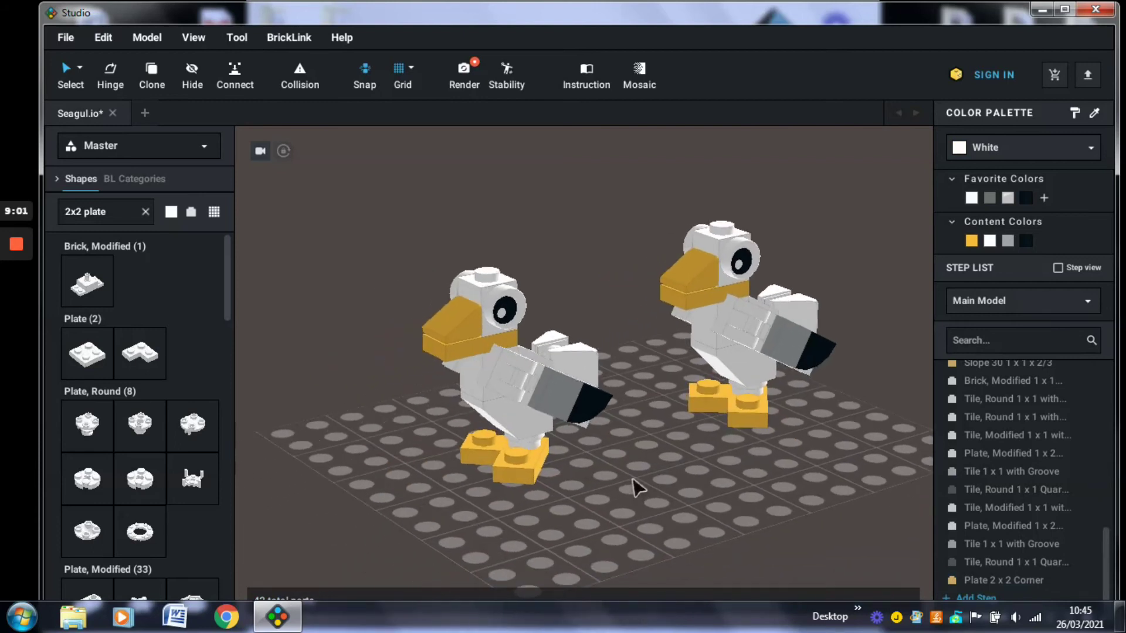
{"action": "scroll", "coordinate": [628, 483], "scroll_direction": "down", "scroll_amount": 1}
{"action": "scroll", "coordinate": [630, 492], "scroll_direction": "up", "scroll_amount": 1}
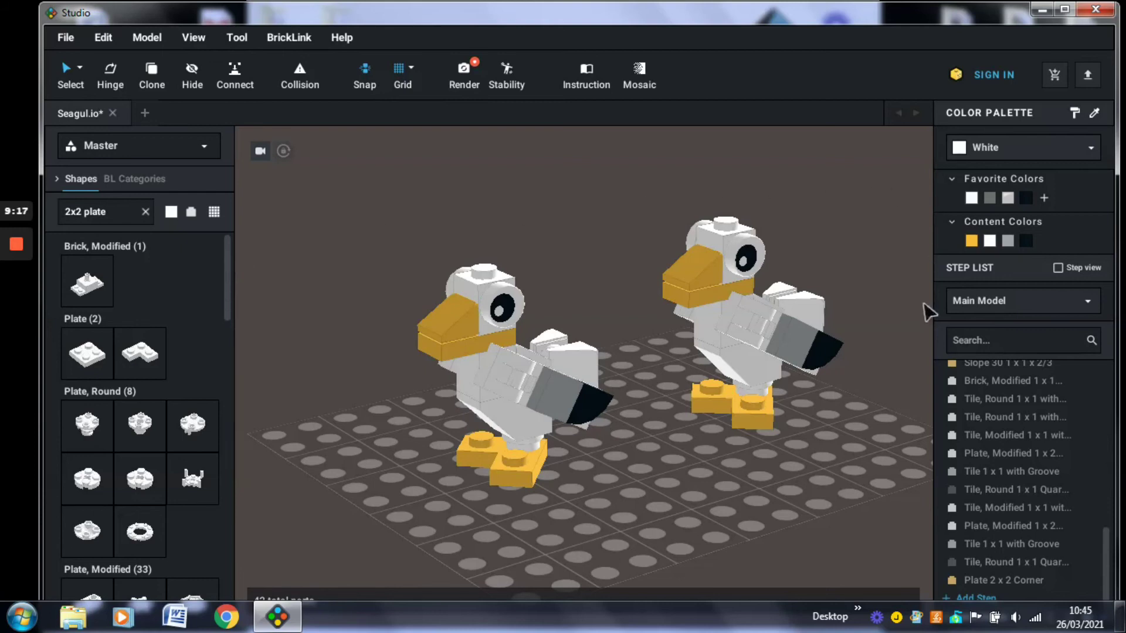
{"action": "left_click_drag", "start_coordinate": [1103, 559], "coordinate": [1105, 355]}
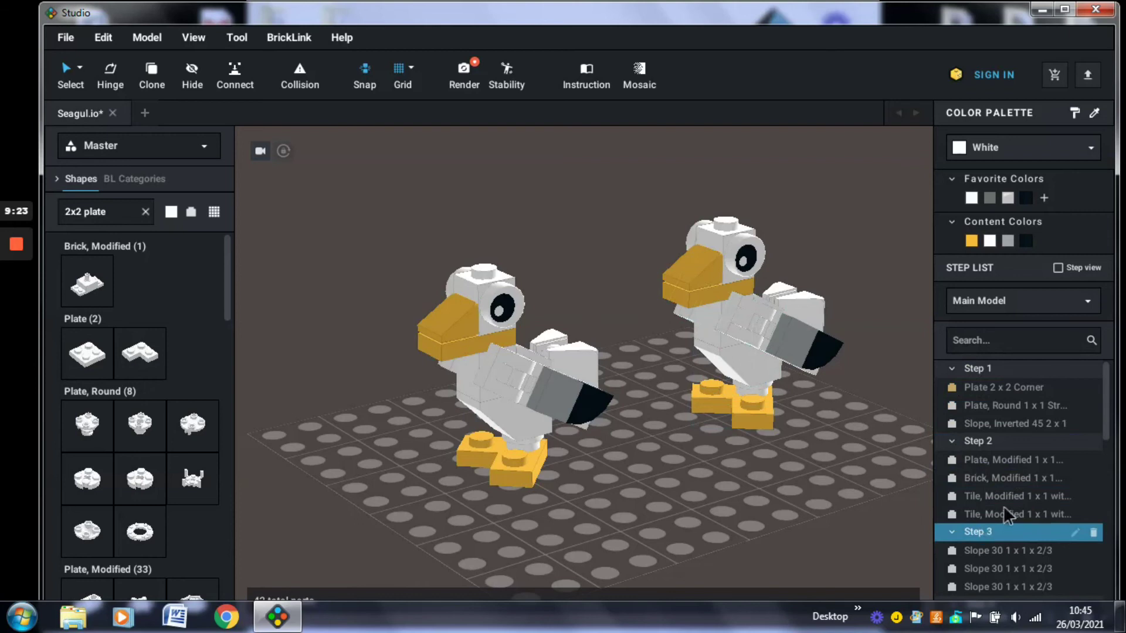
{"action": "left_click_drag", "start_coordinate": [1104, 404], "coordinate": [1104, 581]}
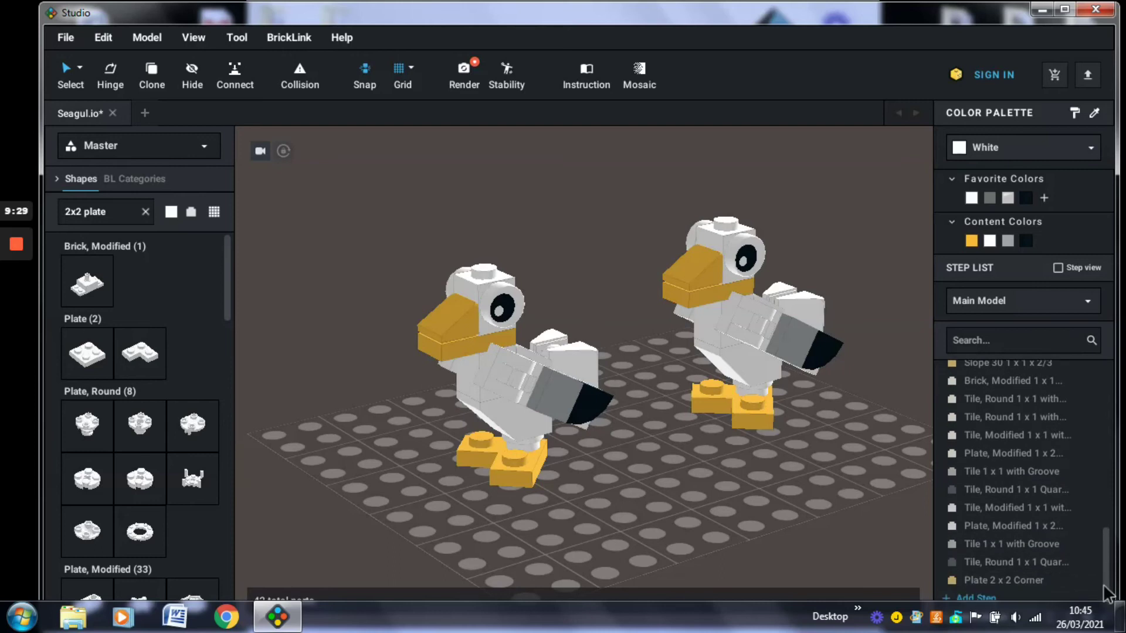
{"action": "left_click_drag", "start_coordinate": [1106, 582], "coordinate": [1104, 553]}
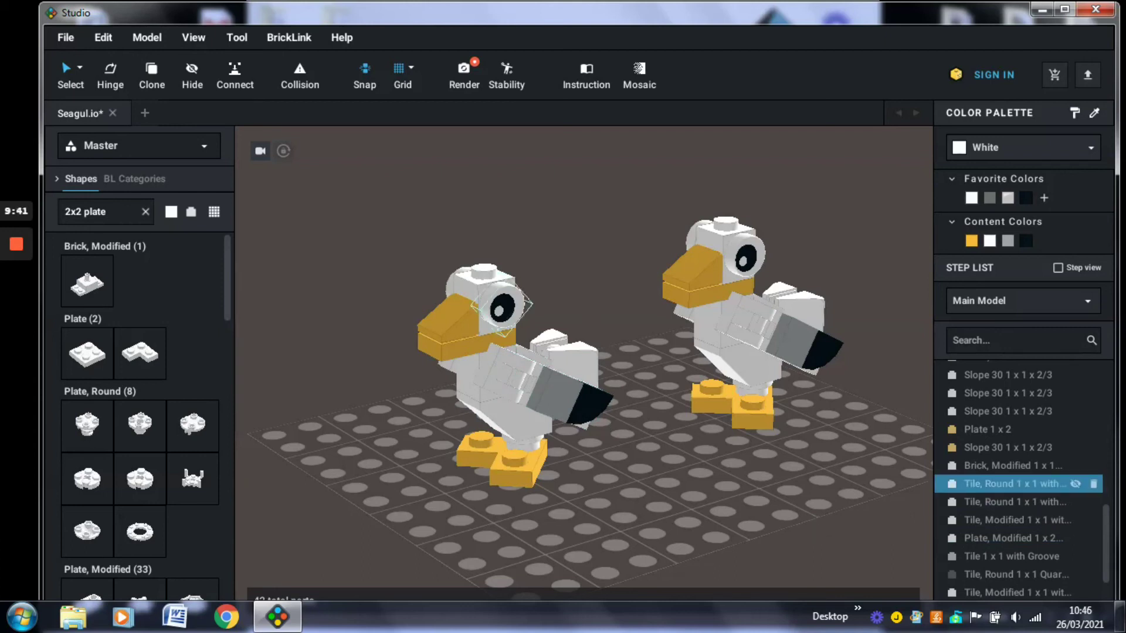
{"action": "left_click_drag", "start_coordinate": [1106, 557], "coordinate": [1104, 578]}
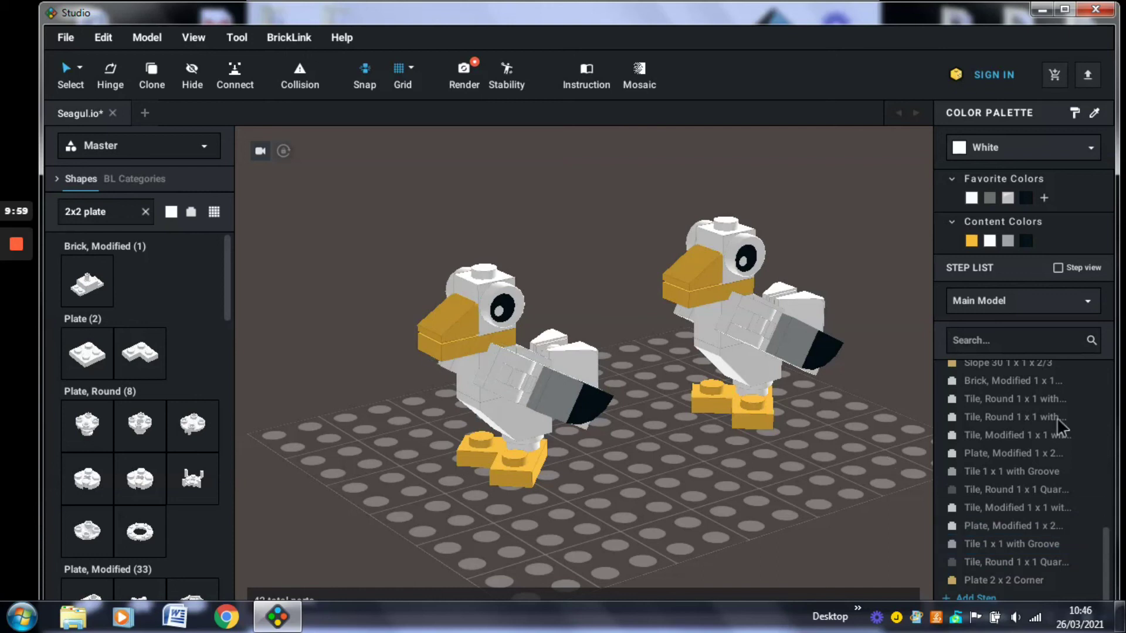
{"action": "left_click", "coordinate": [986, 492]}
{"action": "left_click", "coordinate": [776, 525]}
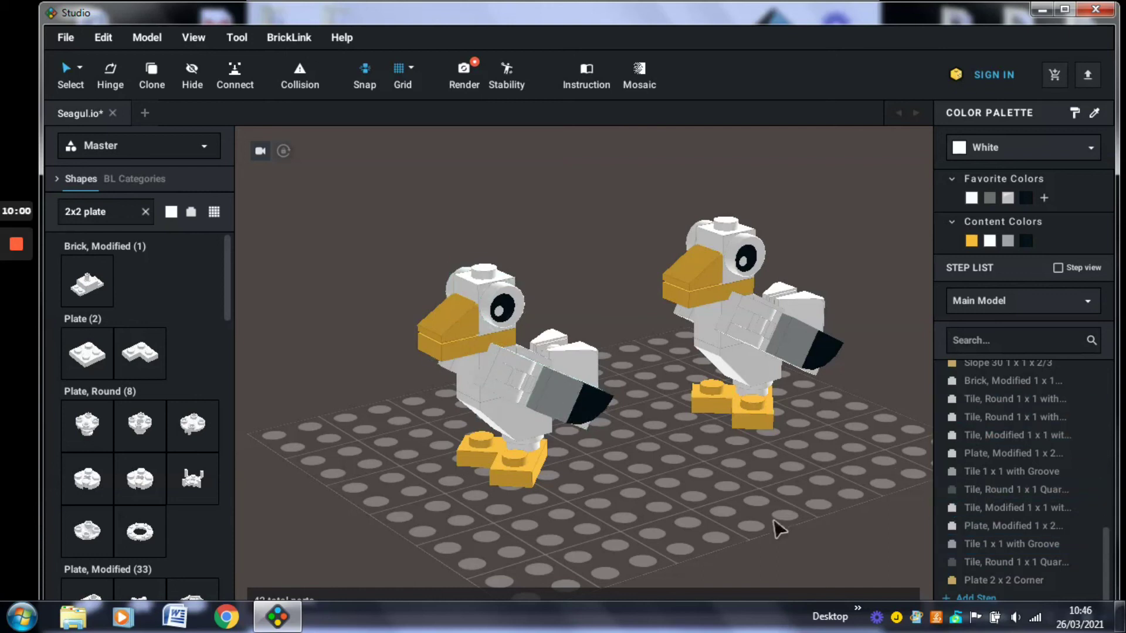
Step: Preview a photoreal render with only the new seagull framed and enlarged, and leave the render settings without rendering
{"action": "left_click", "coordinate": [463, 76]}
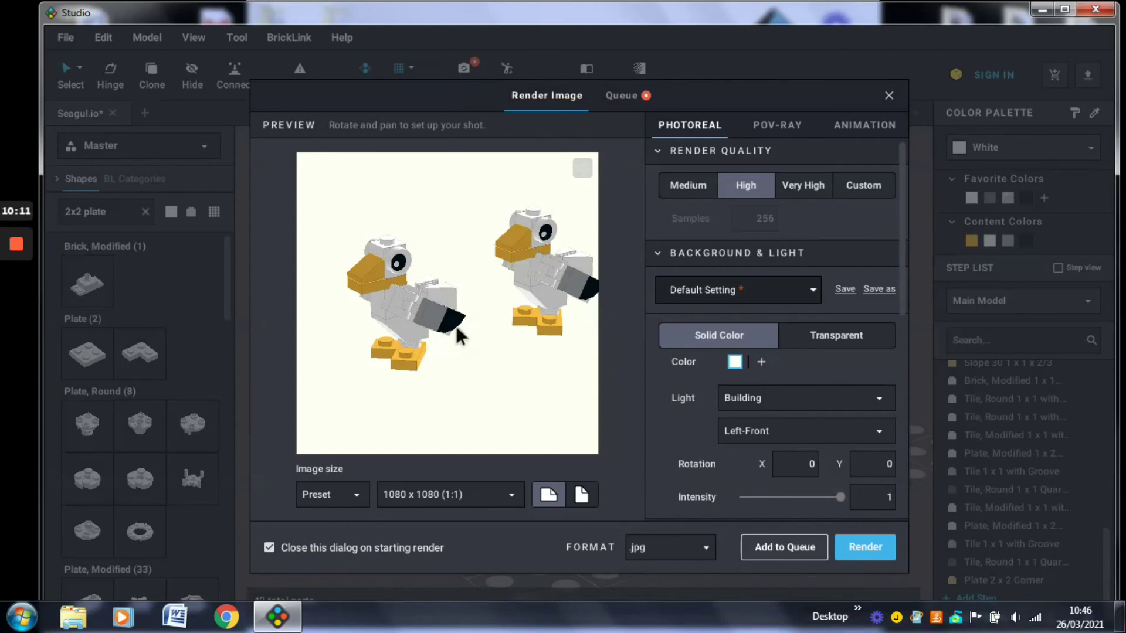
{"action": "left_click_drag", "start_coordinate": [469, 318], "coordinate": [516, 321]}
{"action": "scroll", "coordinate": [511, 328], "scroll_direction": "up", "scroll_amount": 5}
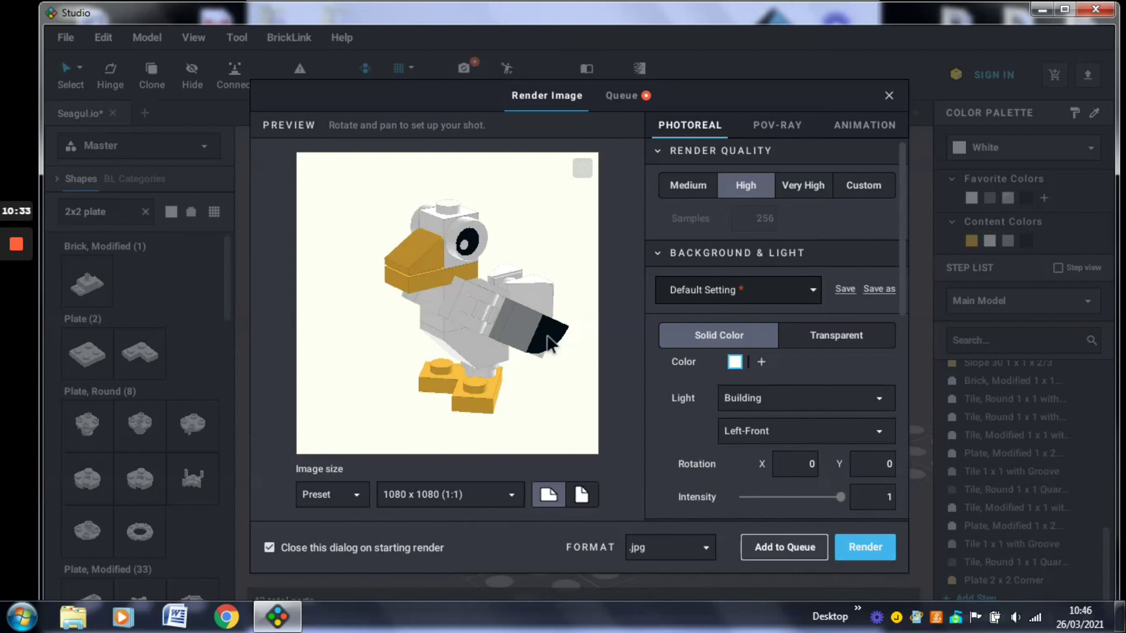
{"action": "left_click", "coordinate": [888, 96]}
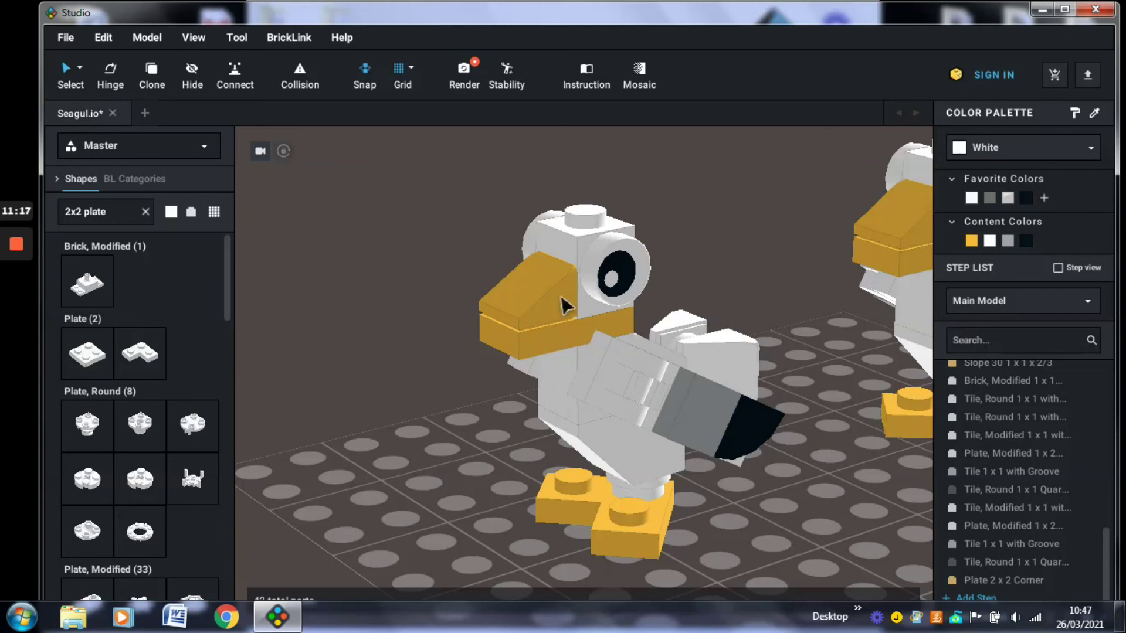
{"action": "mouse_move", "coordinate": [16, 244]}
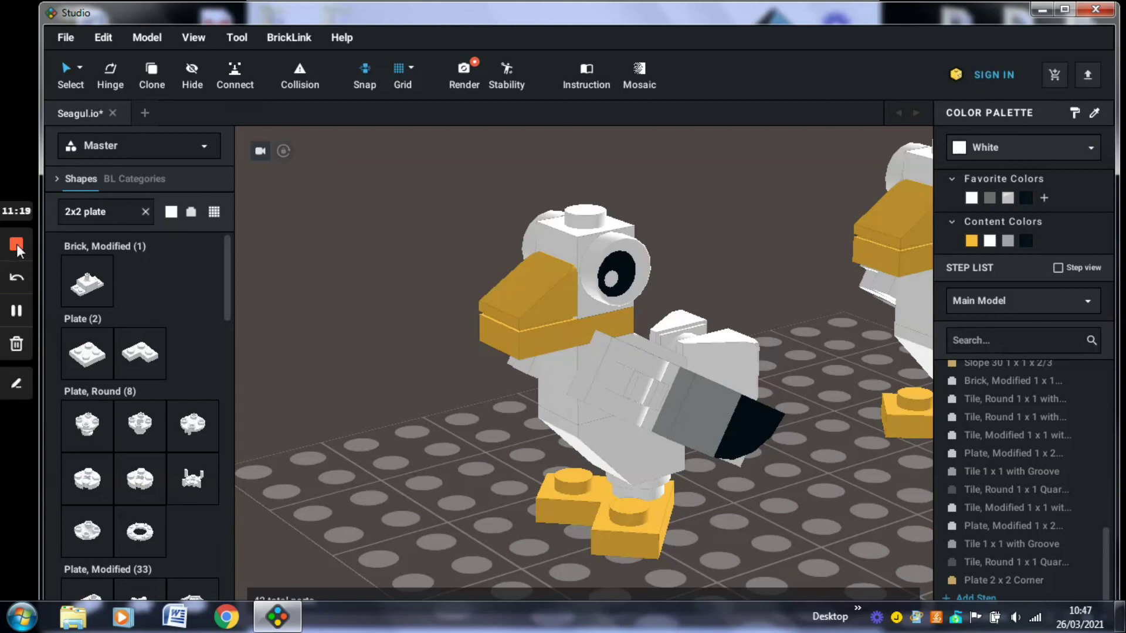